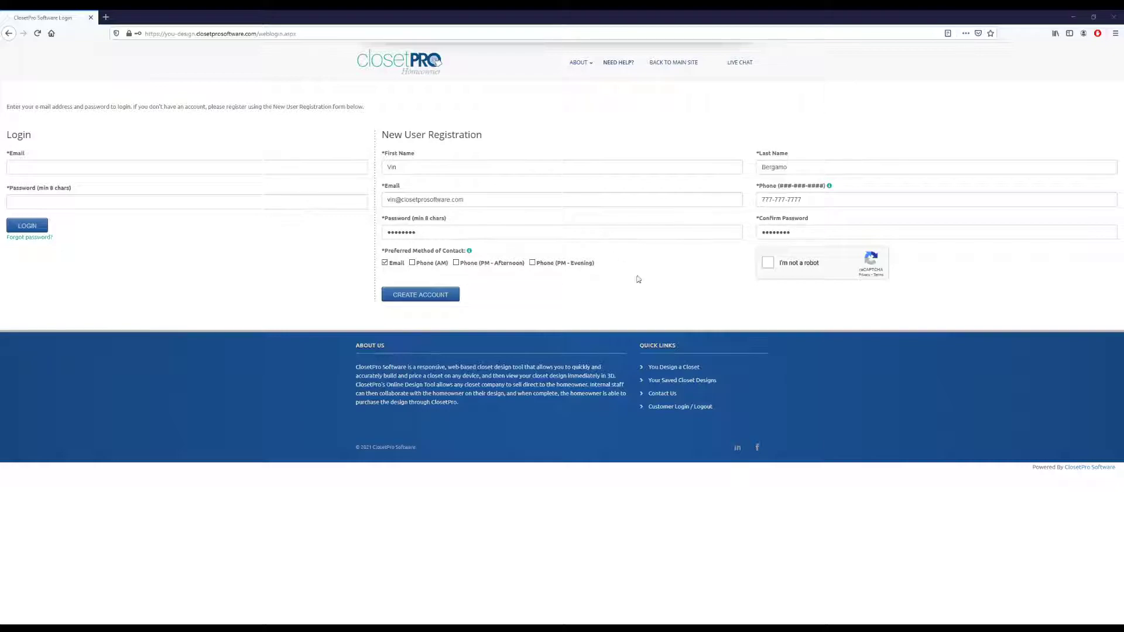
Pass the reCAPTCHA, create the account, and highlight the empty closet designs and purchase history.
click(768, 266)
click(435, 298)
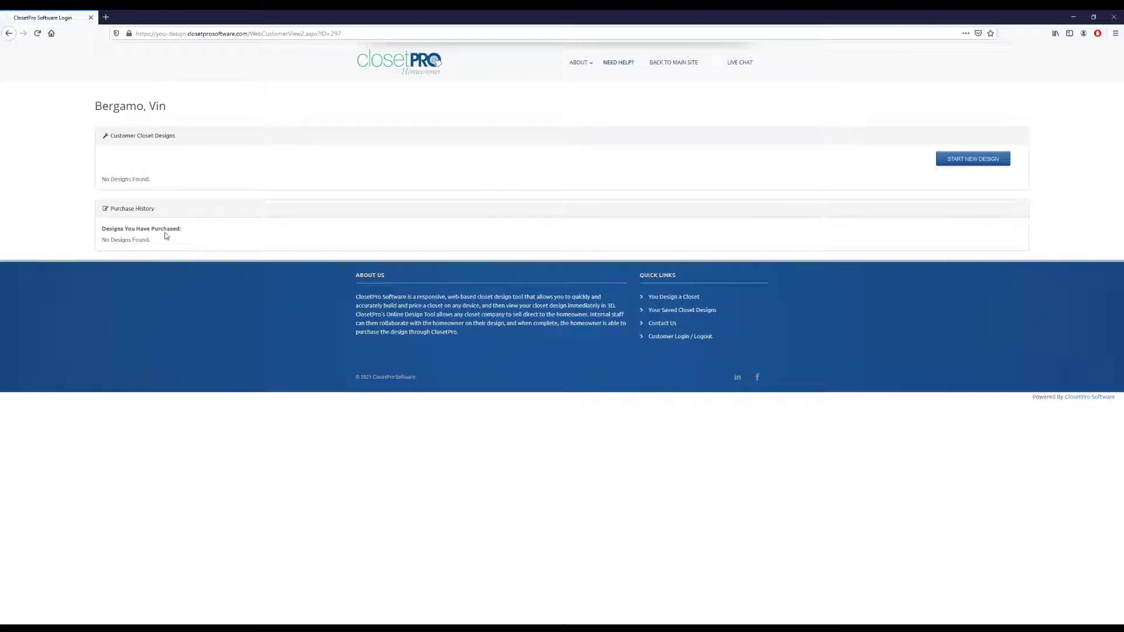
drag(101, 179, 150, 179)
click(151, 180)
drag(152, 240, 105, 229)
click(152, 237)
Start a new design with Antique White shelving and a Round Black closet rod.
click(954, 164)
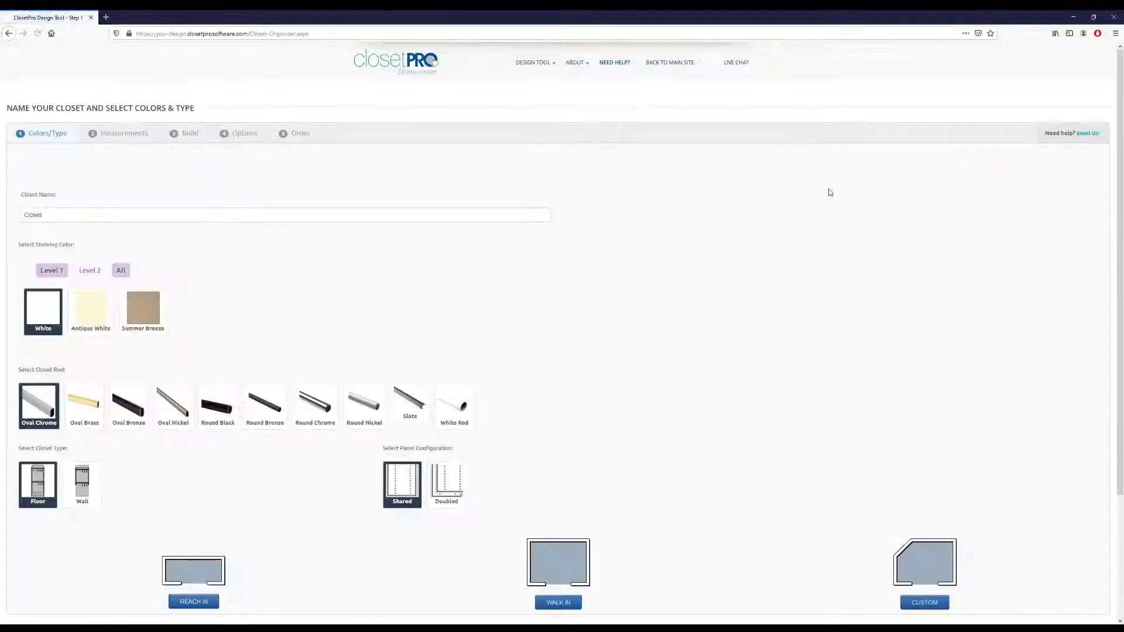
scroll(258, 283, down, 1)
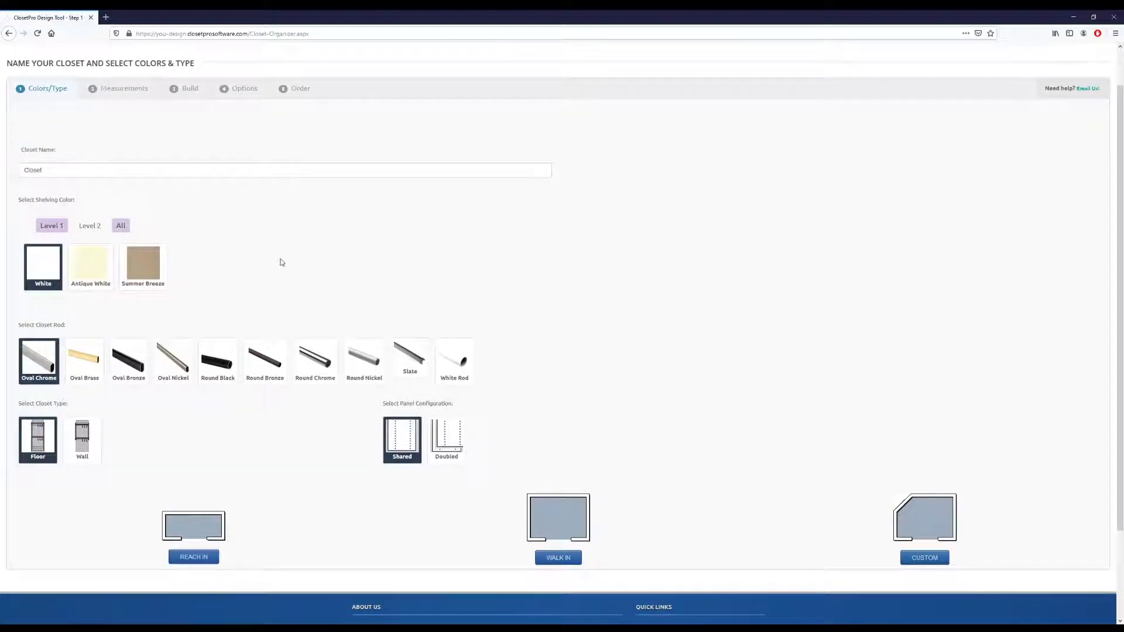
click(89, 225)
click(52, 226)
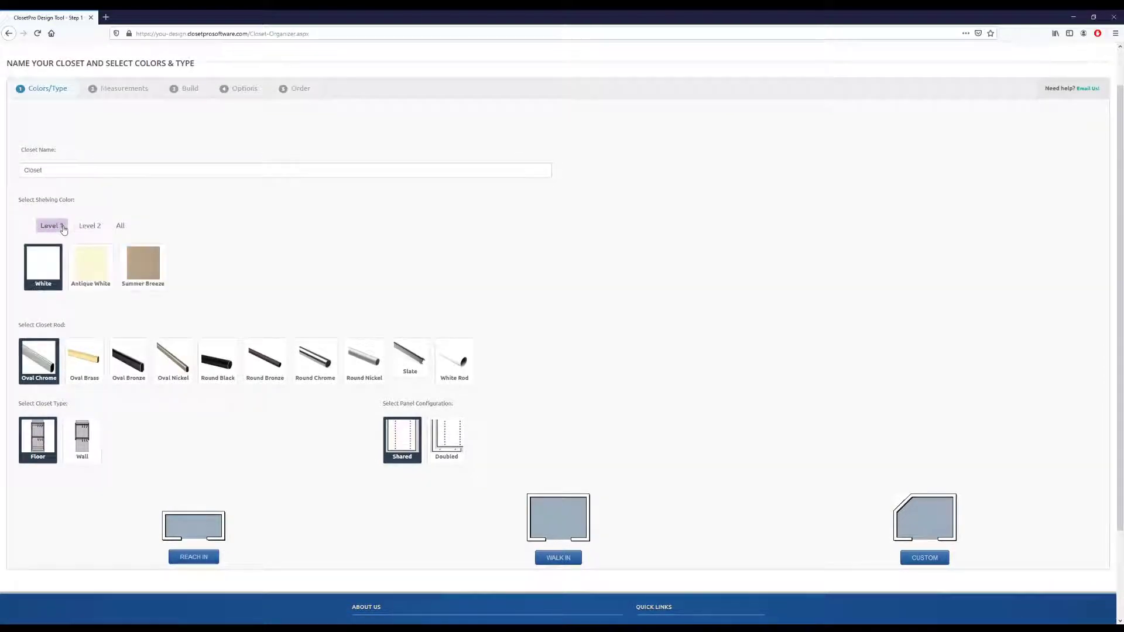
click(93, 272)
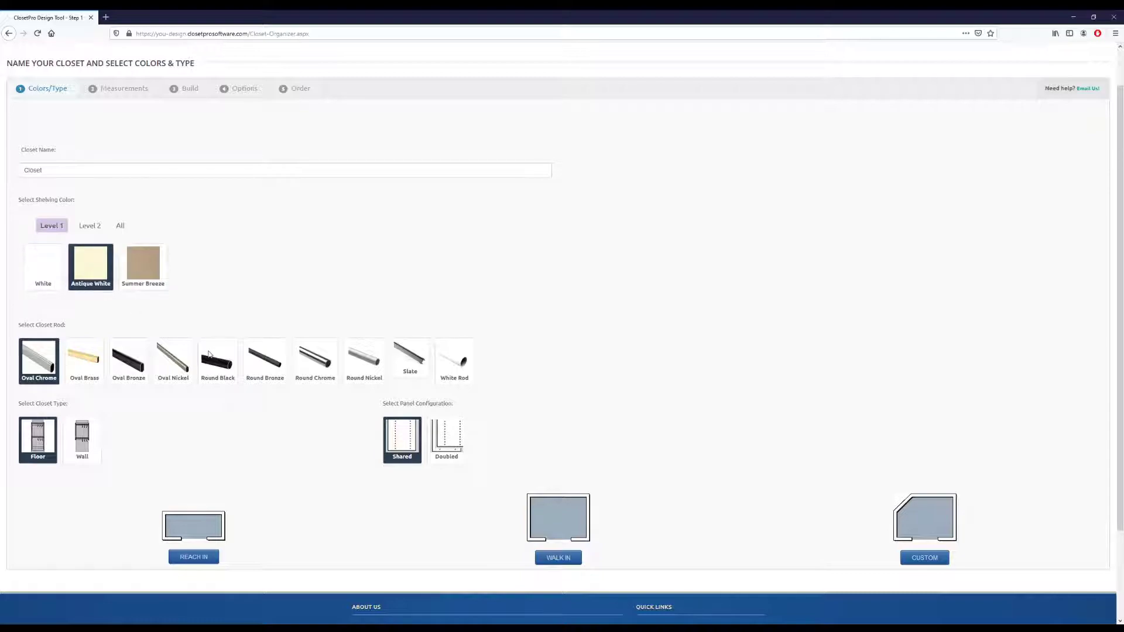
click(213, 378)
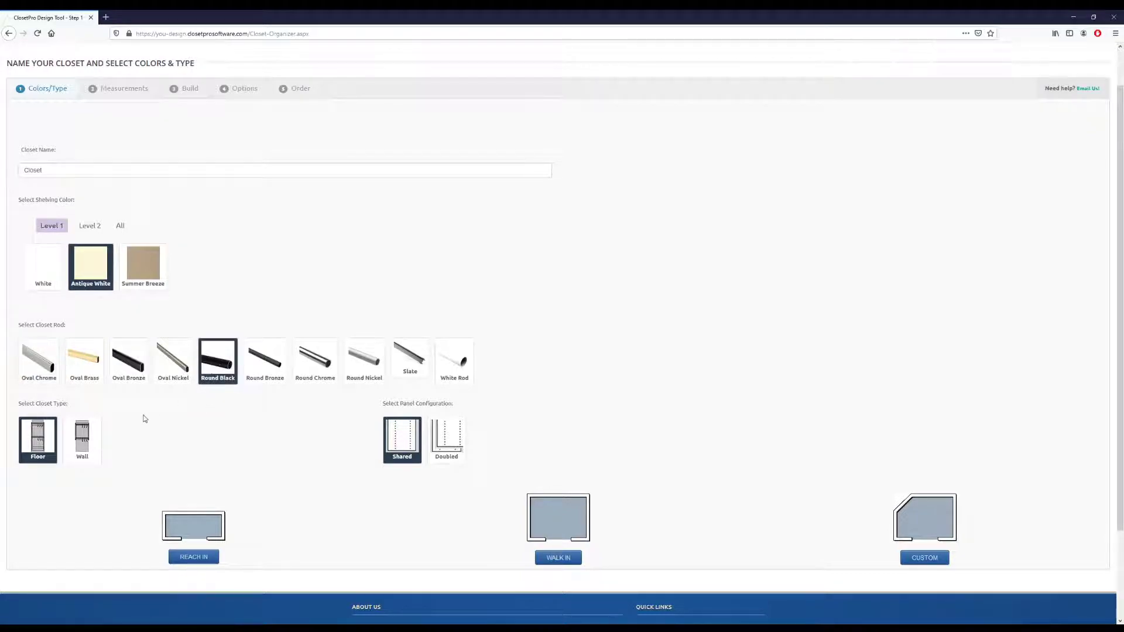
Preview the Reach In and Walk In layouts, then choose a Custom closet shape.
scroll(54, 459, down, 2)
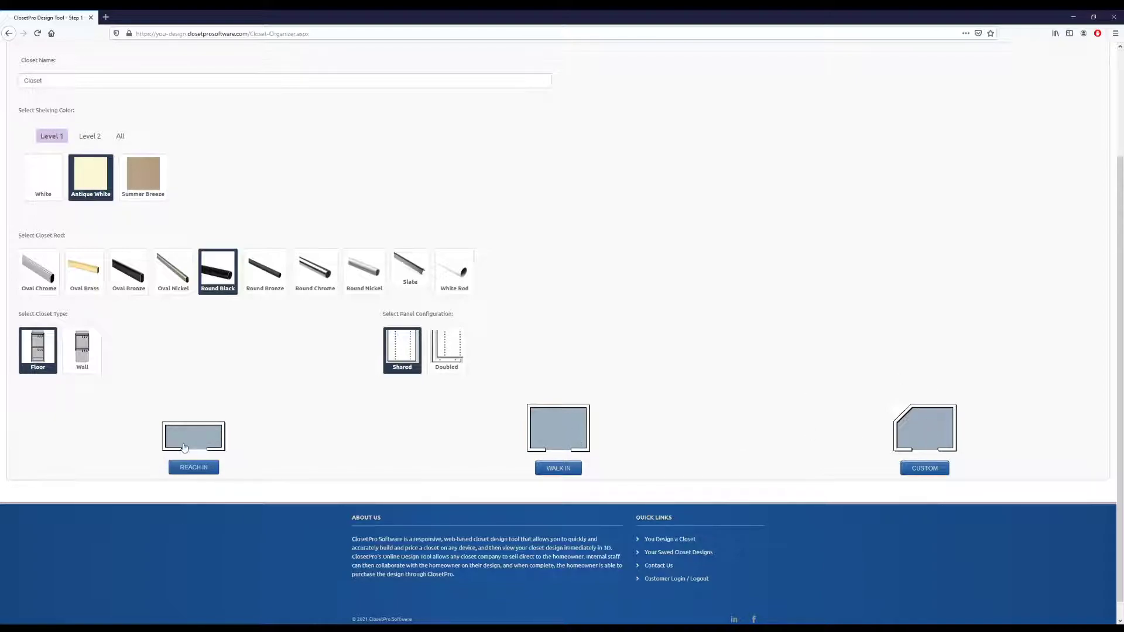
click(194, 467)
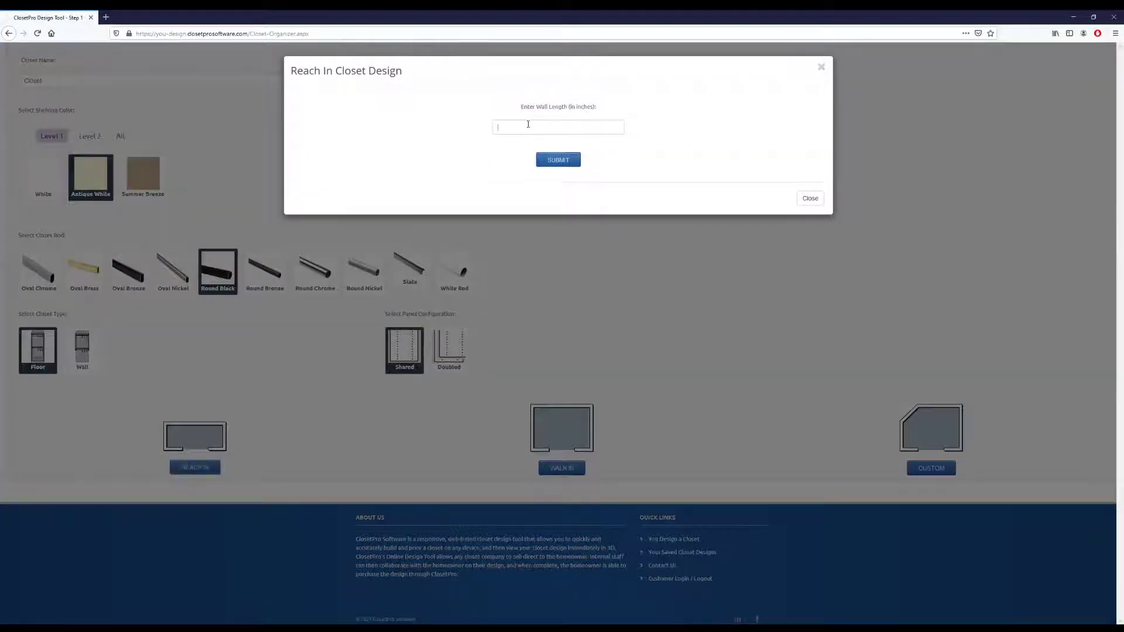
click(528, 124)
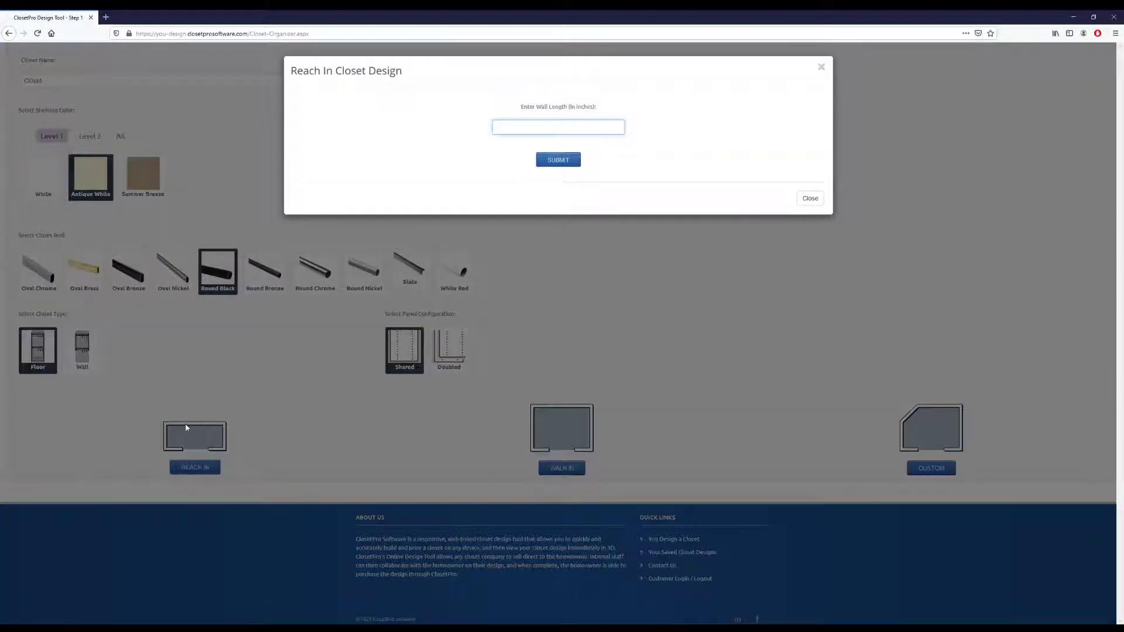
click(799, 198)
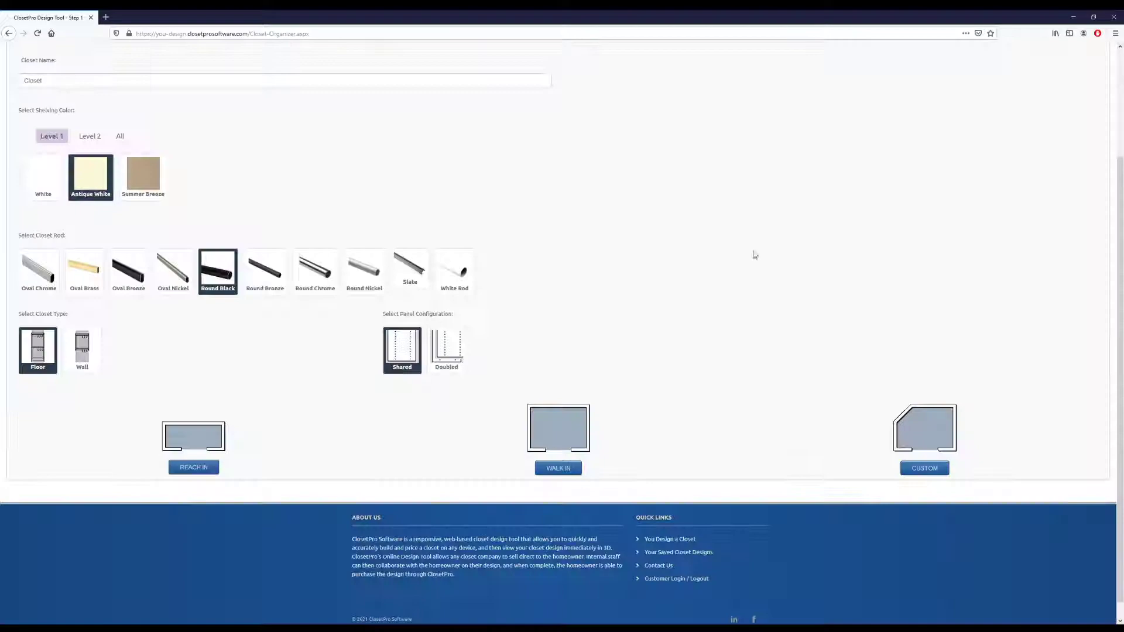
click(559, 468)
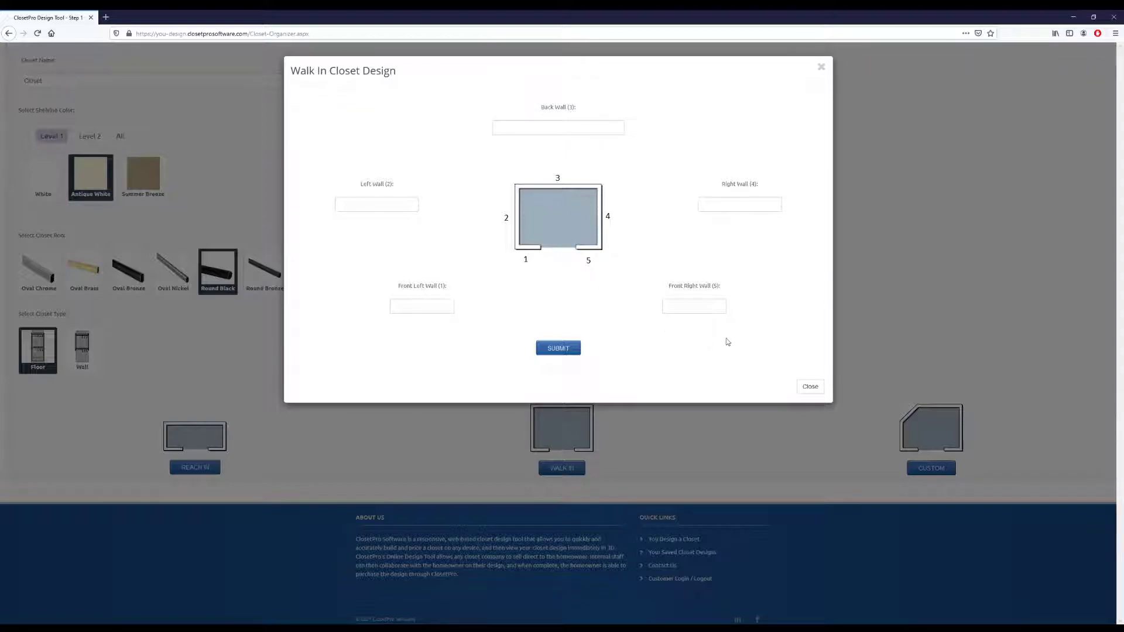
click(810, 387)
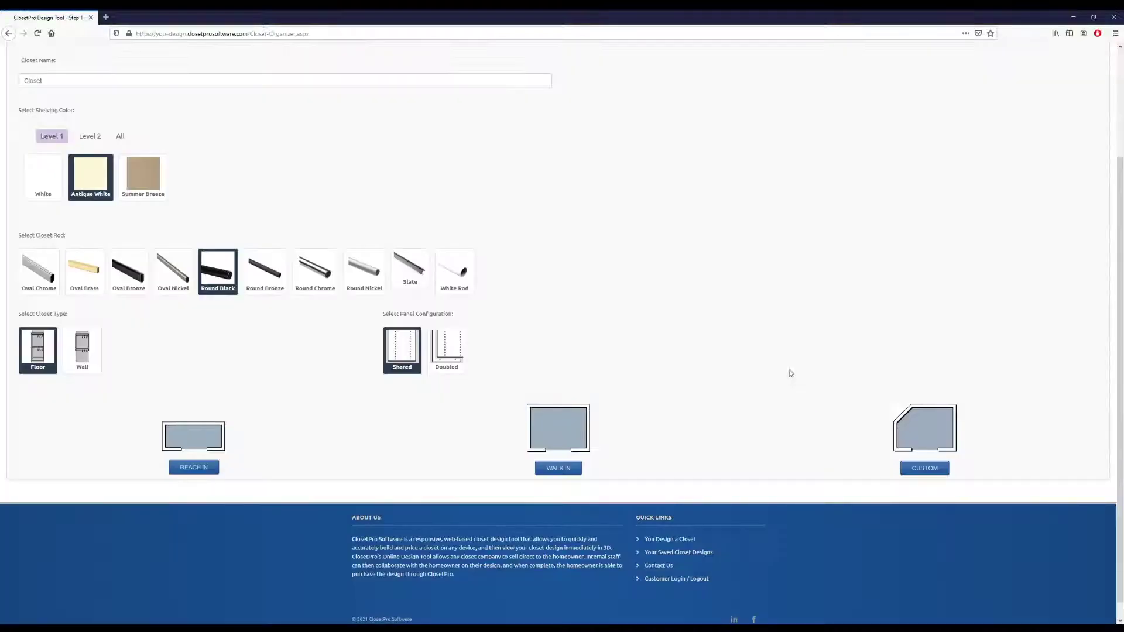
click(928, 470)
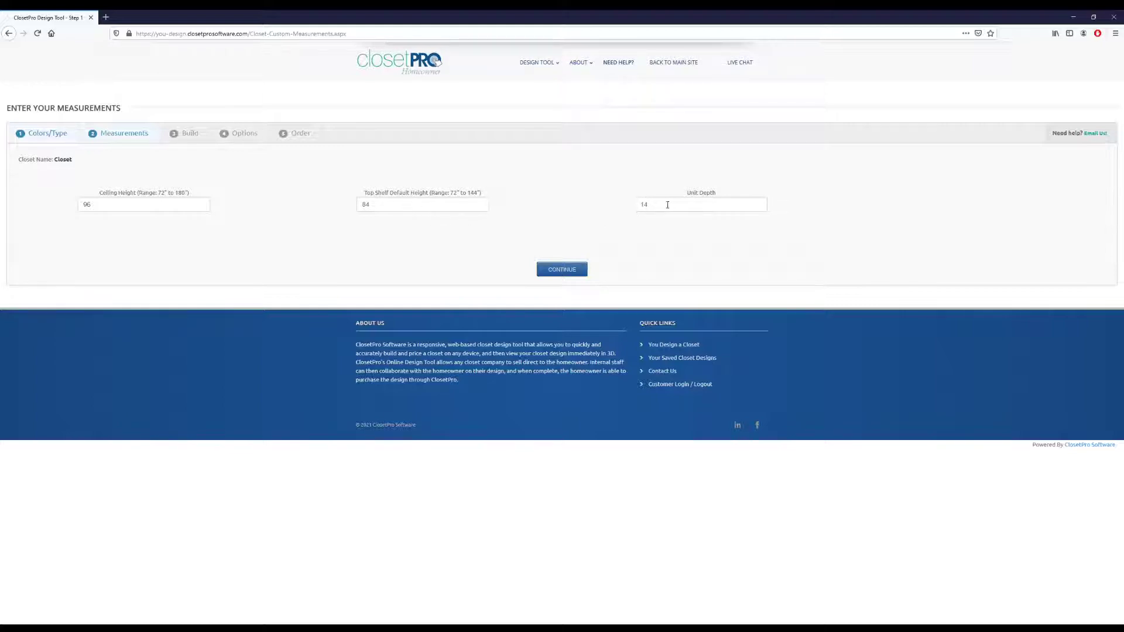
Accept the 96-inch ceiling, 84-inch top shelf and 14-inch depth defaults and continue.
click(563, 270)
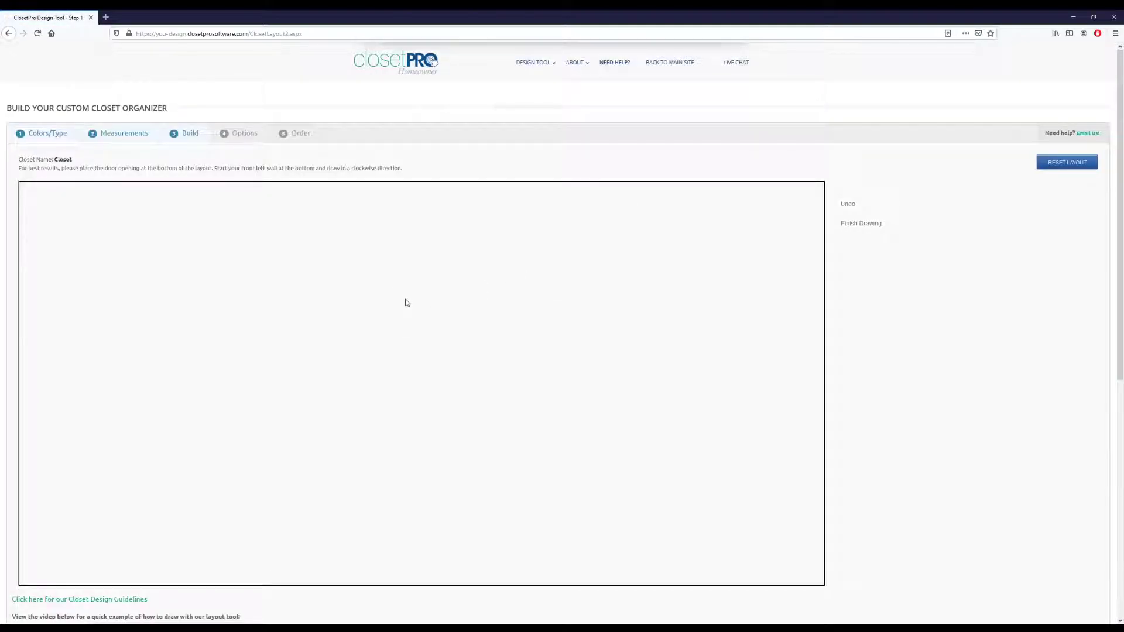
scroll(401, 305, down, 5)
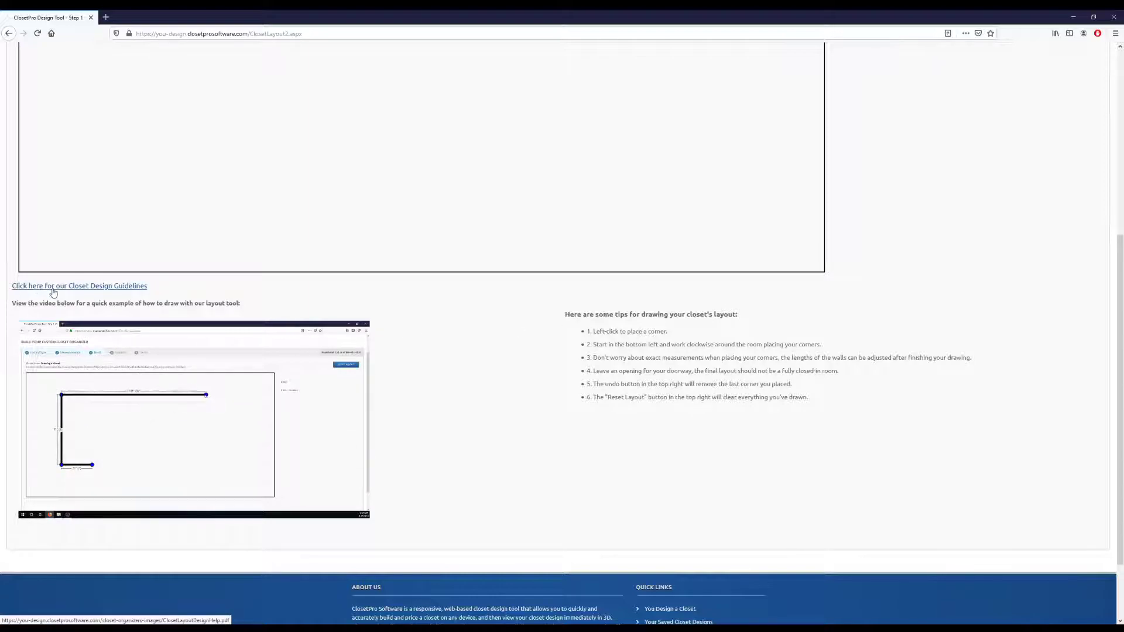
click(52, 288)
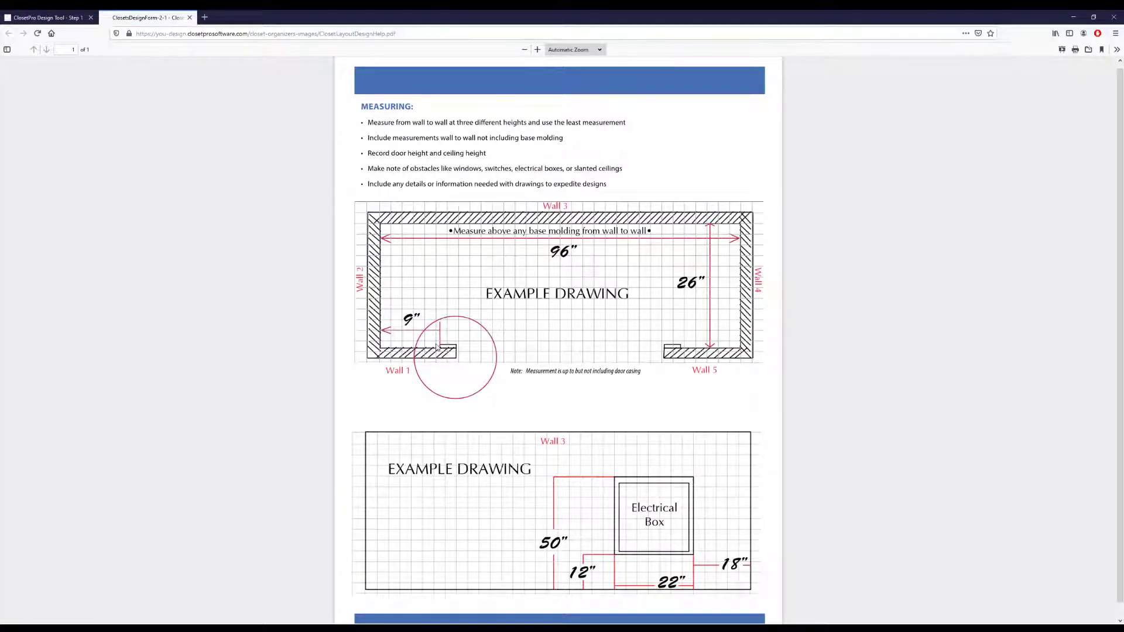
scroll(437, 272, down, 1)
scroll(437, 272, up, 1)
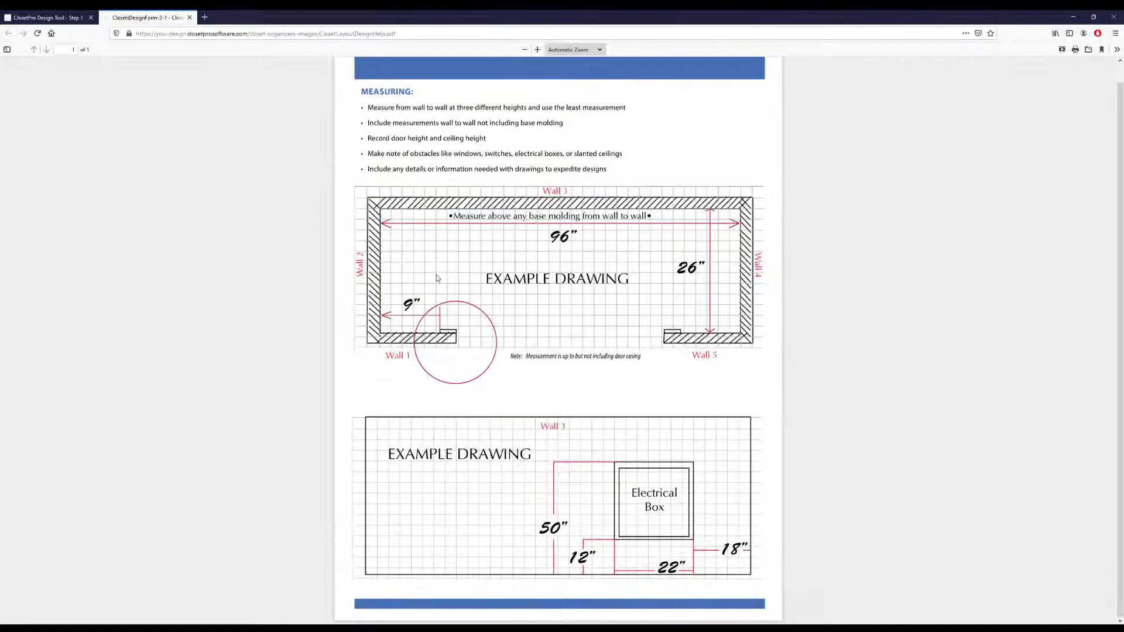
click(189, 17)
Draw the 49-inch front wall and 72-inch left wall, then place two further corners.
scroll(294, 142, up, 5)
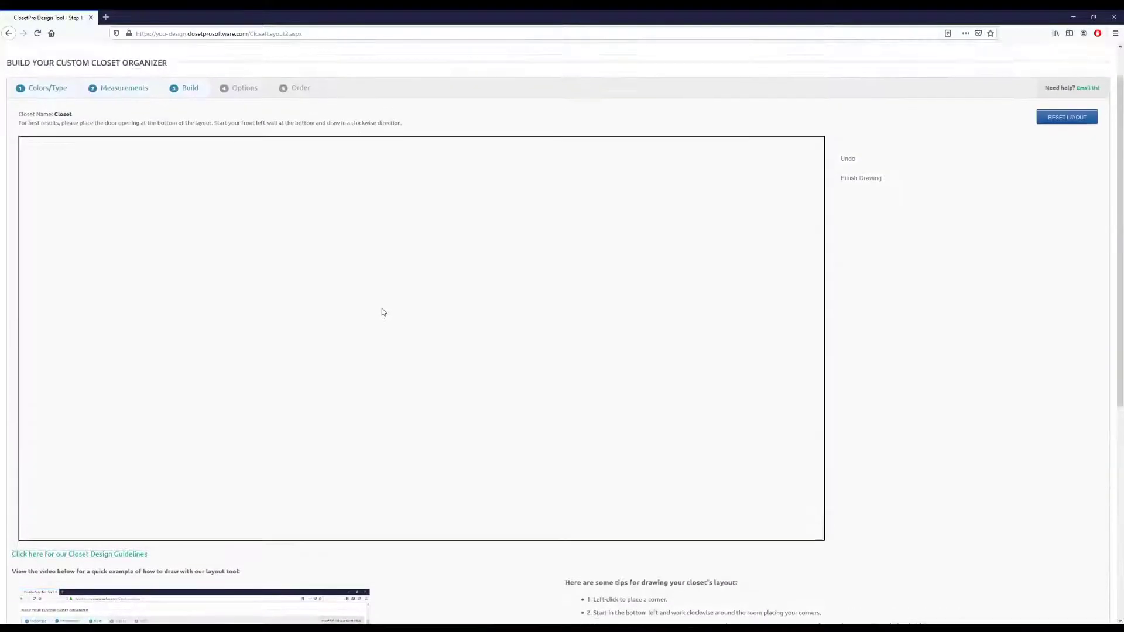
click(262, 453)
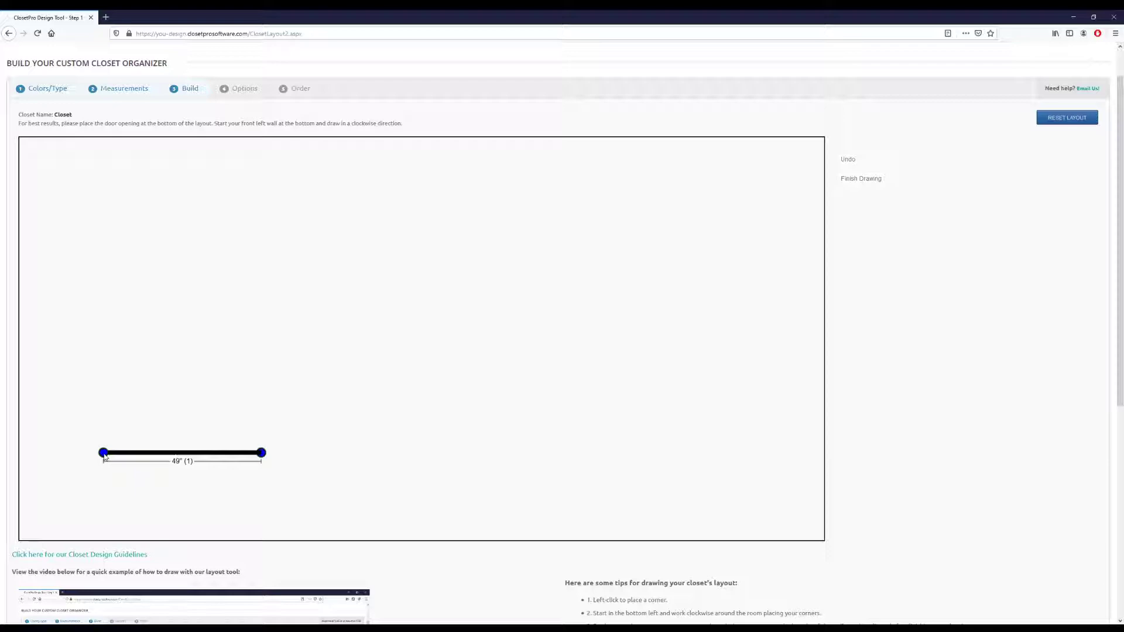
click(104, 453)
click(104, 221)
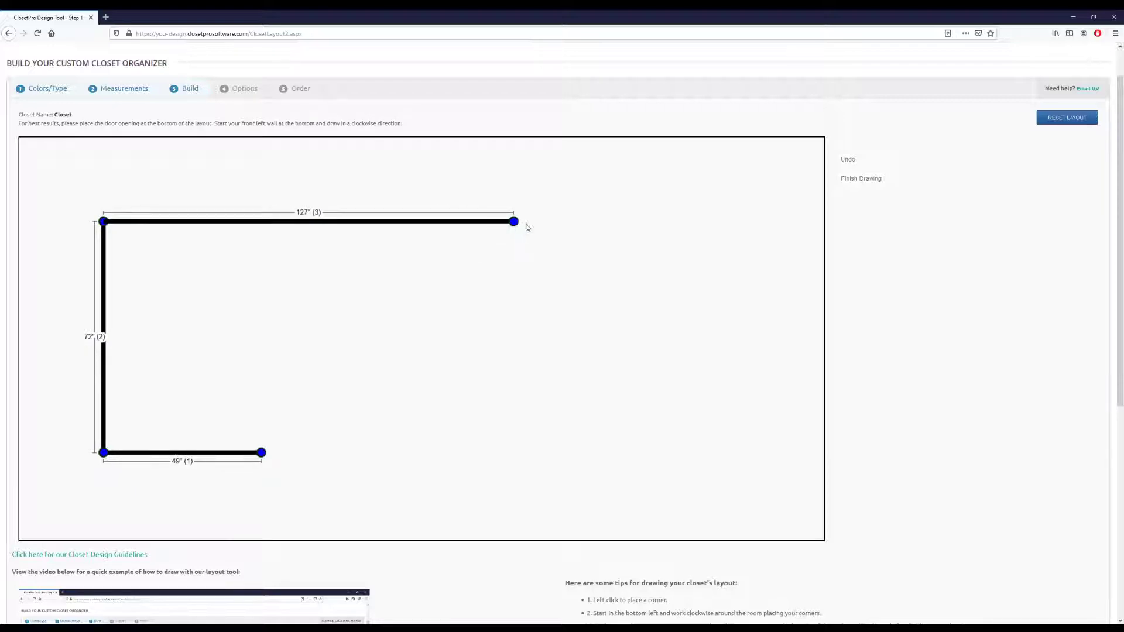
click(587, 337)
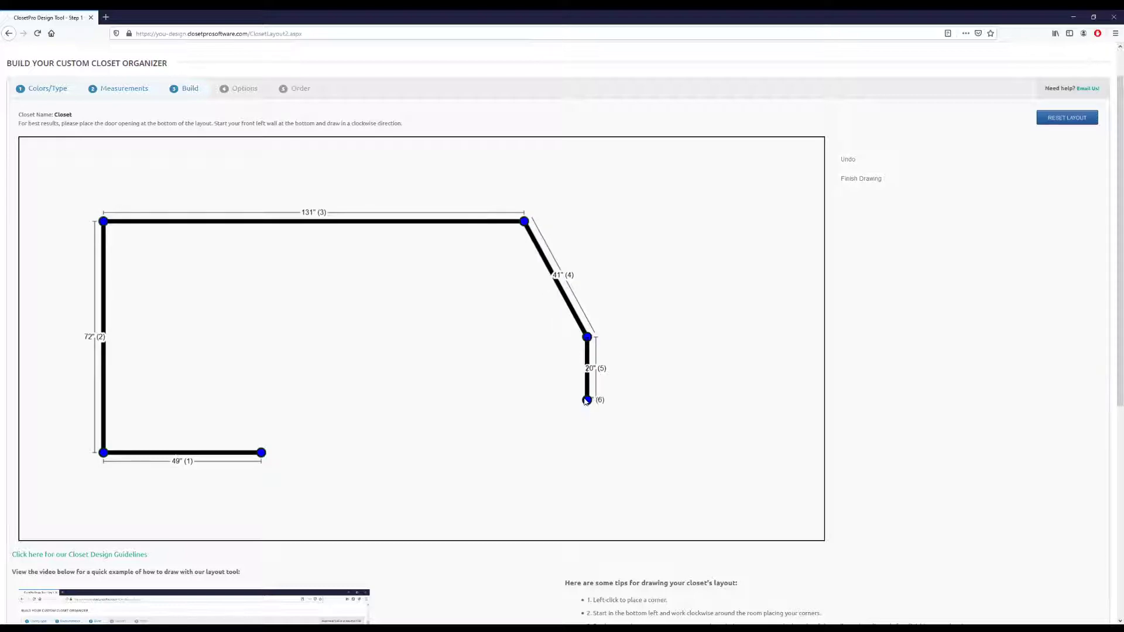
click(587, 399)
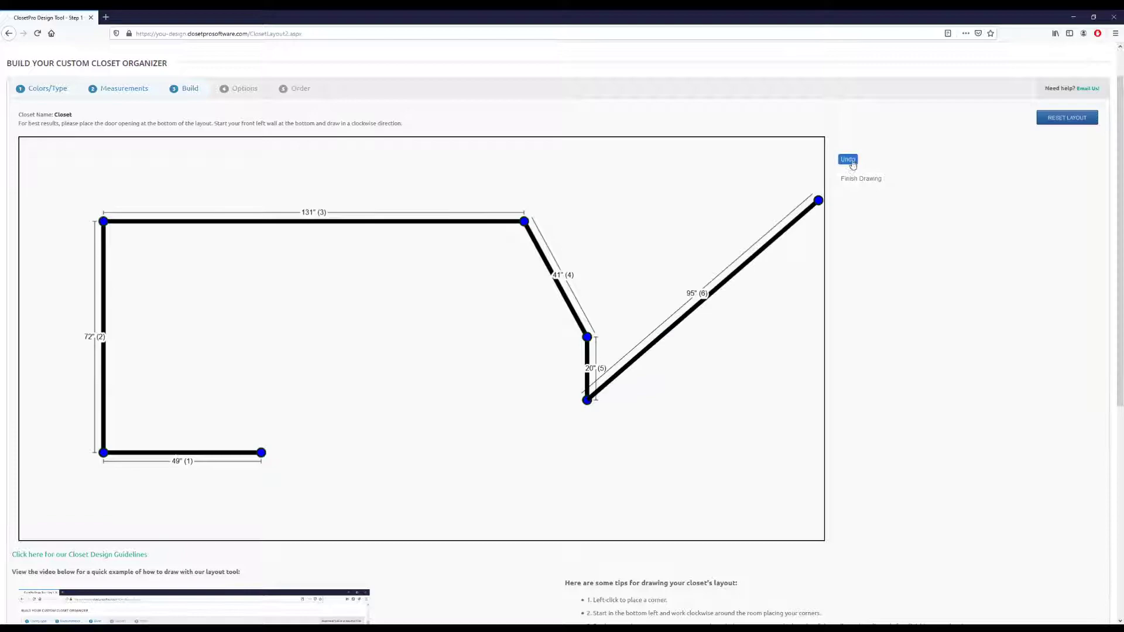
Undo three stray corners, redraw the 124-inch back and right walls, and finish leaving a doorway.
click(848, 160)
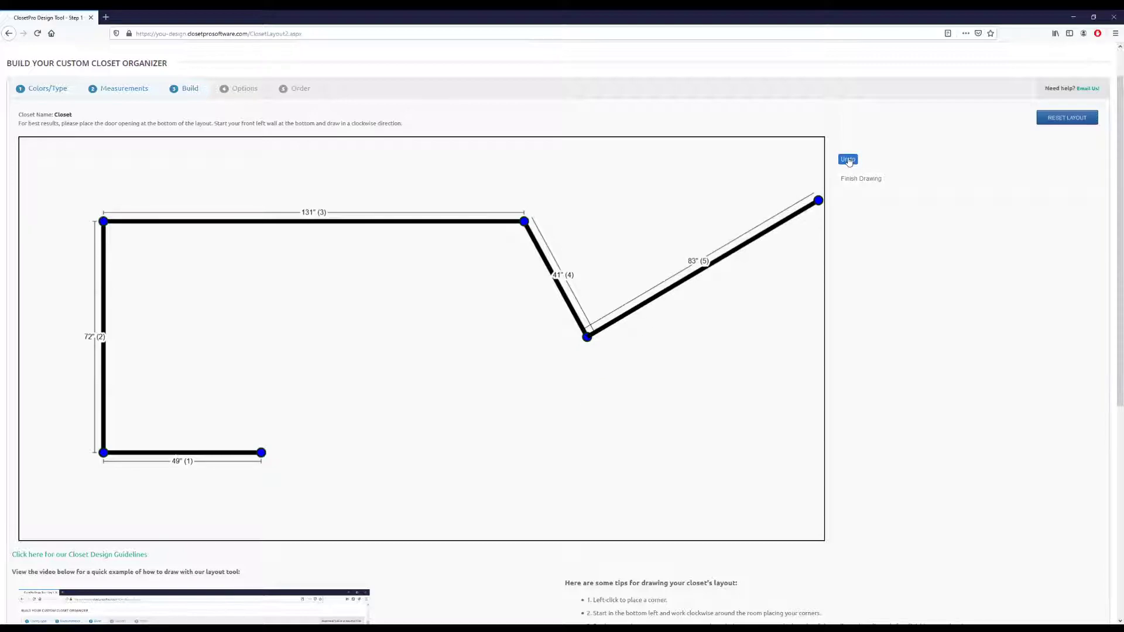
click(849, 160)
click(849, 160)
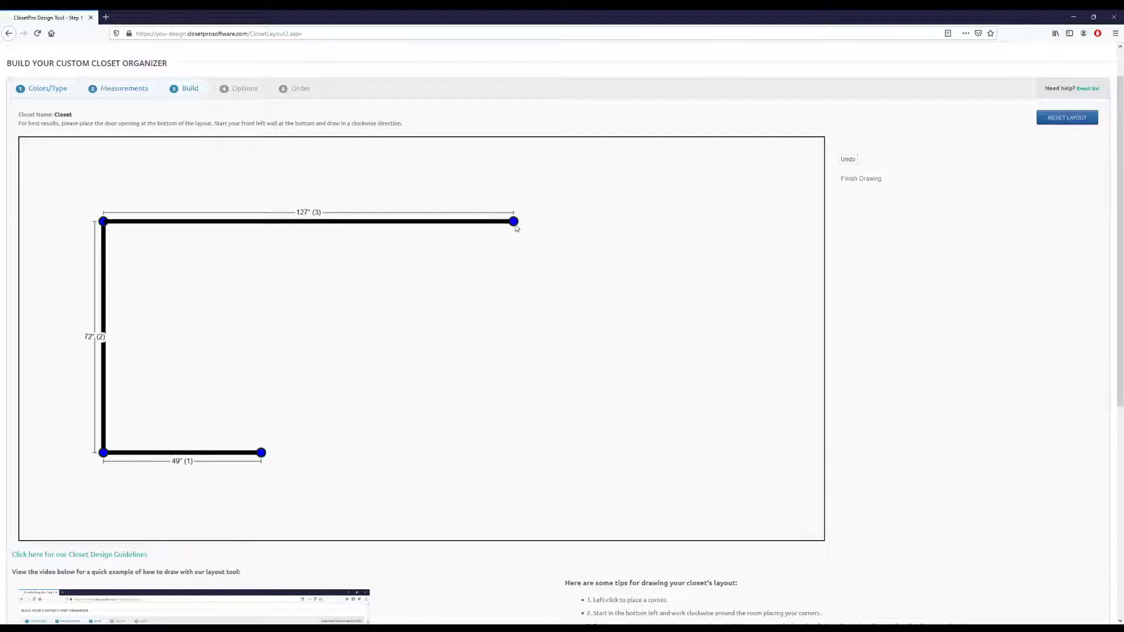
click(504, 222)
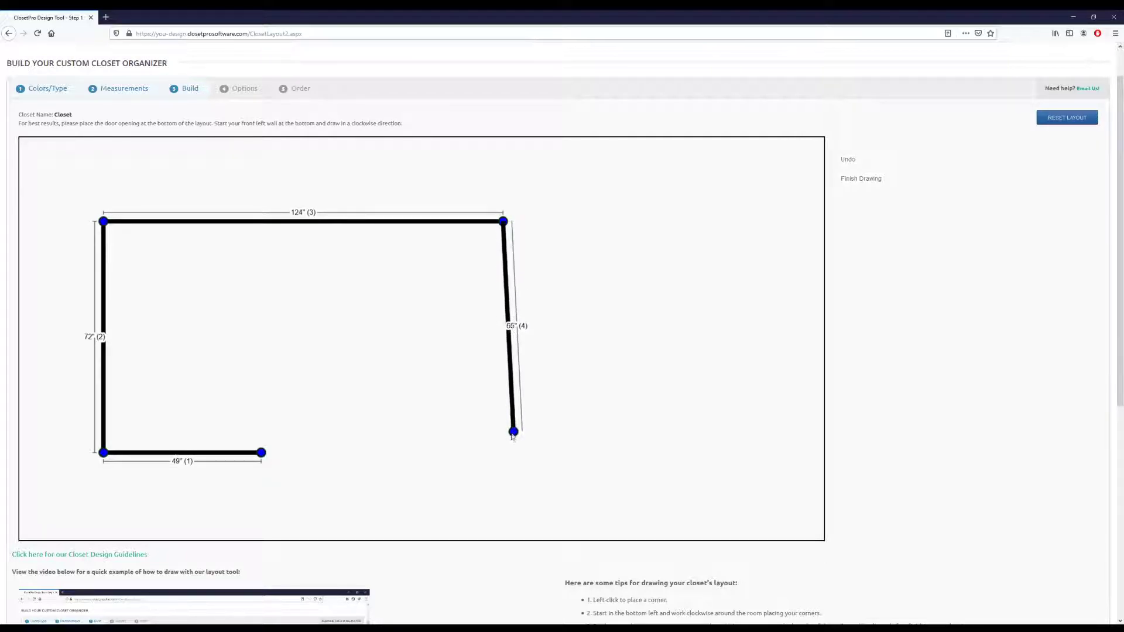
click(507, 454)
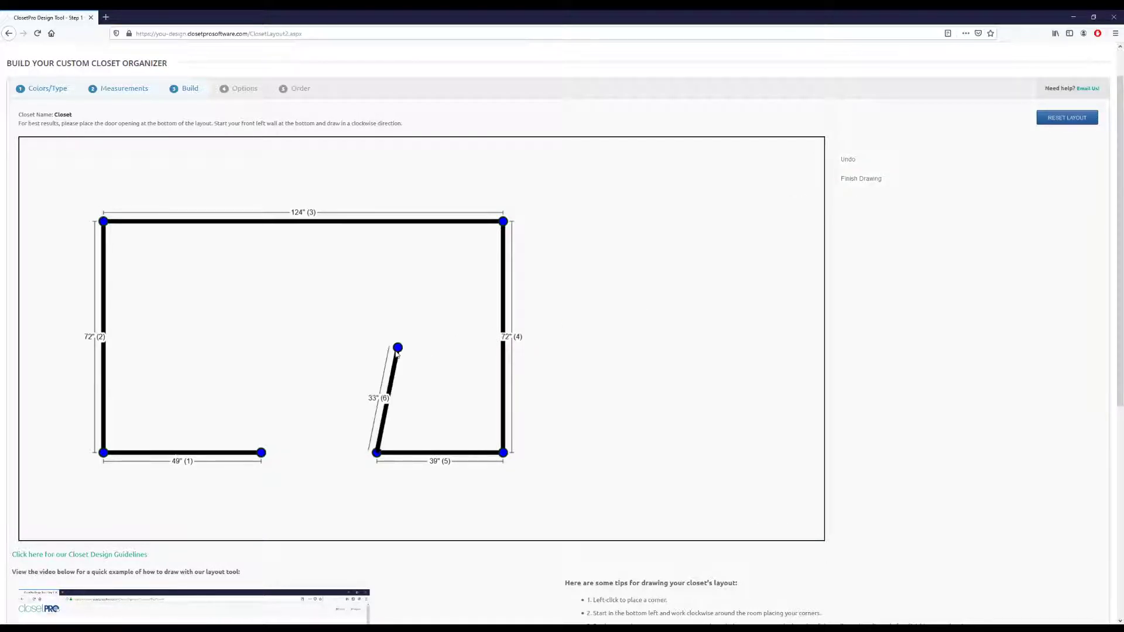
right_click(397, 351)
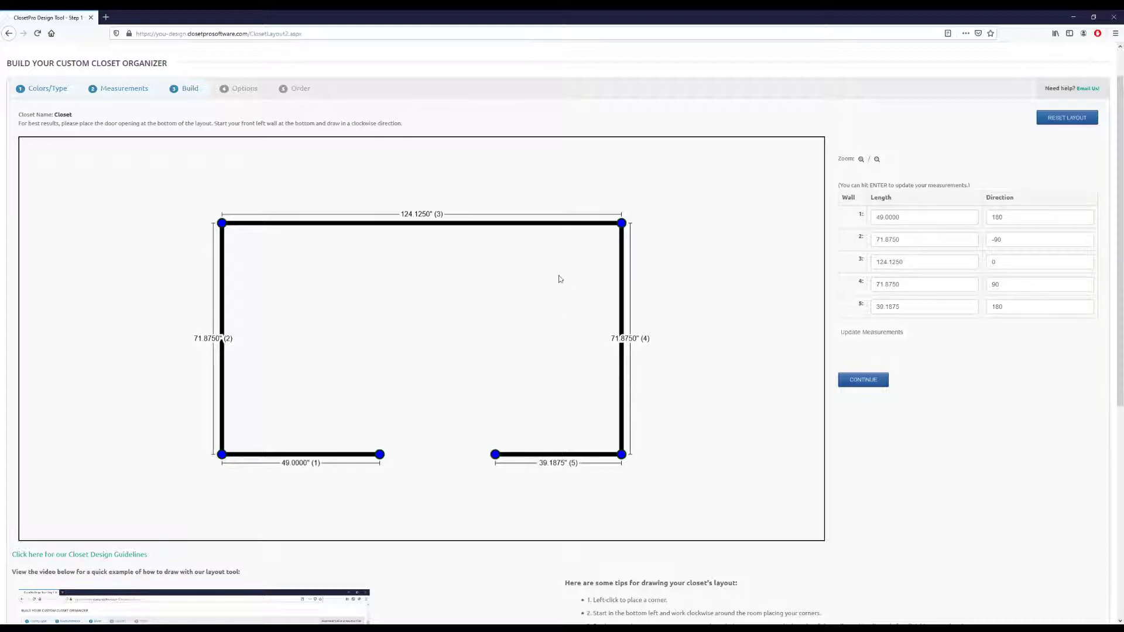
Enter wall lengths 50, 40, 70, 70 and 130 inches, update measurements, and continue.
click(926, 220)
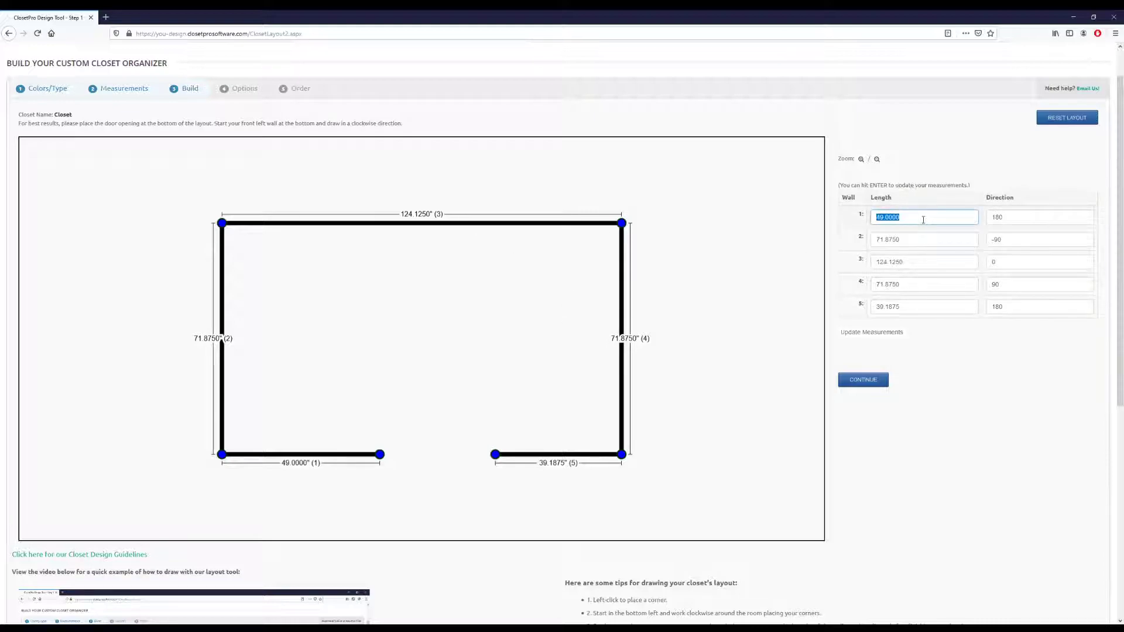
text(50)
click(910, 314)
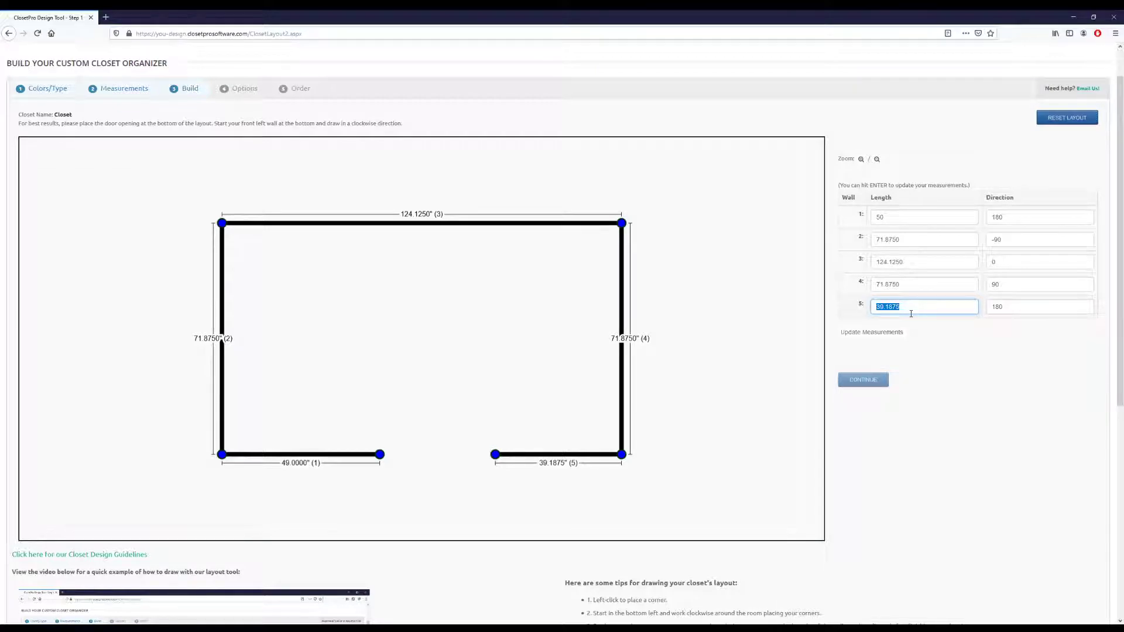
text(40)
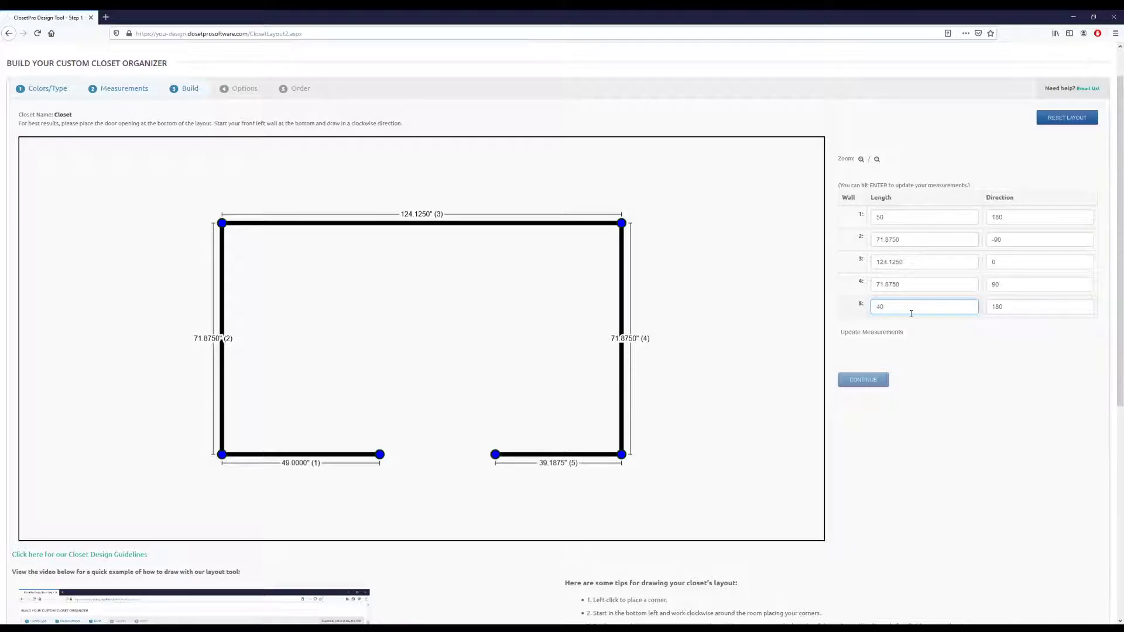
click(896, 239)
text(70)
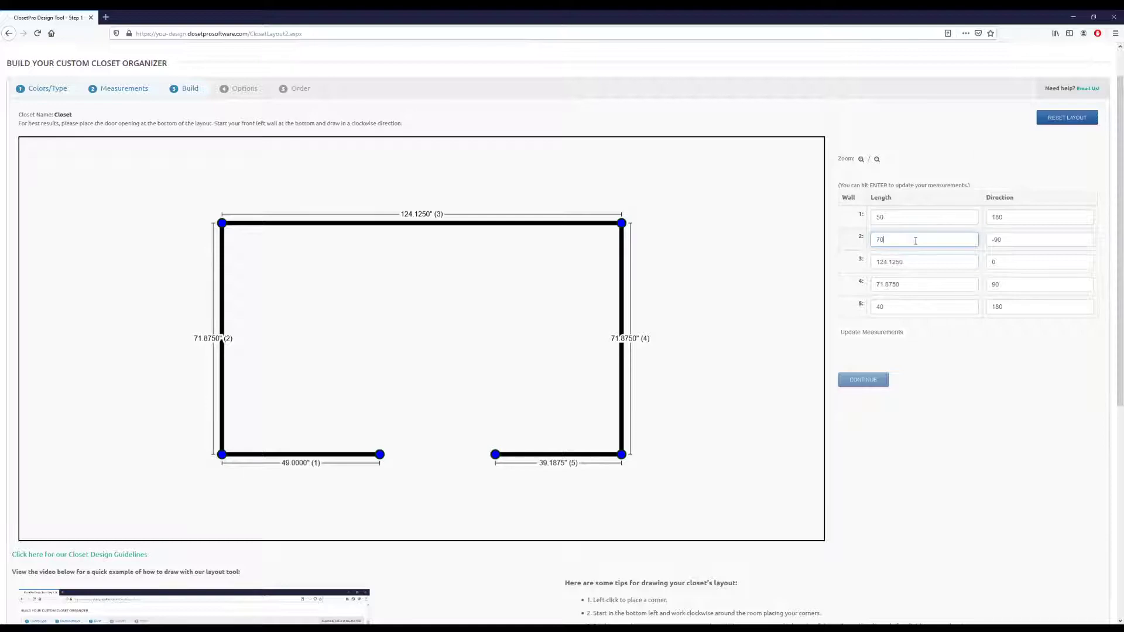
click(925, 286)
text(70)
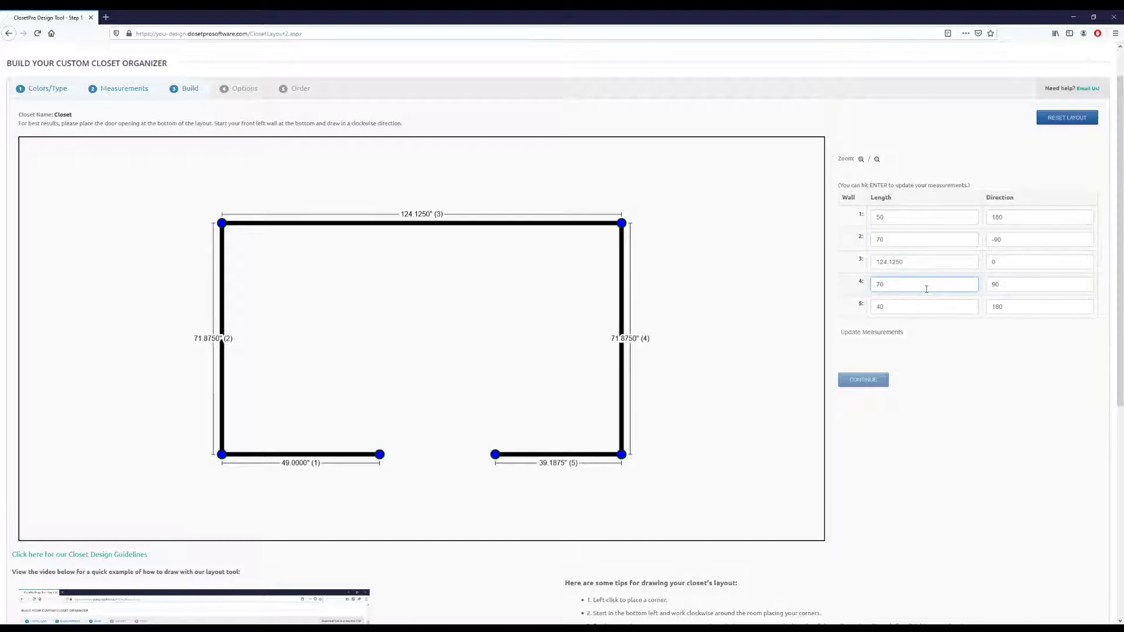
click(928, 265)
text(130)
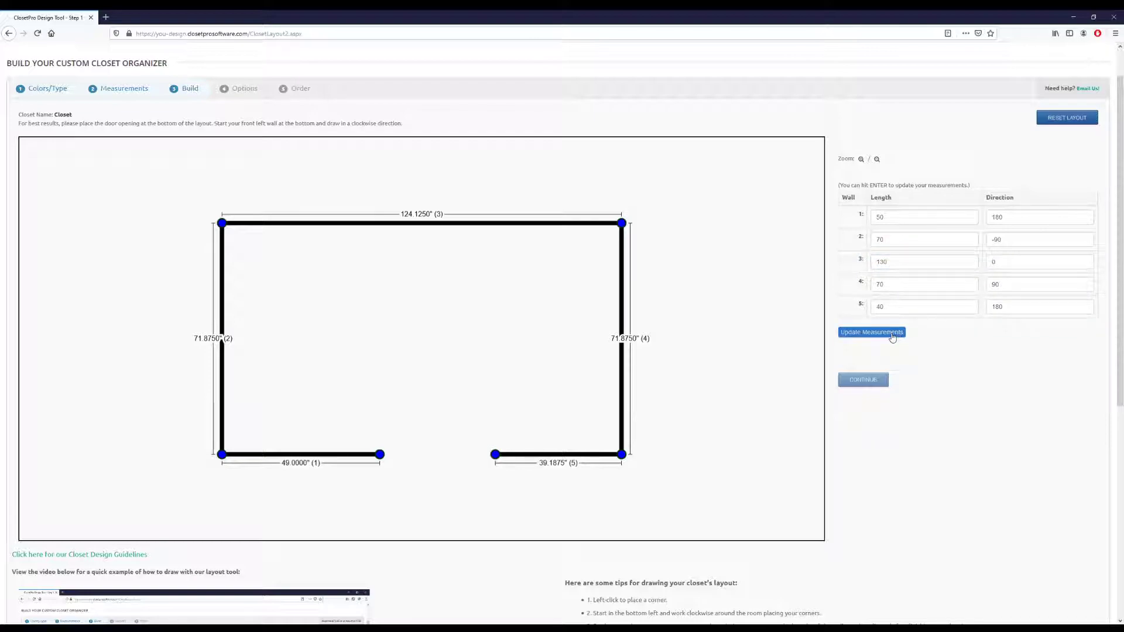
click(881, 332)
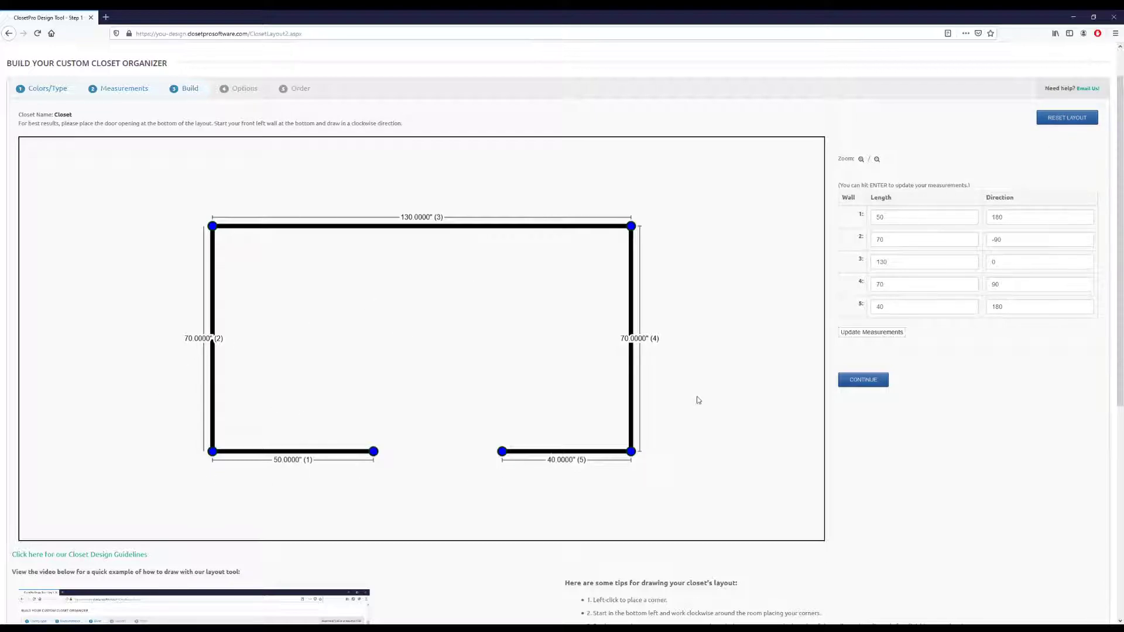
click(872, 383)
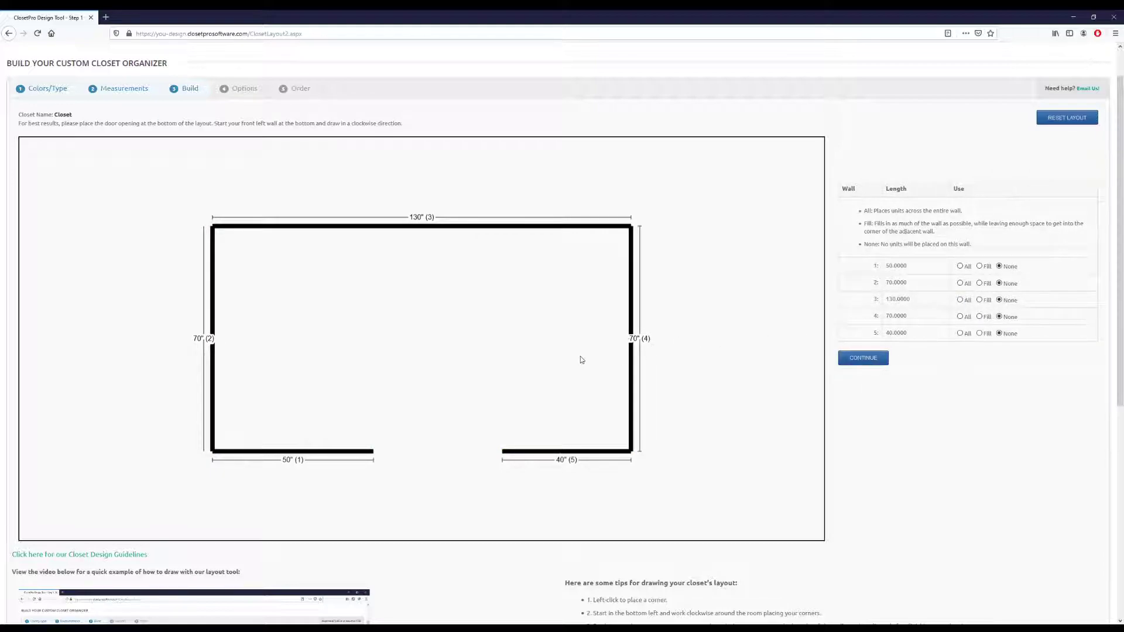
Set walls 2 and 4 to All and wall 3 to Fill, then start the closet design.
click(959, 300)
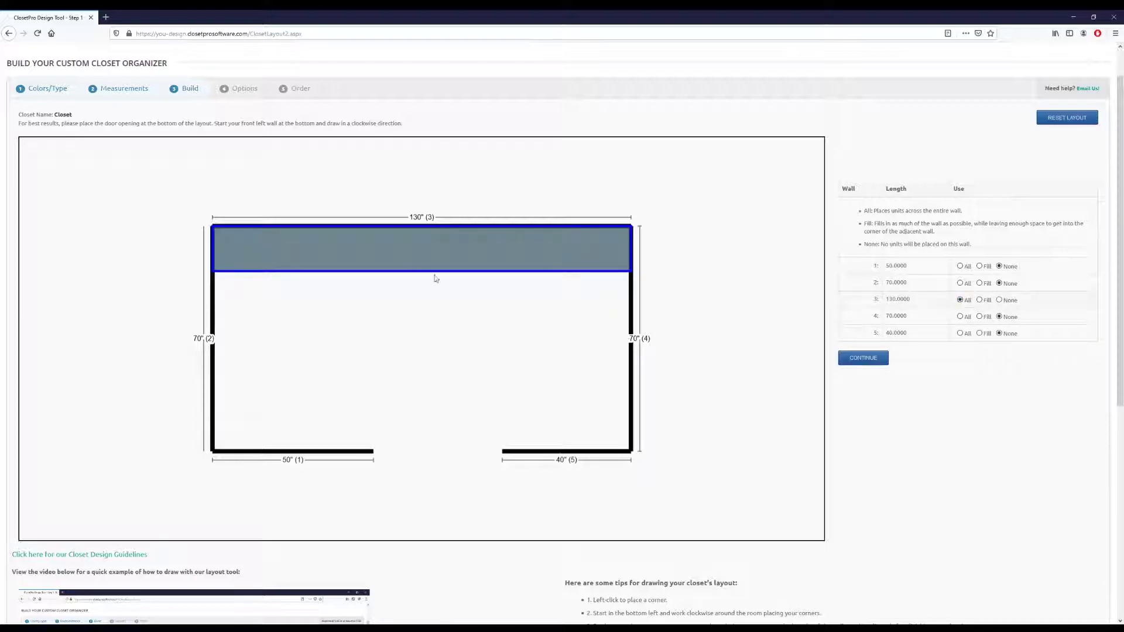
click(980, 284)
click(979, 317)
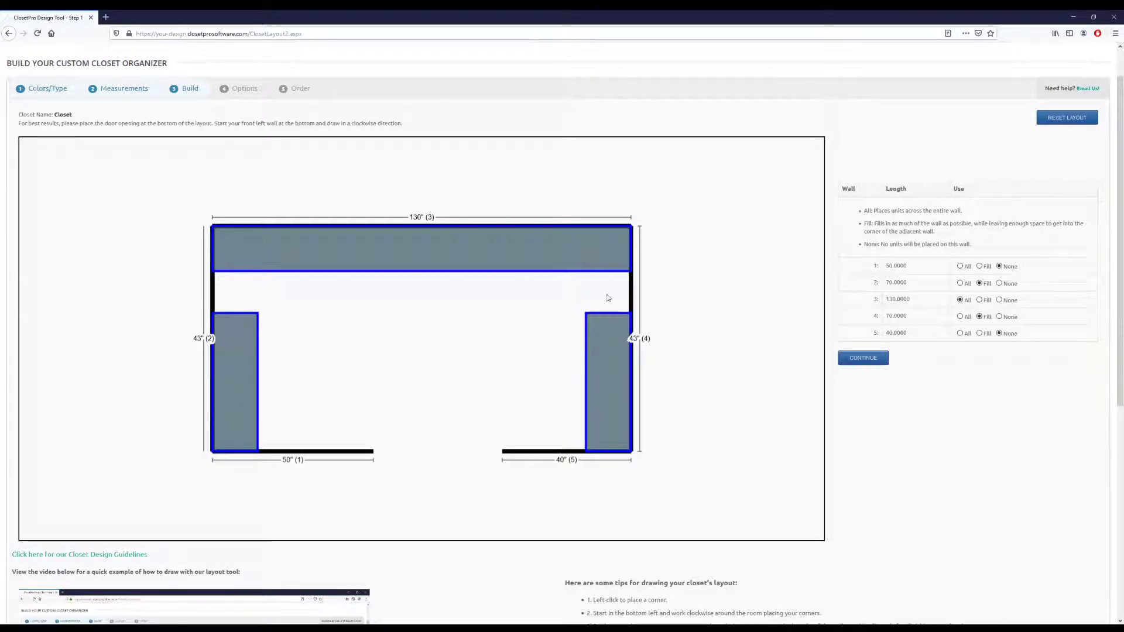
click(960, 284)
click(960, 317)
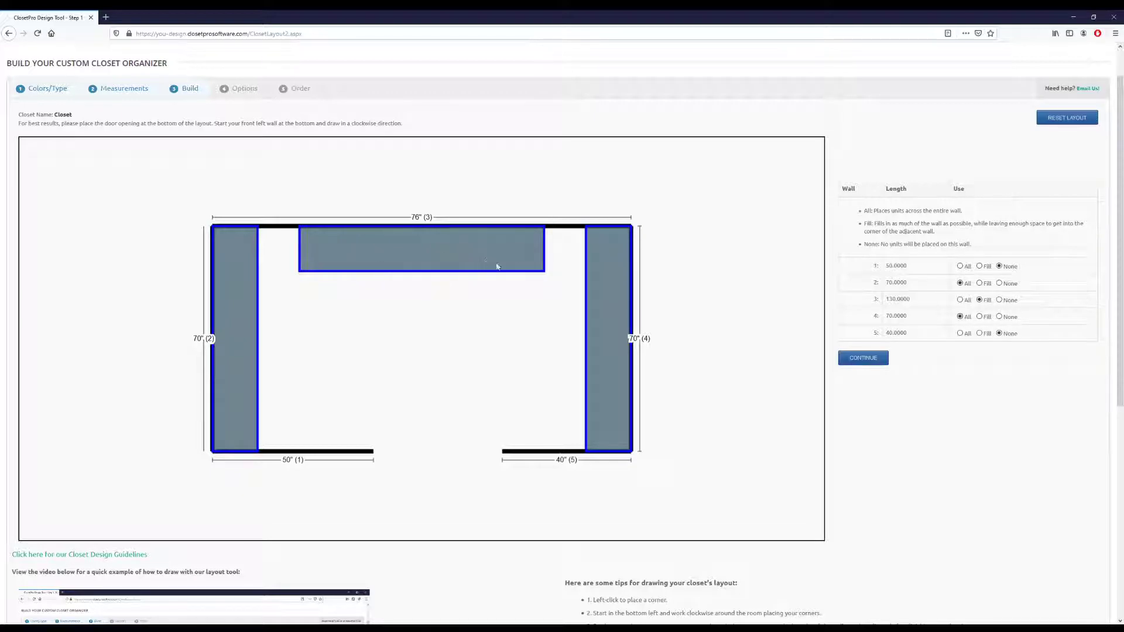
click(867, 364)
click(913, 169)
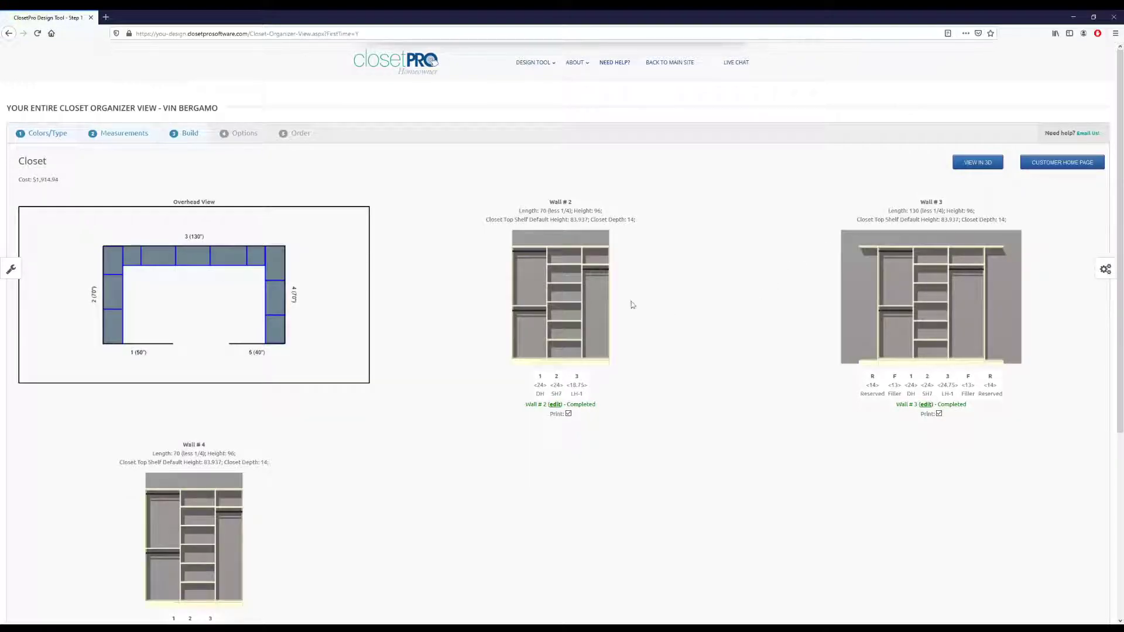
Scroll through the generated organizer overview for walls 2, 3 and 4.
scroll(615, 293, down, 3)
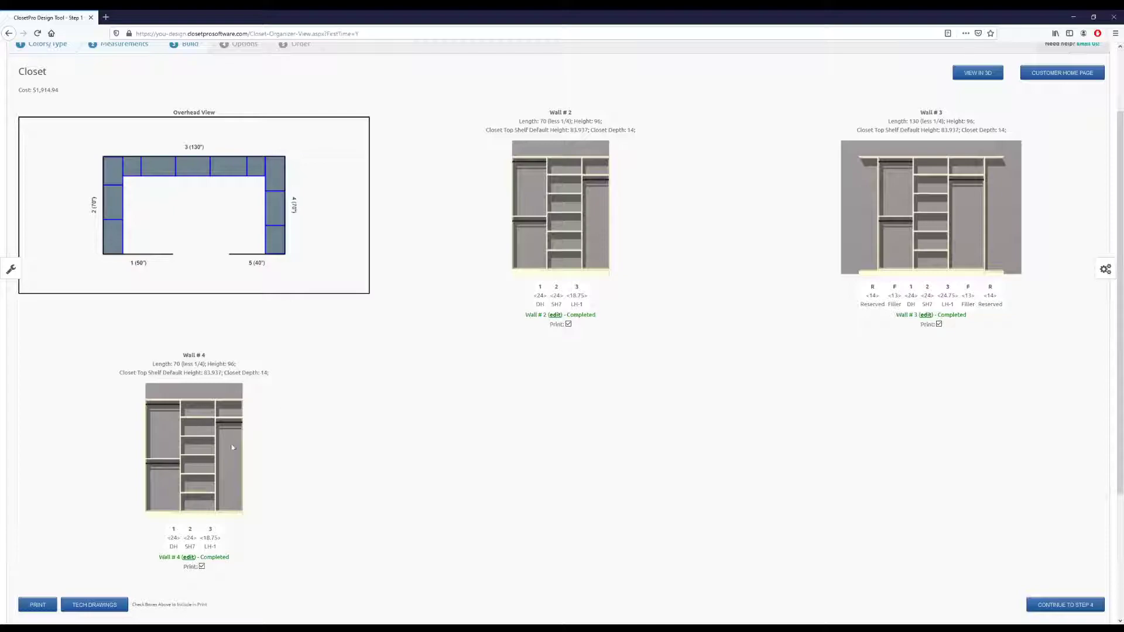
scroll(313, 428, up, 2)
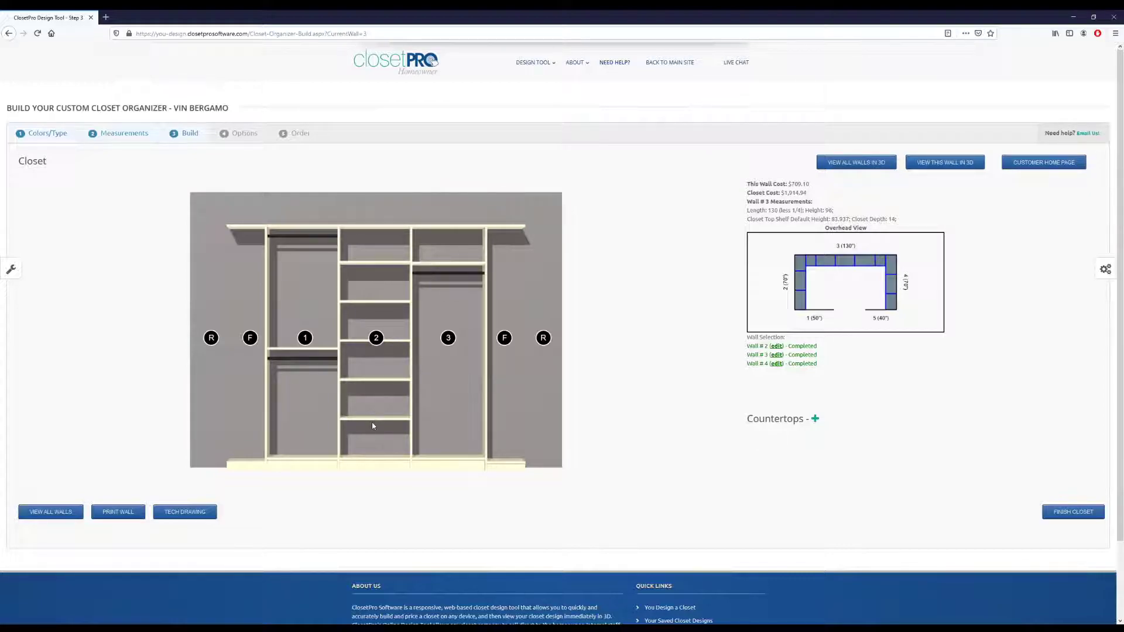
Swap wall 3's section 2 for the Drawers (3 - 7.5", 1 - 10") with Shelves unit.
click(376, 339)
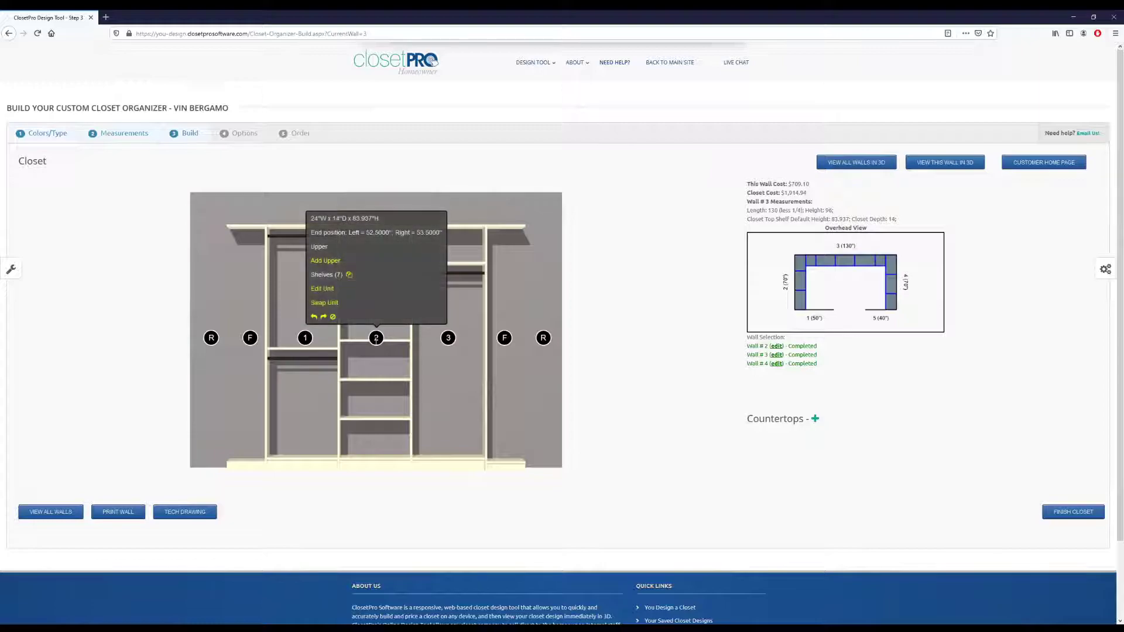
click(324, 303)
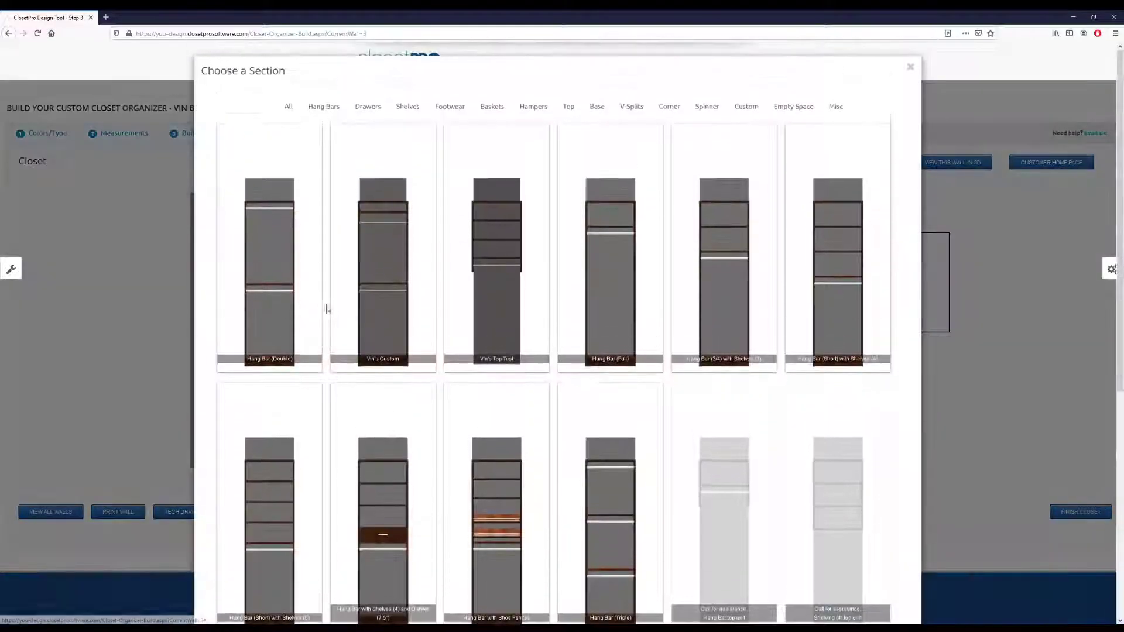
click(328, 114)
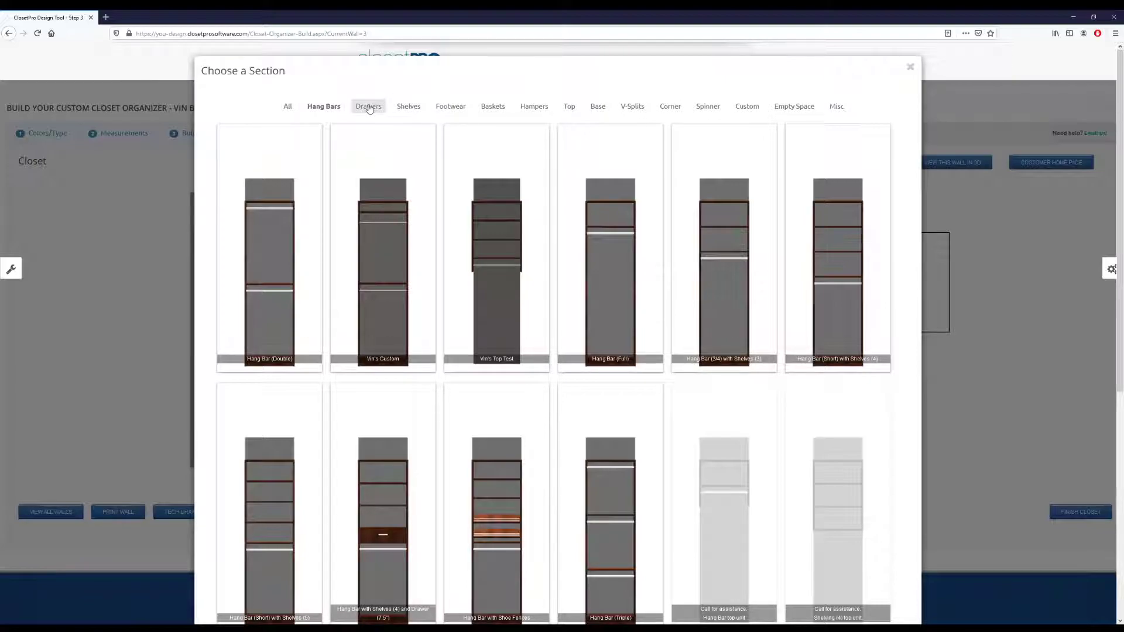
click(369, 107)
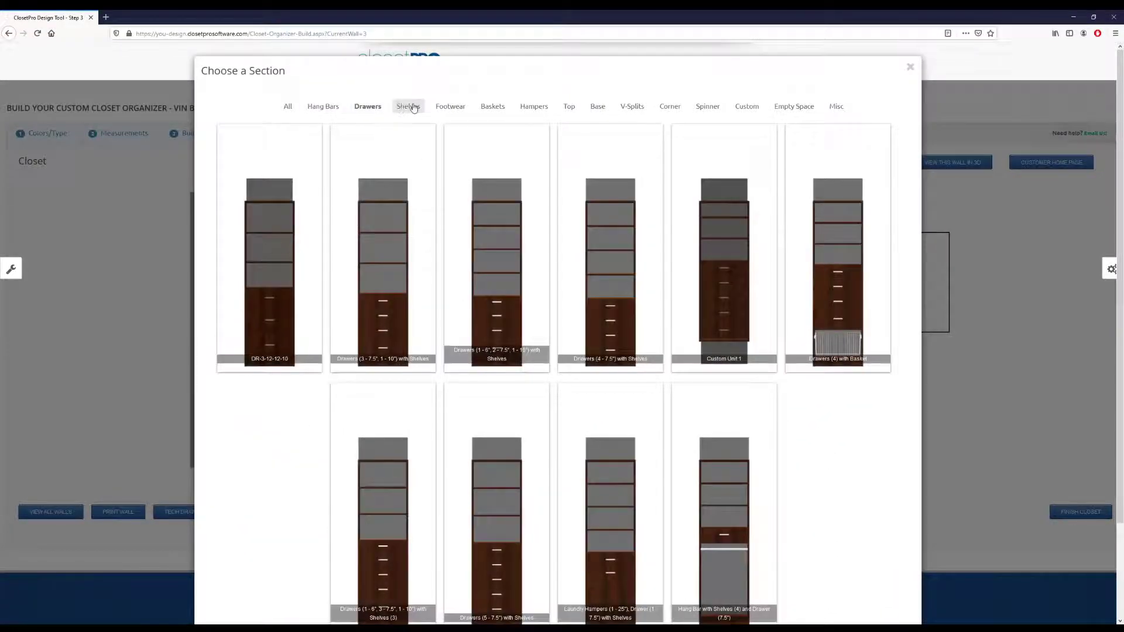
click(409, 107)
click(449, 107)
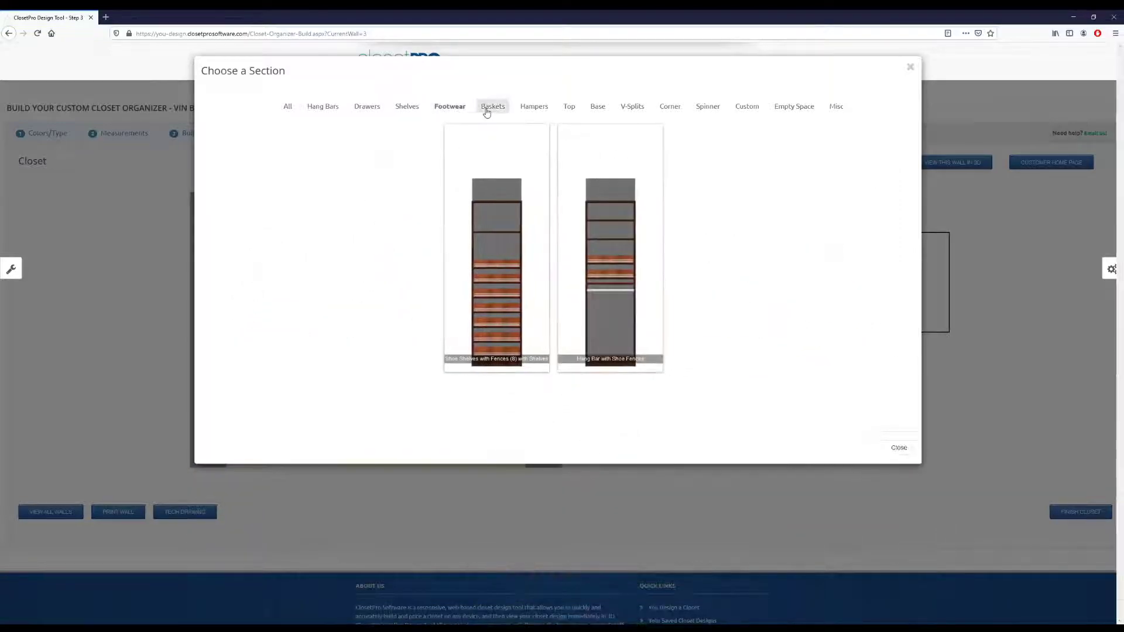
click(486, 109)
click(532, 108)
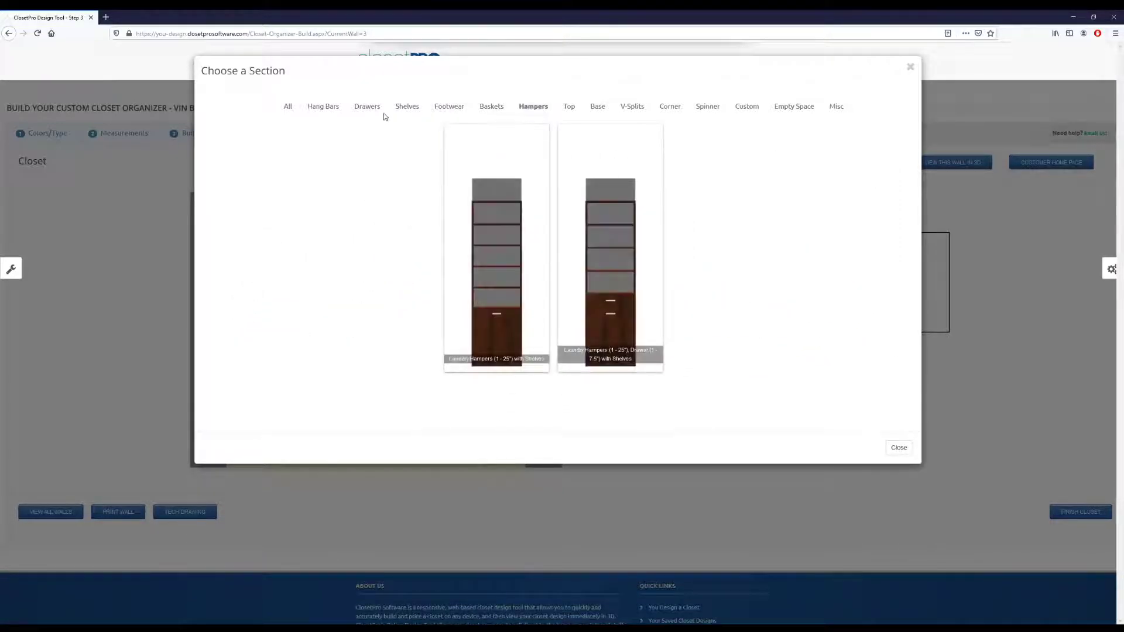
click(368, 107)
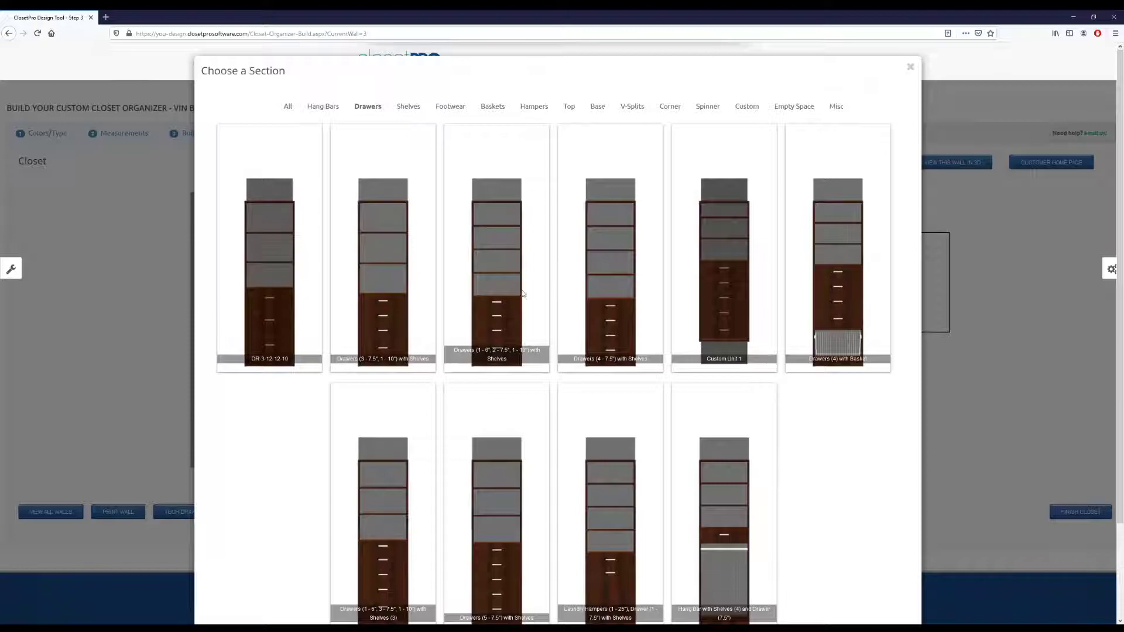
click(387, 303)
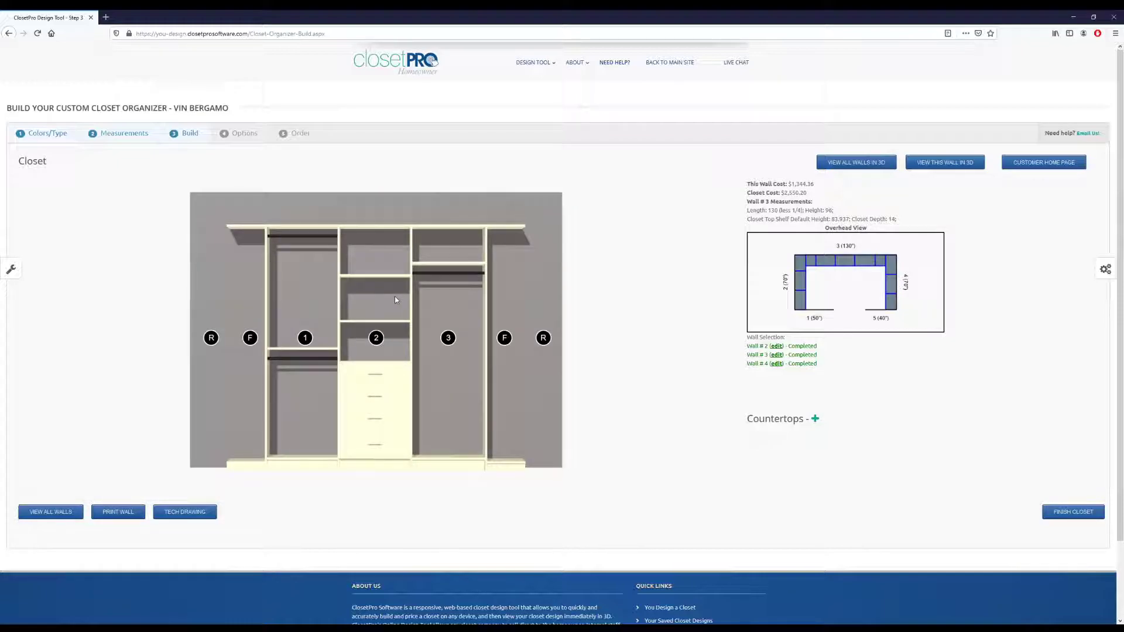
Copy the Hang Bar (Full) from section 3 and paste it into section 1.
click(448, 338)
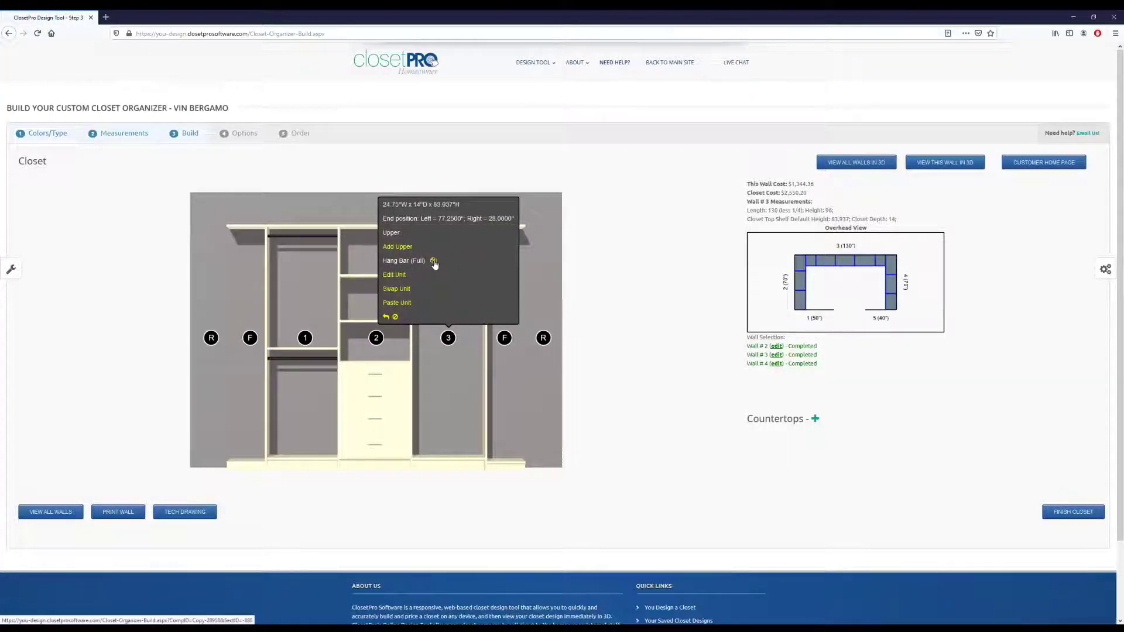
click(305, 338)
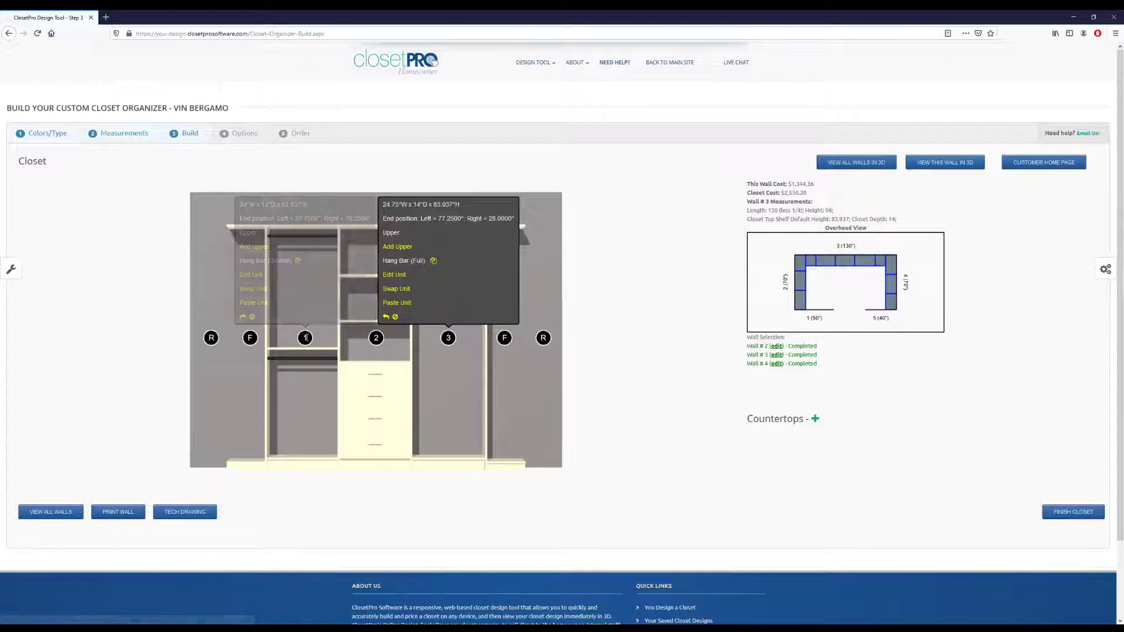
click(260, 303)
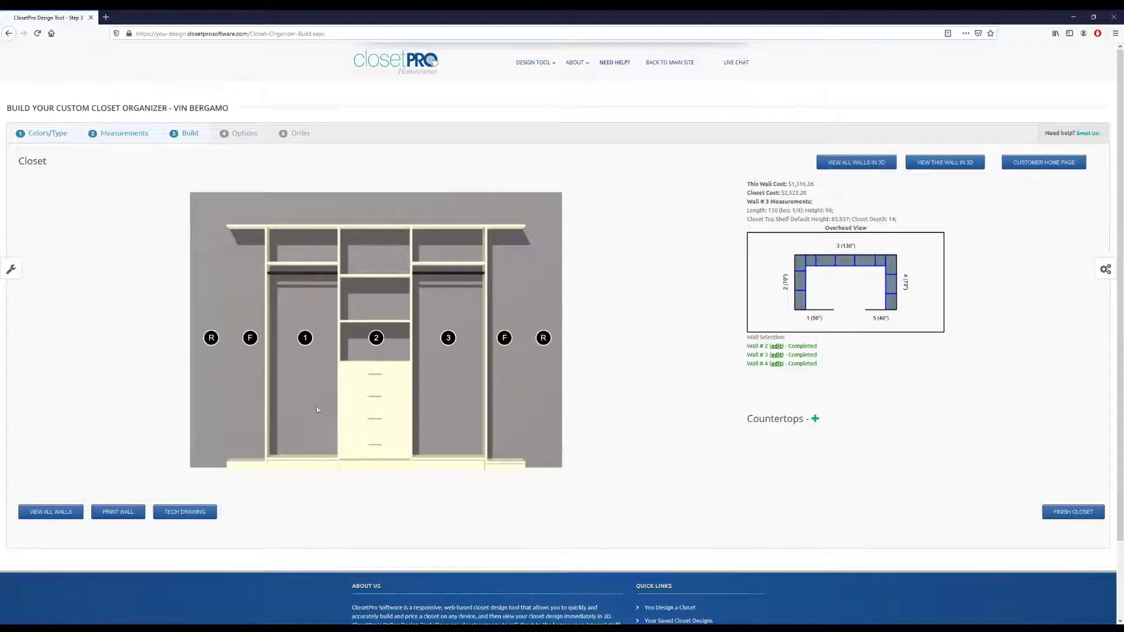
click(305, 339)
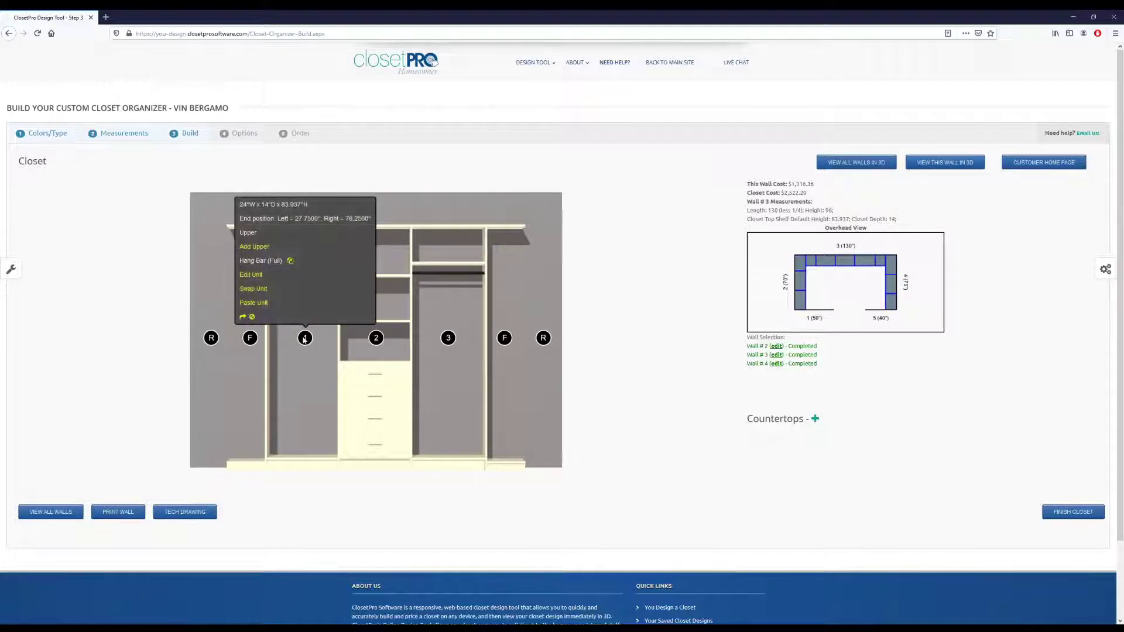
Widen wall 3's section 1 to 20 inches and reposition section 2's drawer unit.
click(261, 278)
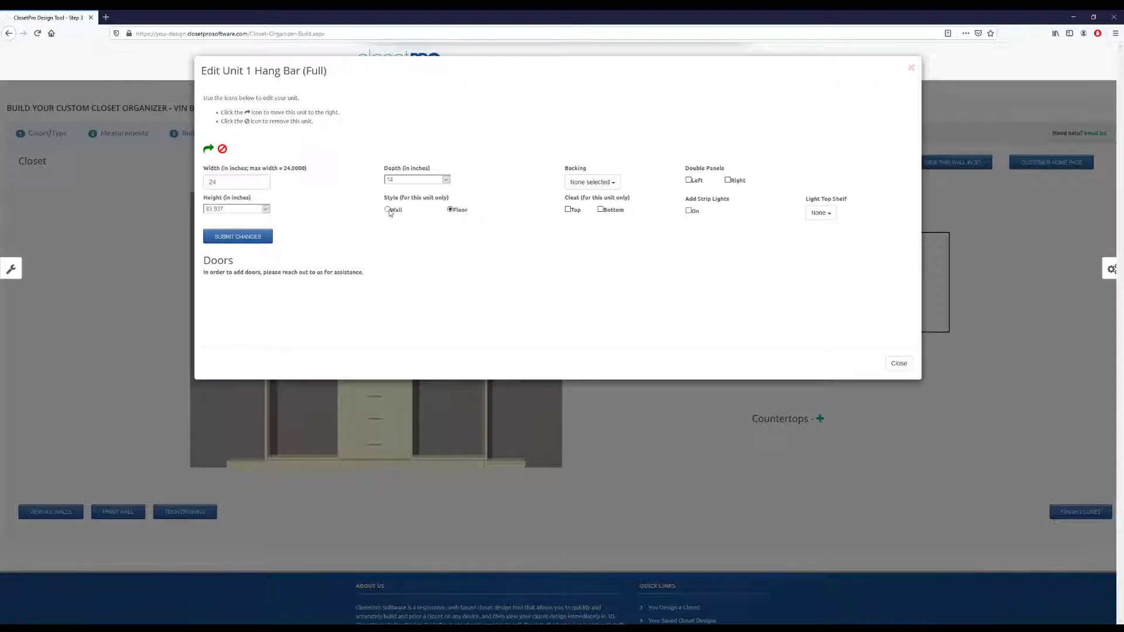
click(214, 182)
text(0)
click(242, 237)
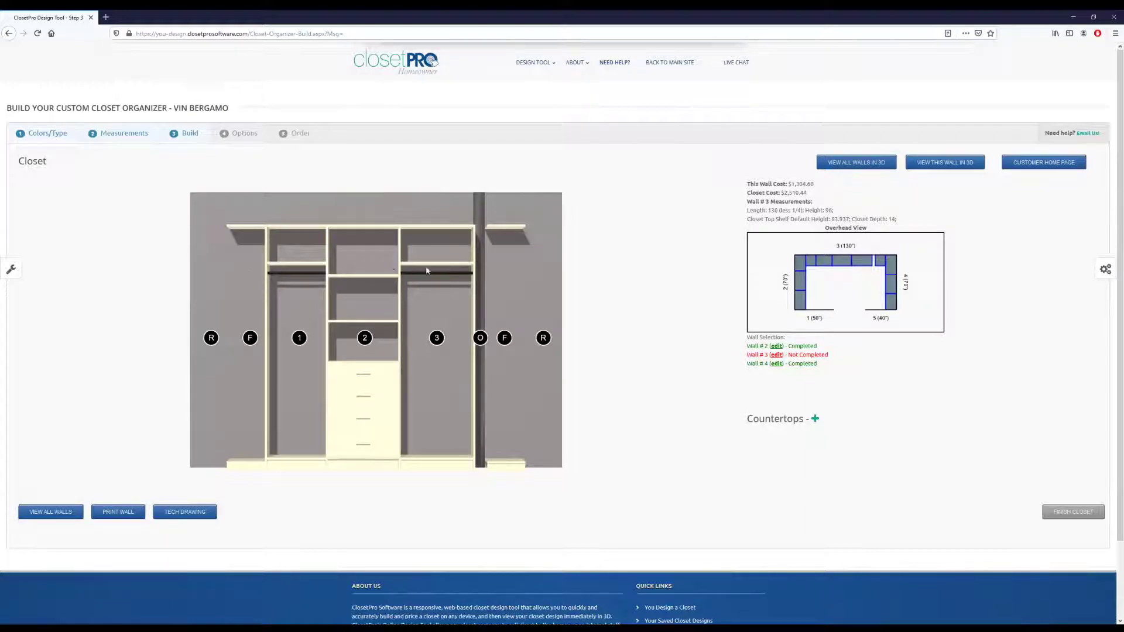
click(365, 338)
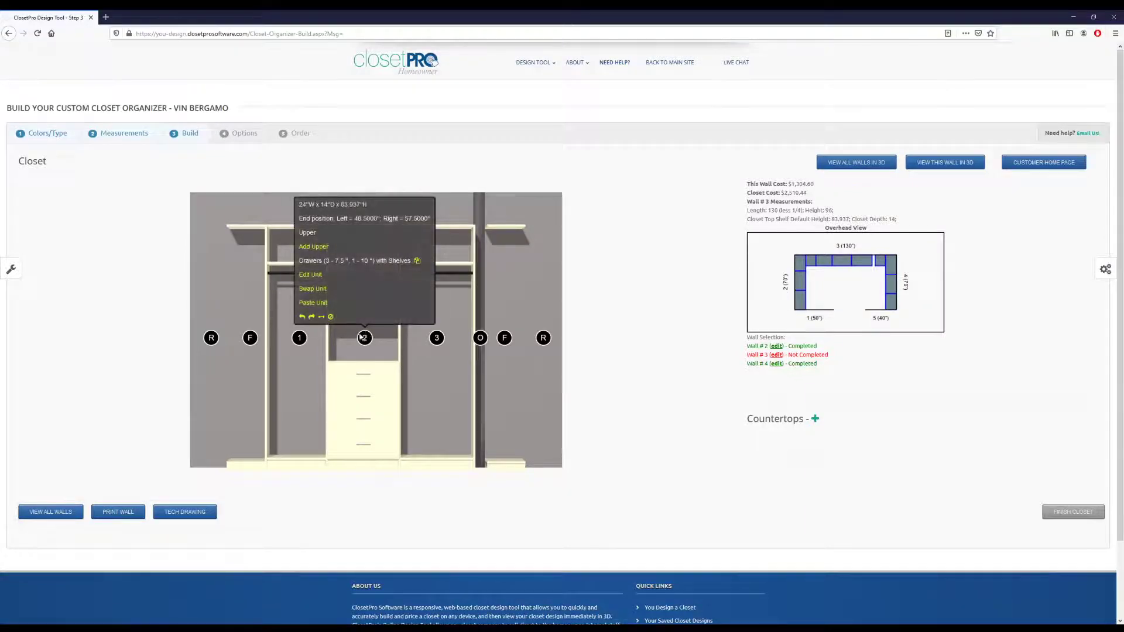
click(324, 319)
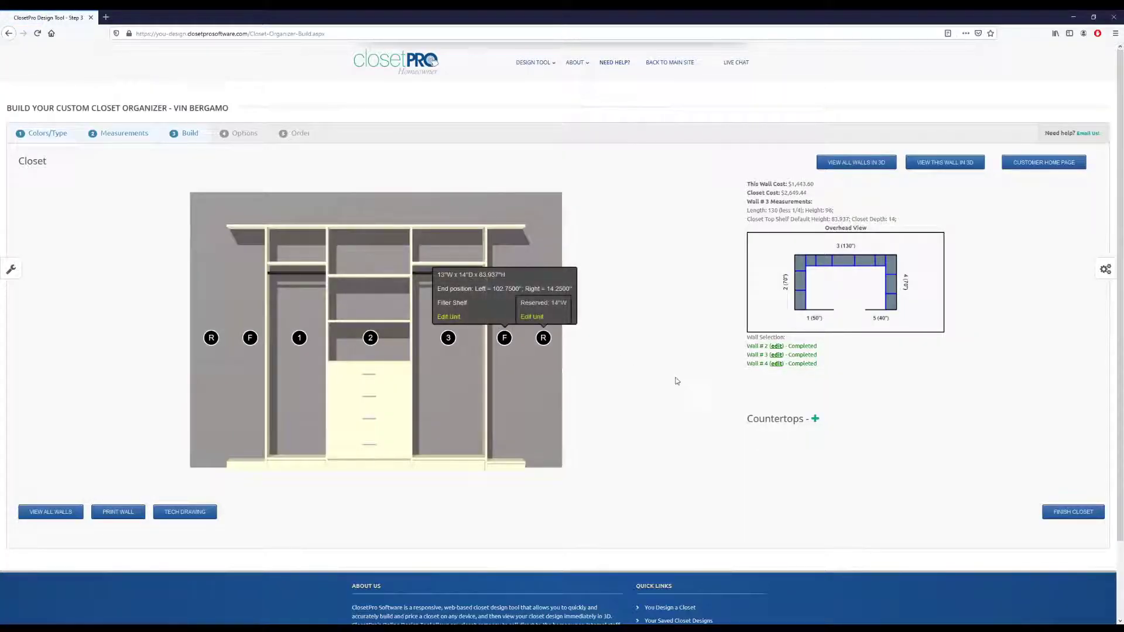
Show all closet walls and set the closet colour to Maple, after briefly trying White.
click(58, 515)
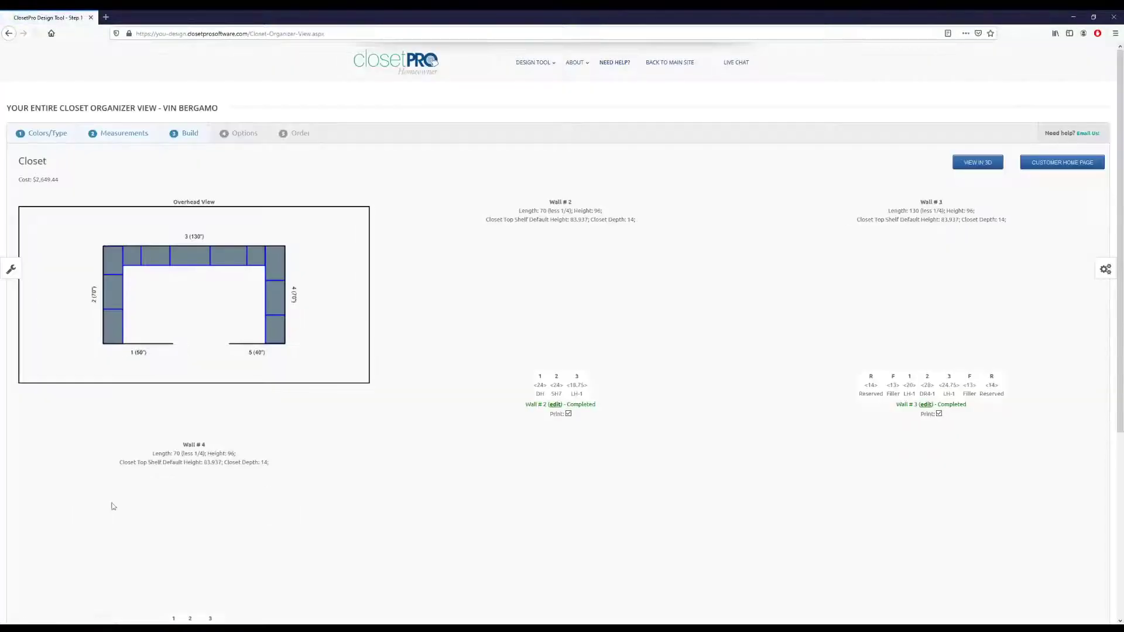
scroll(457, 454, down, 1)
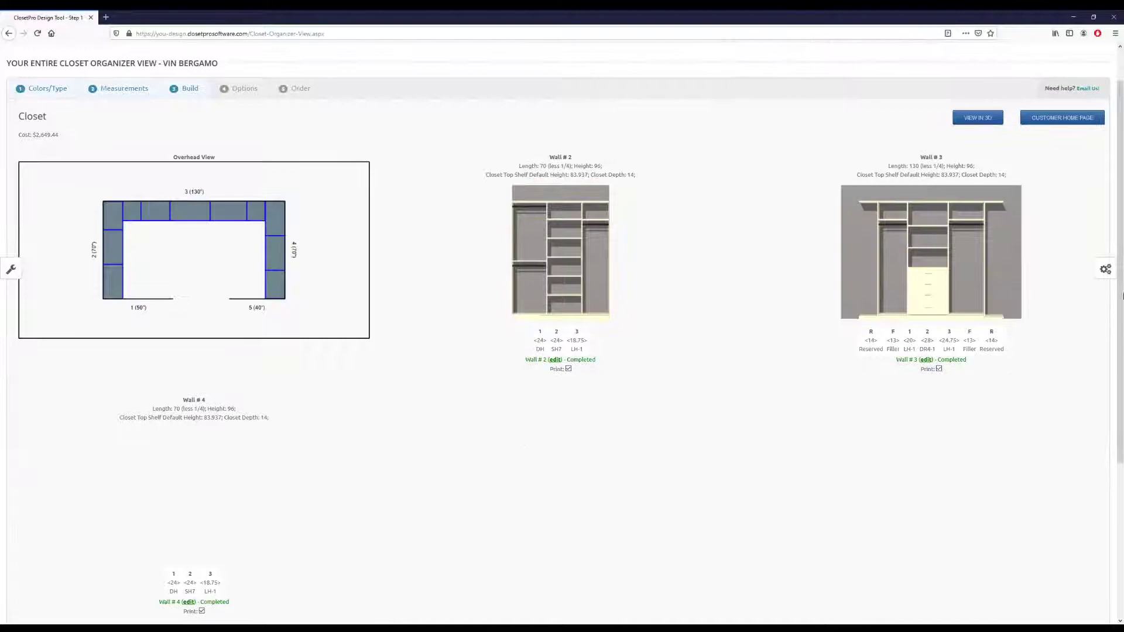
click(1112, 270)
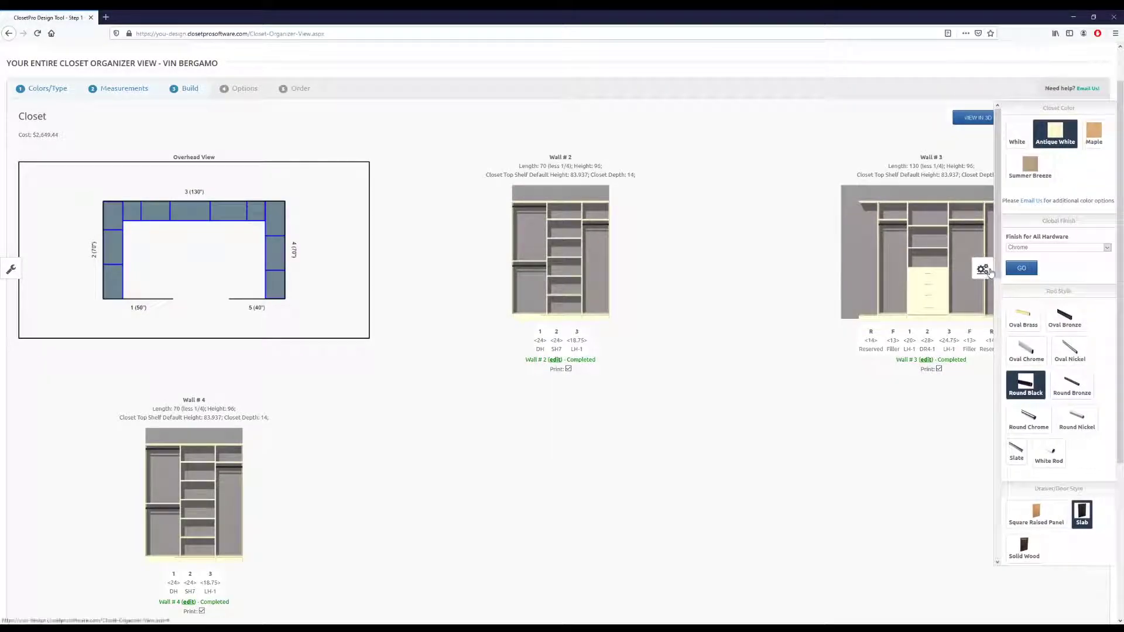
click(1017, 136)
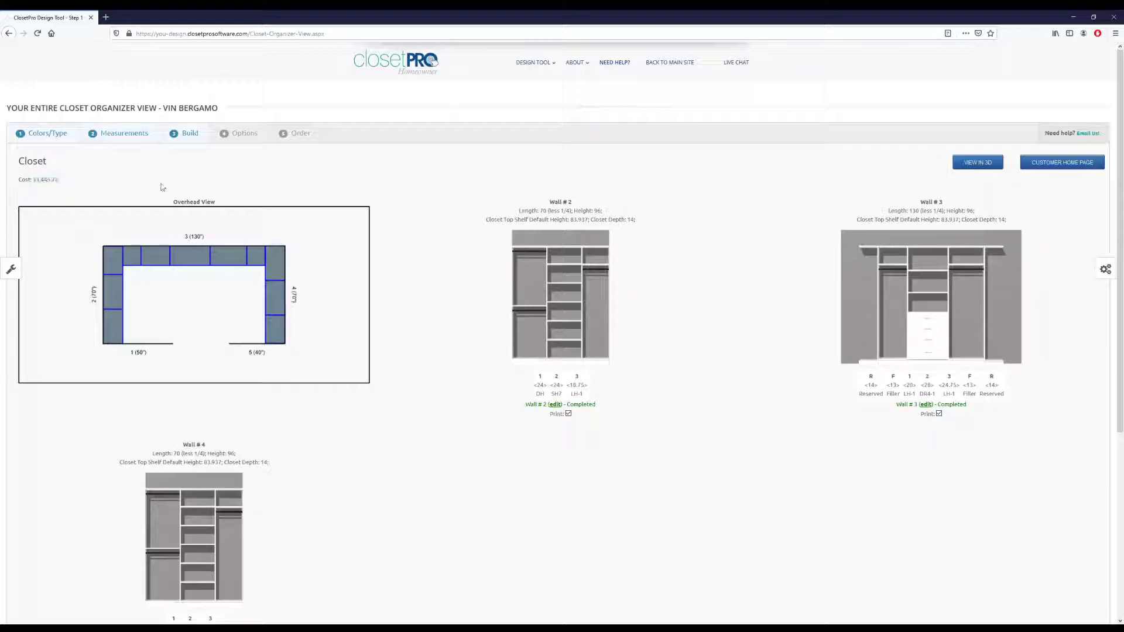
click(1106, 269)
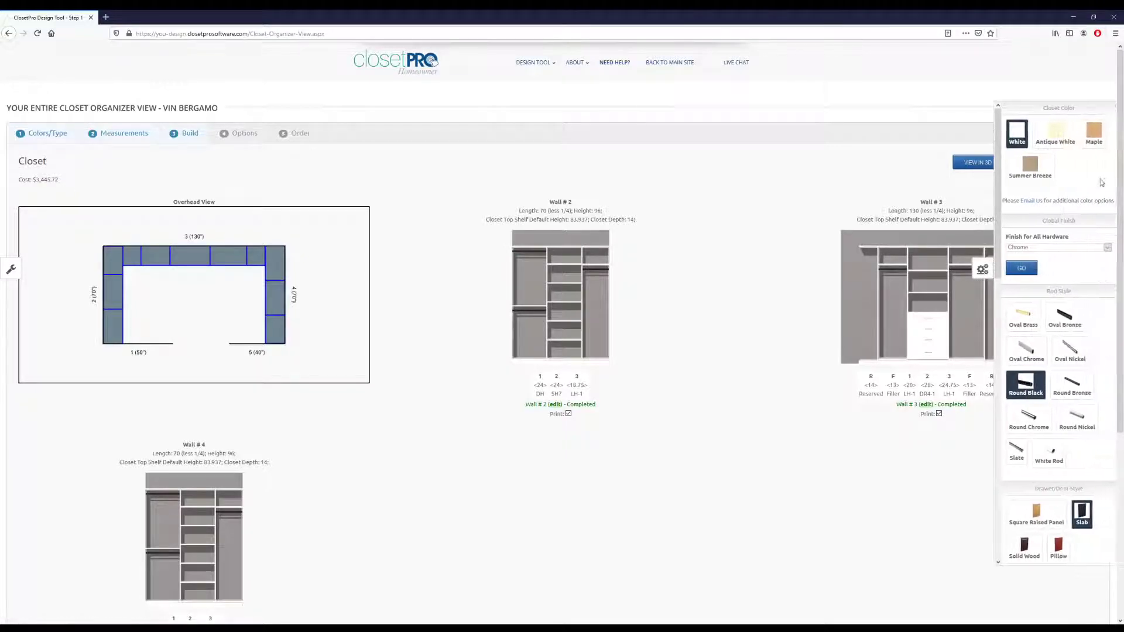
click(1094, 135)
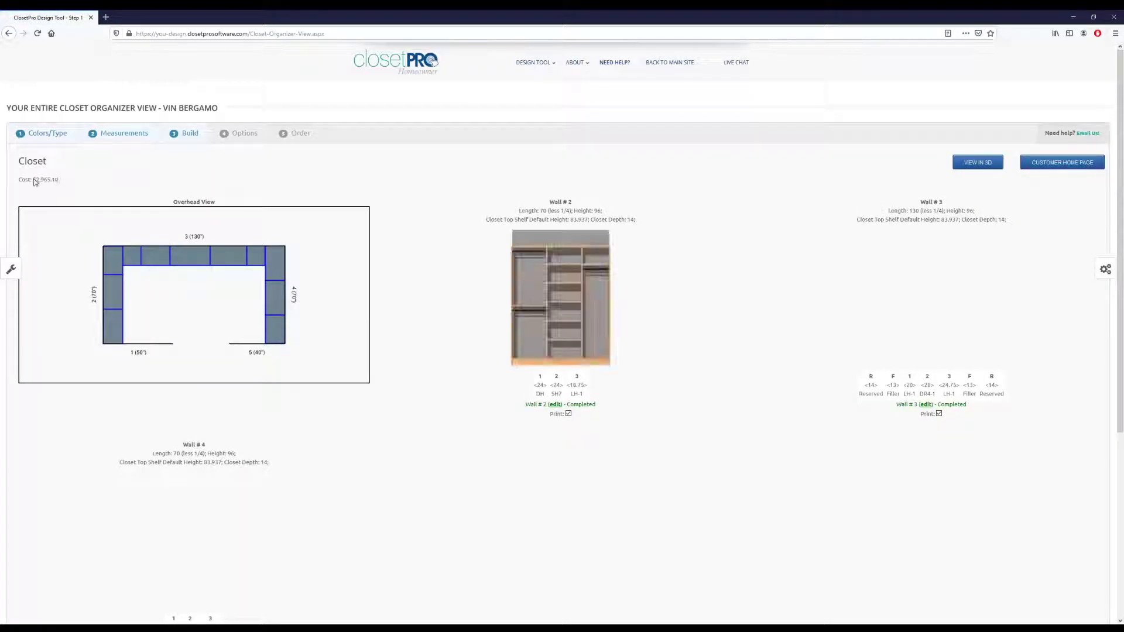
Set the finish for all hardware to Brass, apply it, and open wall 2 for editing.
click(1111, 275)
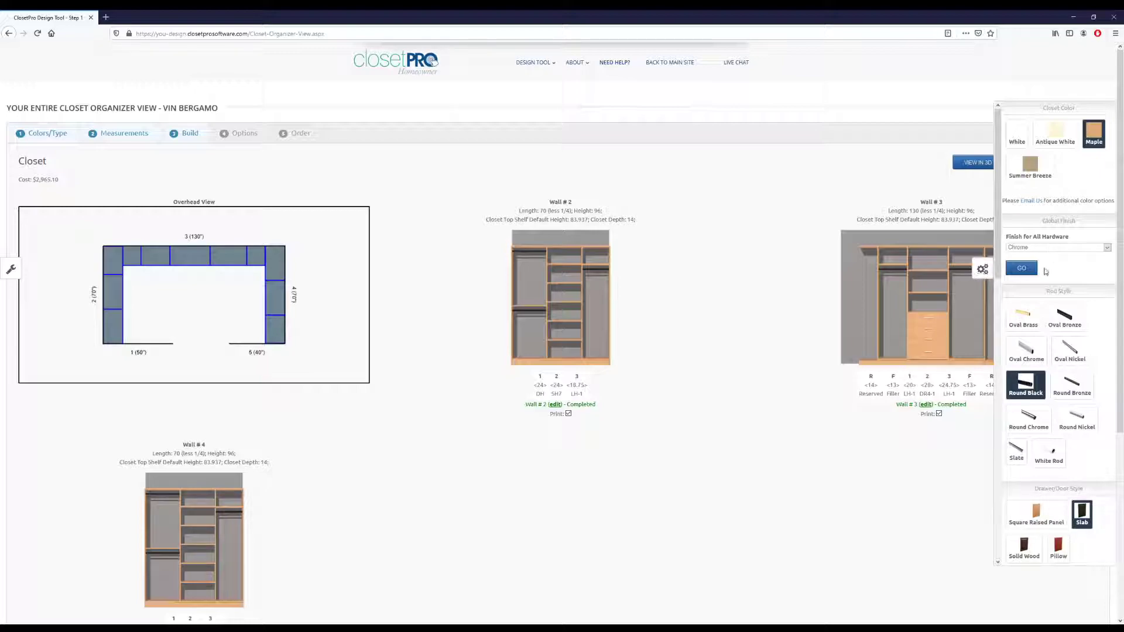
key(Up)
click(1022, 270)
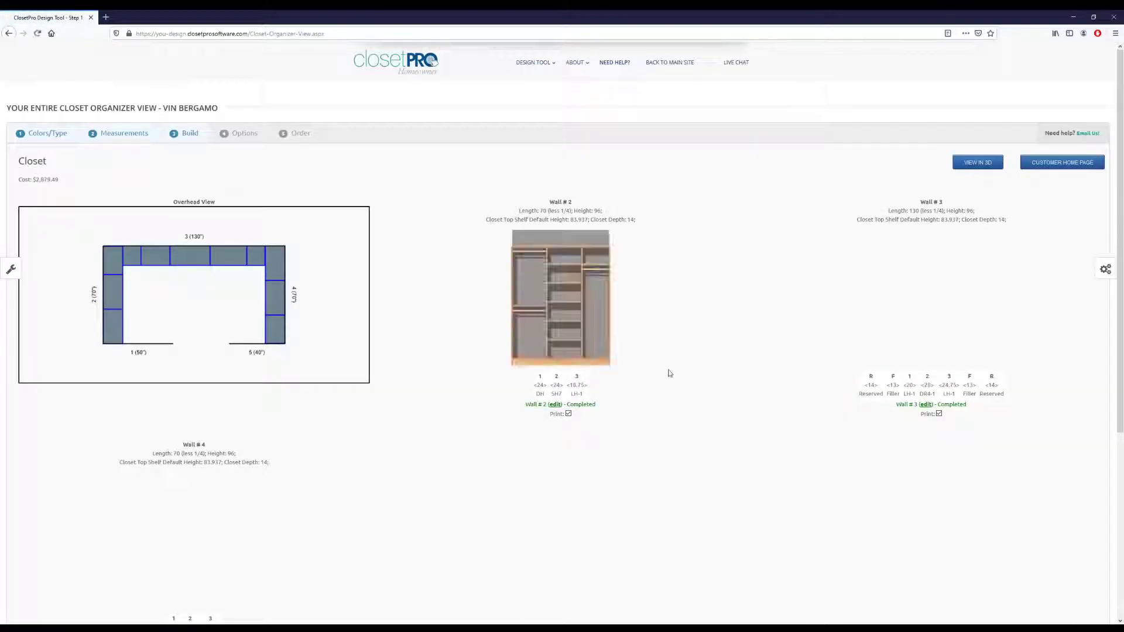
click(584, 406)
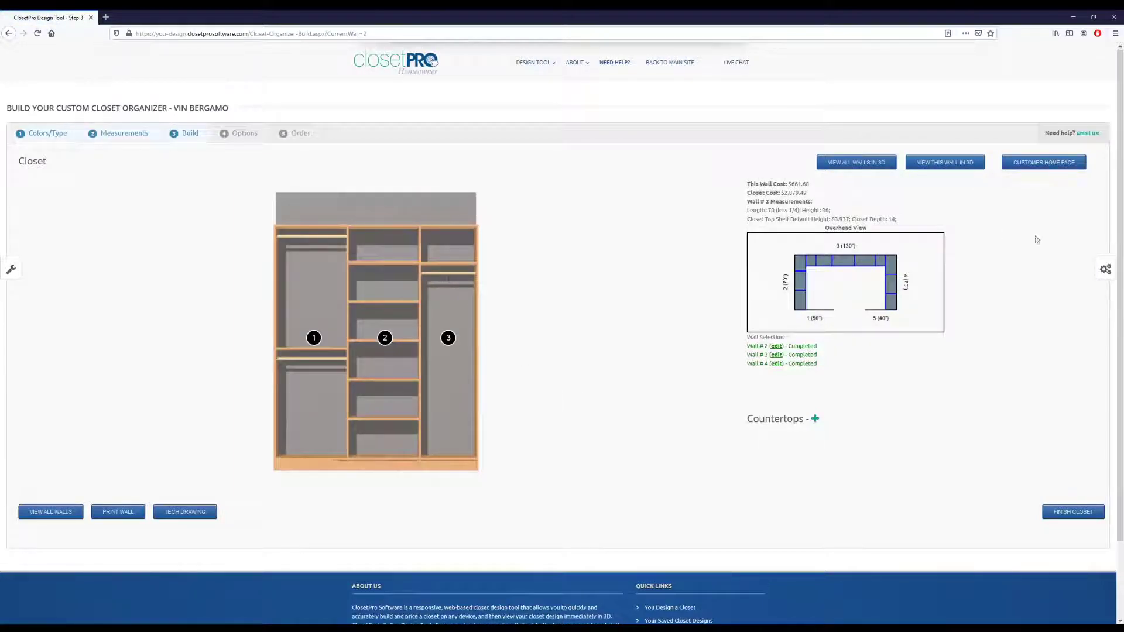
Check wall 2's style settings, then switch to editing wall 3.
click(1105, 269)
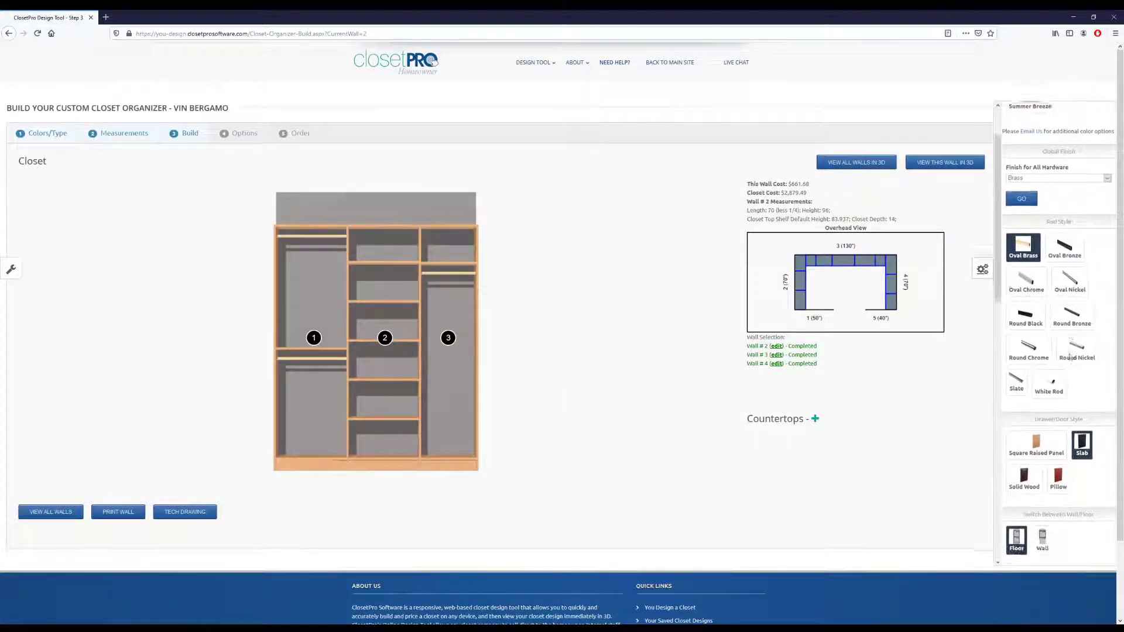
scroll(1069, 355, down, 1)
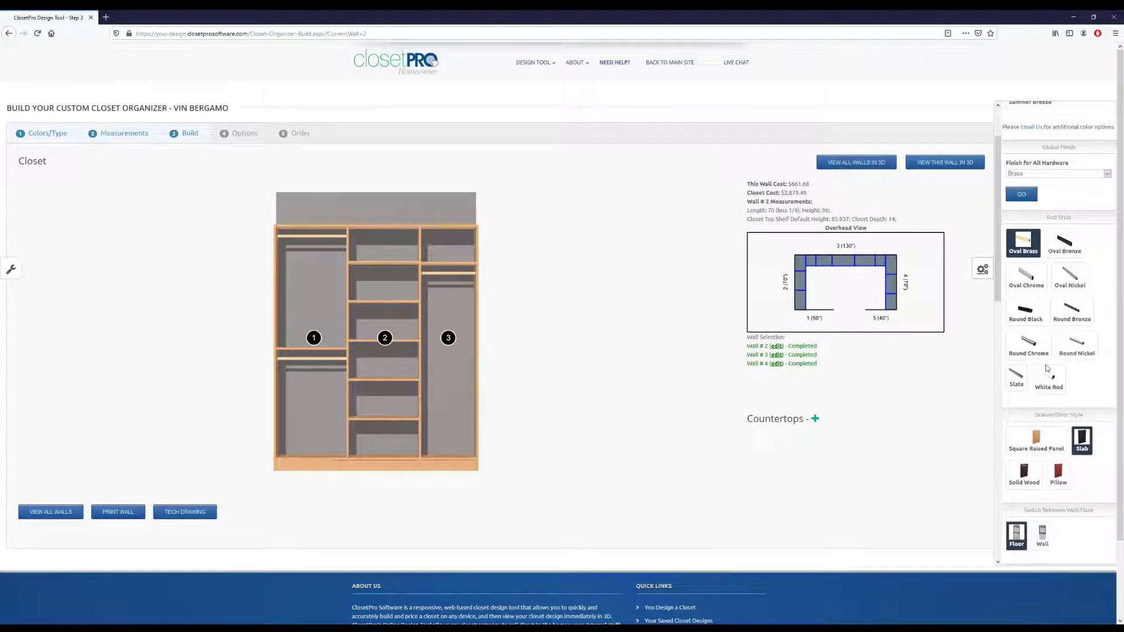
scroll(1054, 398, down, 2)
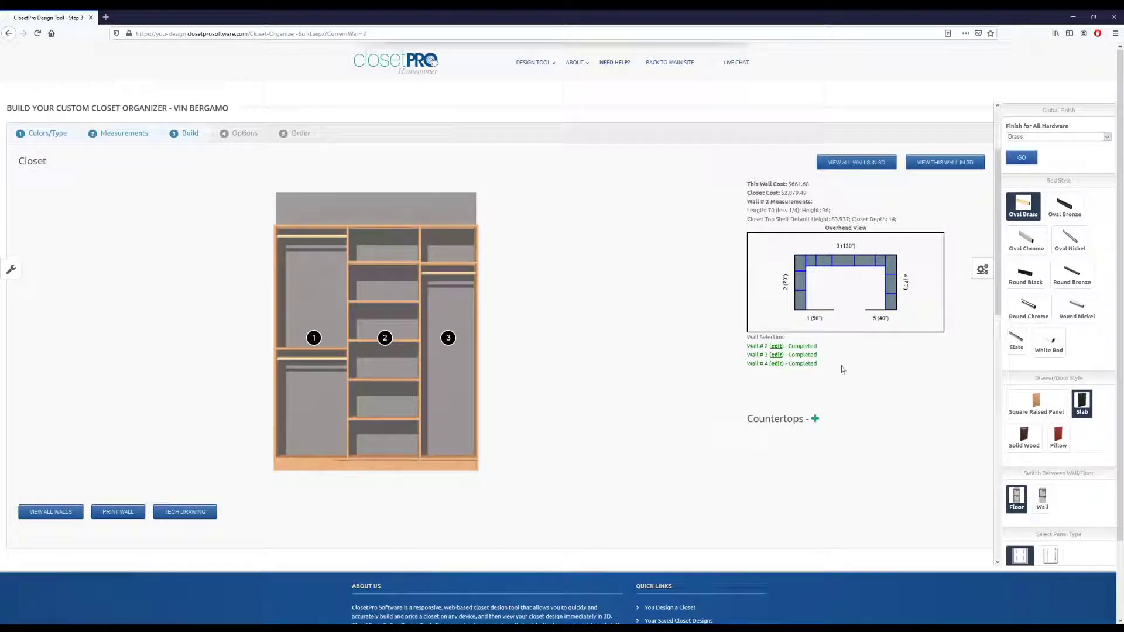
click(801, 357)
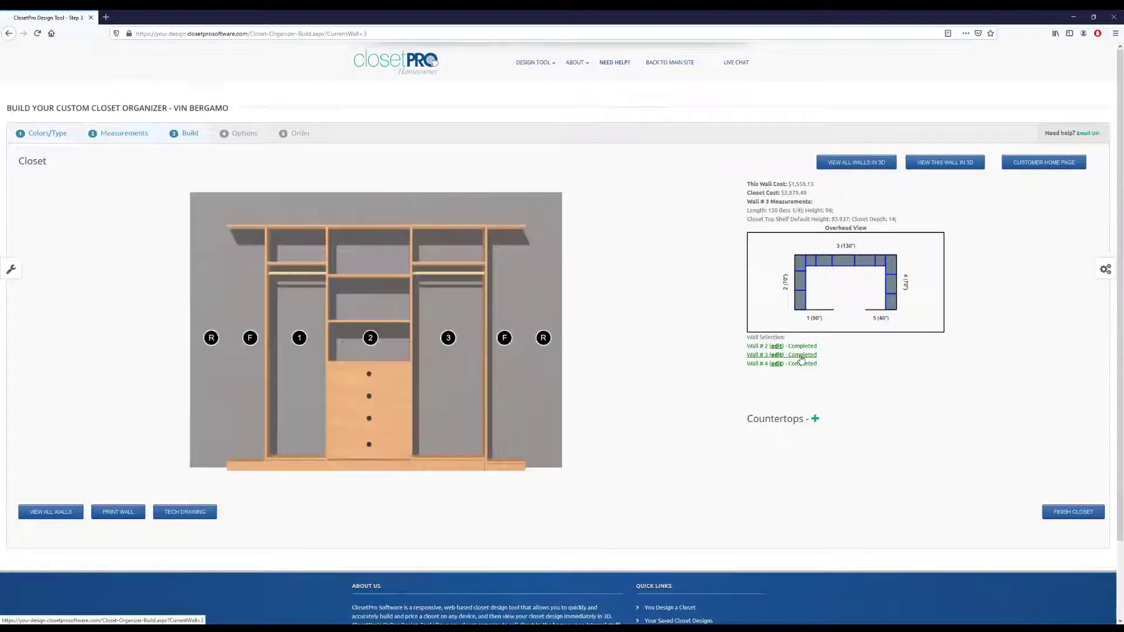
Set wall 3's Drawer/Door Style to Square Raised Panel.
click(1105, 270)
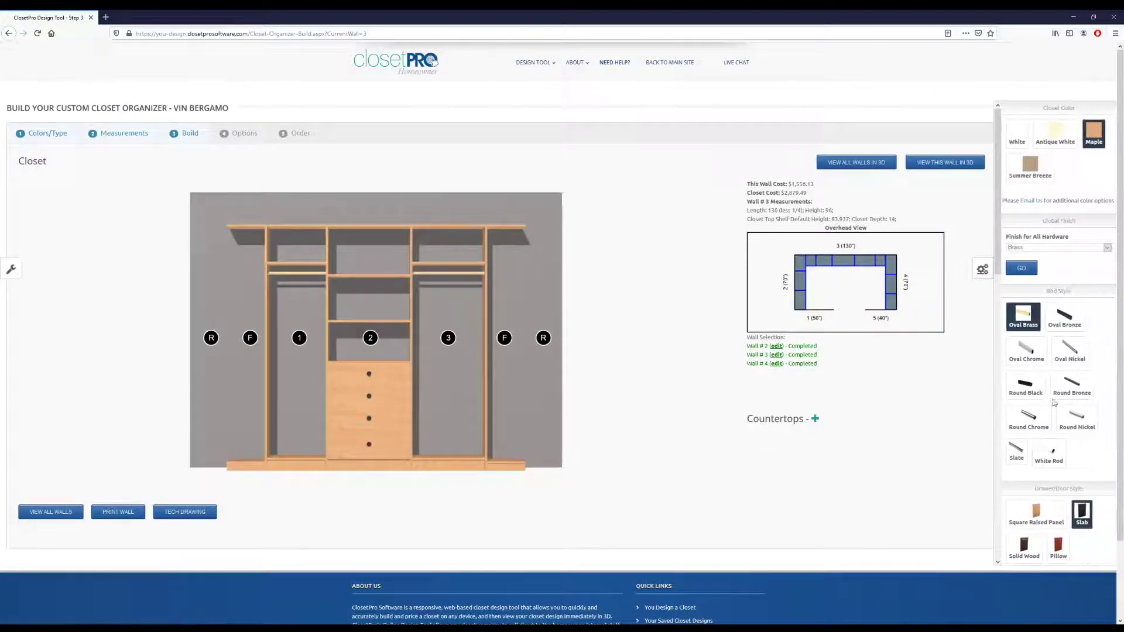
scroll(1039, 374, down, 3)
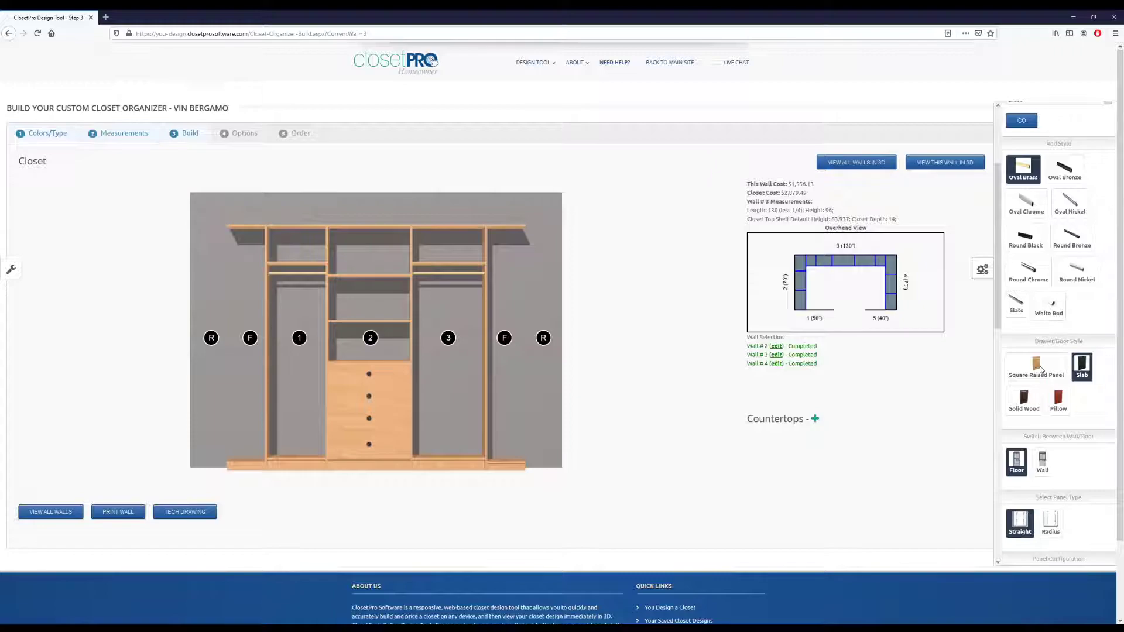
click(1039, 369)
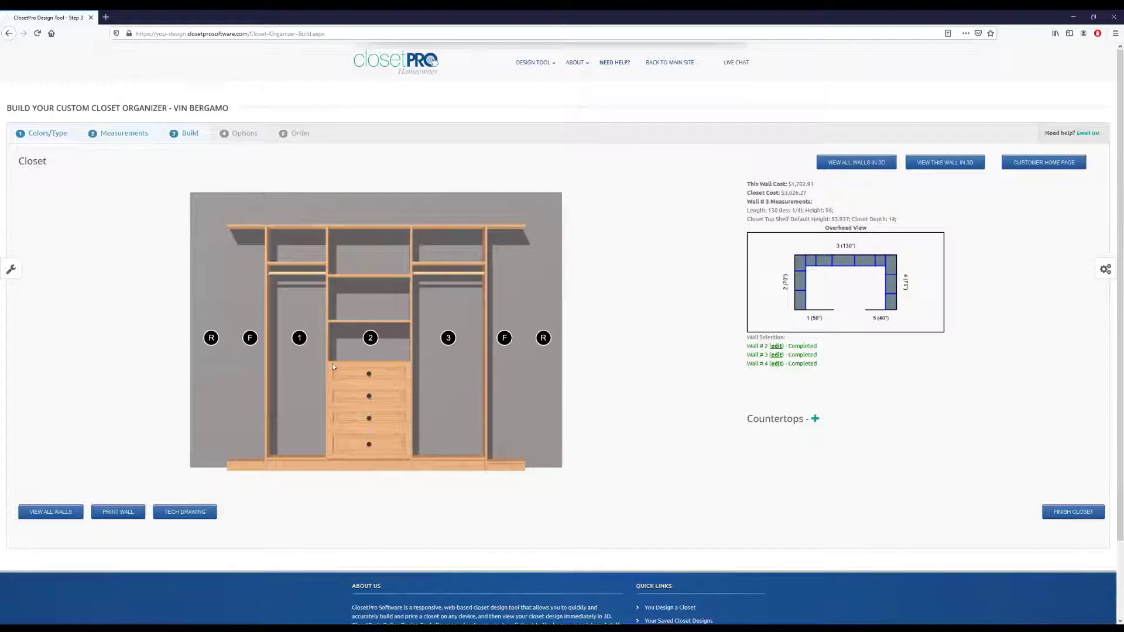
click(1105, 269)
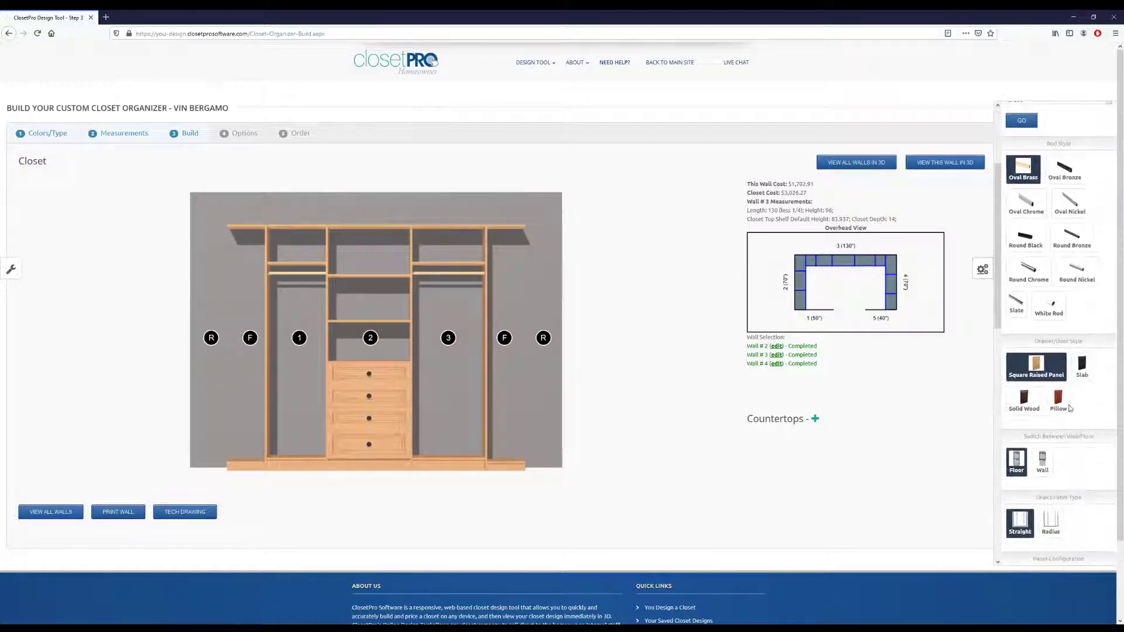
scroll(1075, 408, down, 5)
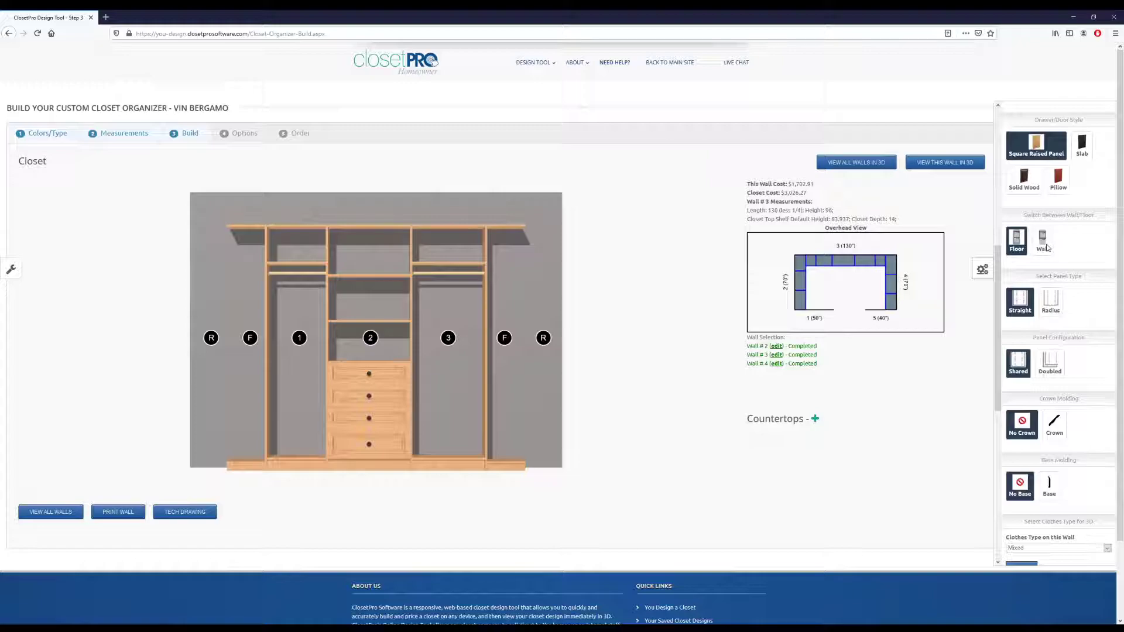
Switch wall 3 from floor-standing to Wall mounting.
click(1044, 244)
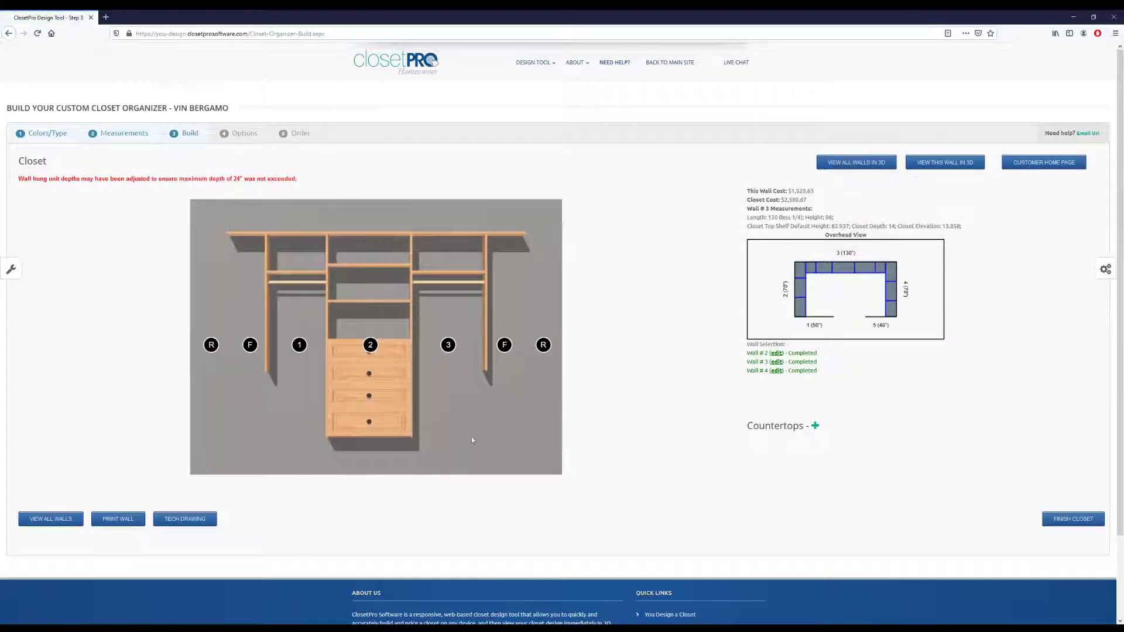
click(1105, 269)
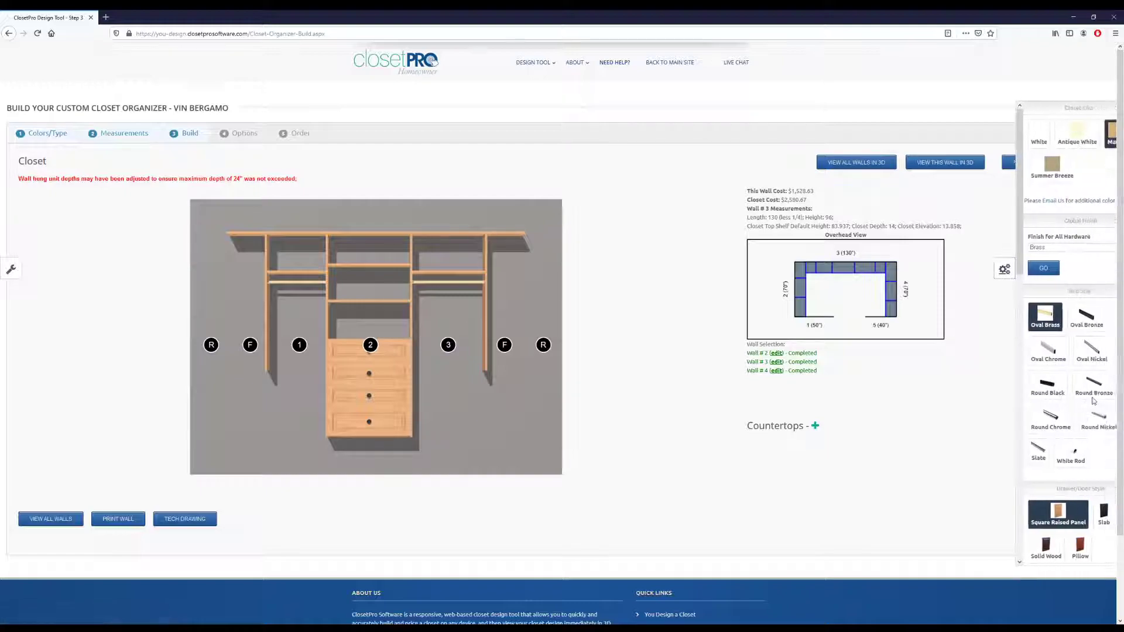
scroll(1093, 401, down, 6)
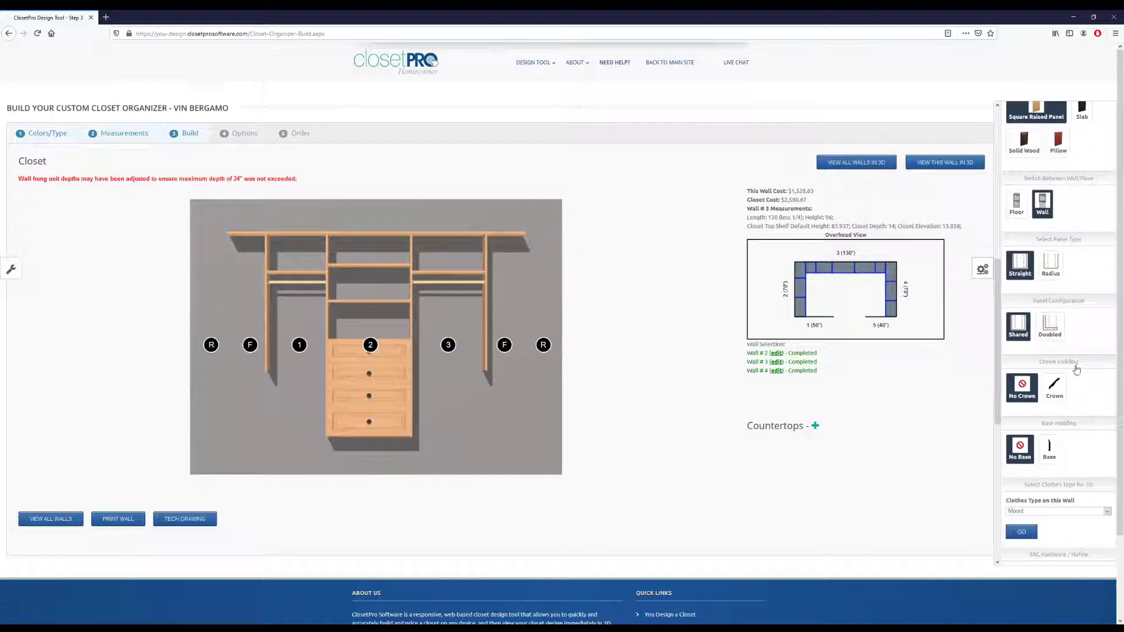
scroll(1069, 395, down, 2)
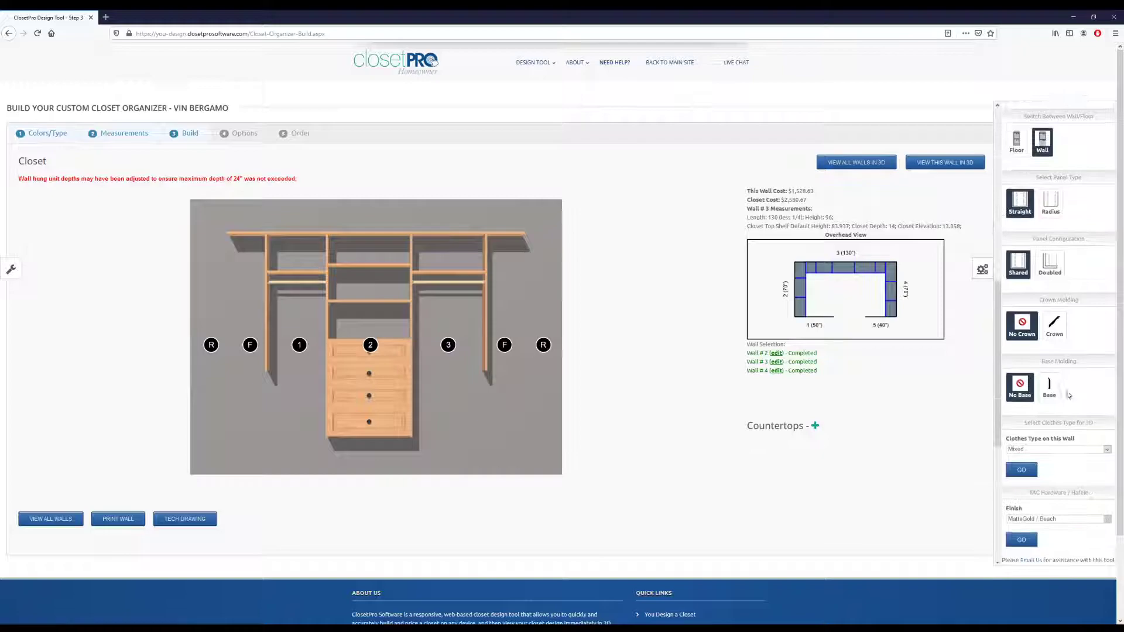
scroll(1068, 396, down, 1)
Review the remaining style options and close the settings panel.
scroll(1069, 327, down, 2)
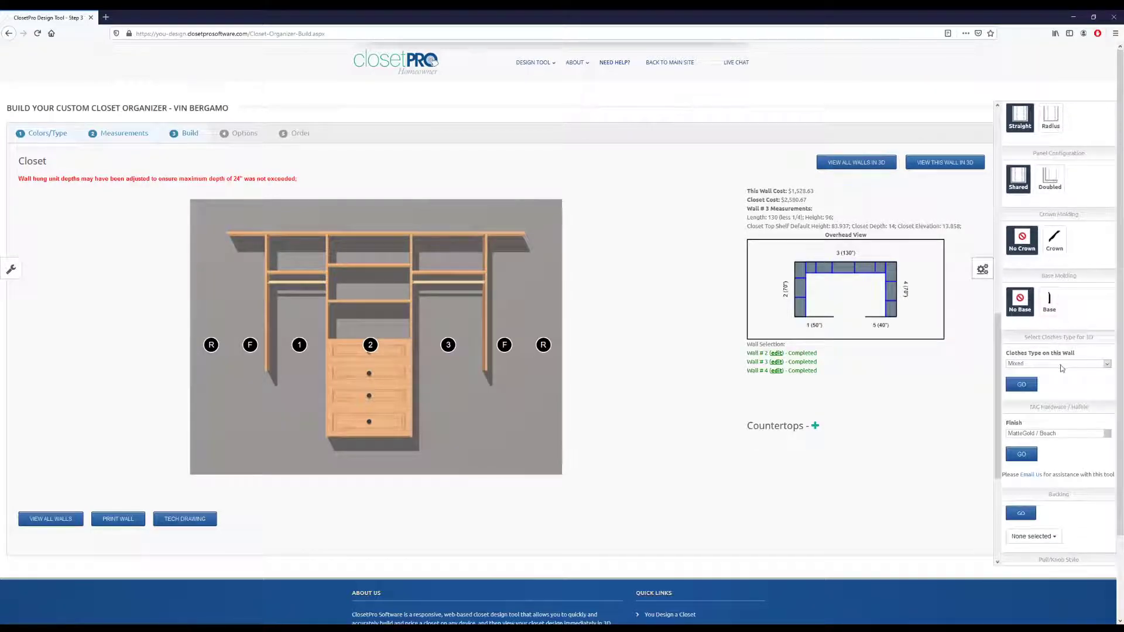
scroll(1061, 368, down, 2)
scroll(1082, 357, down, 2)
scroll(1079, 383, down, 1)
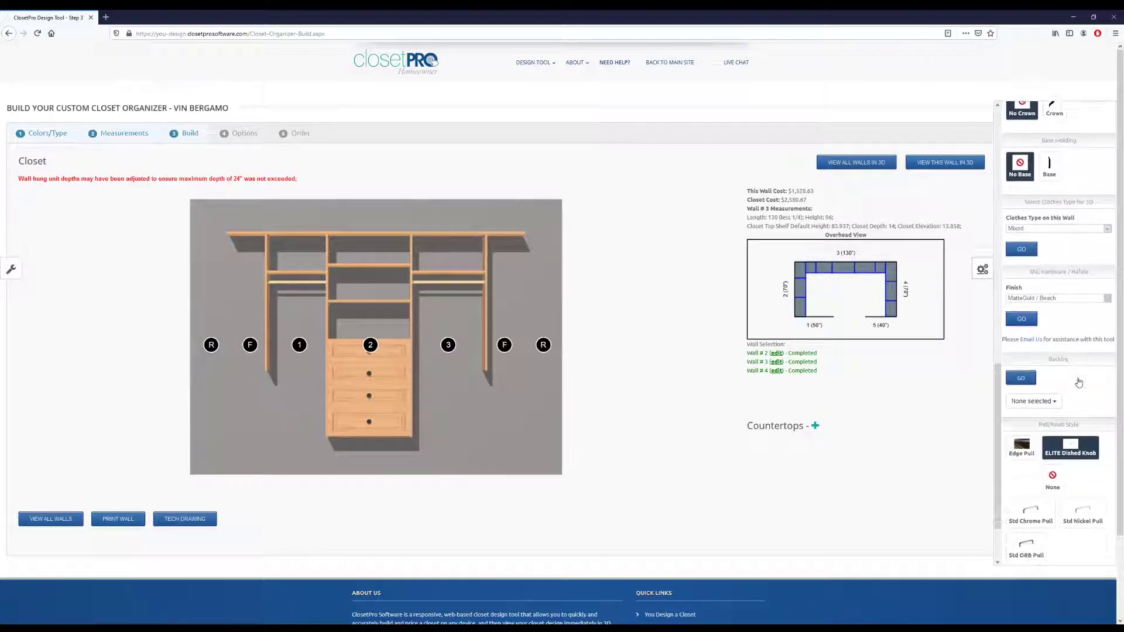
scroll(1087, 353, down, 2)
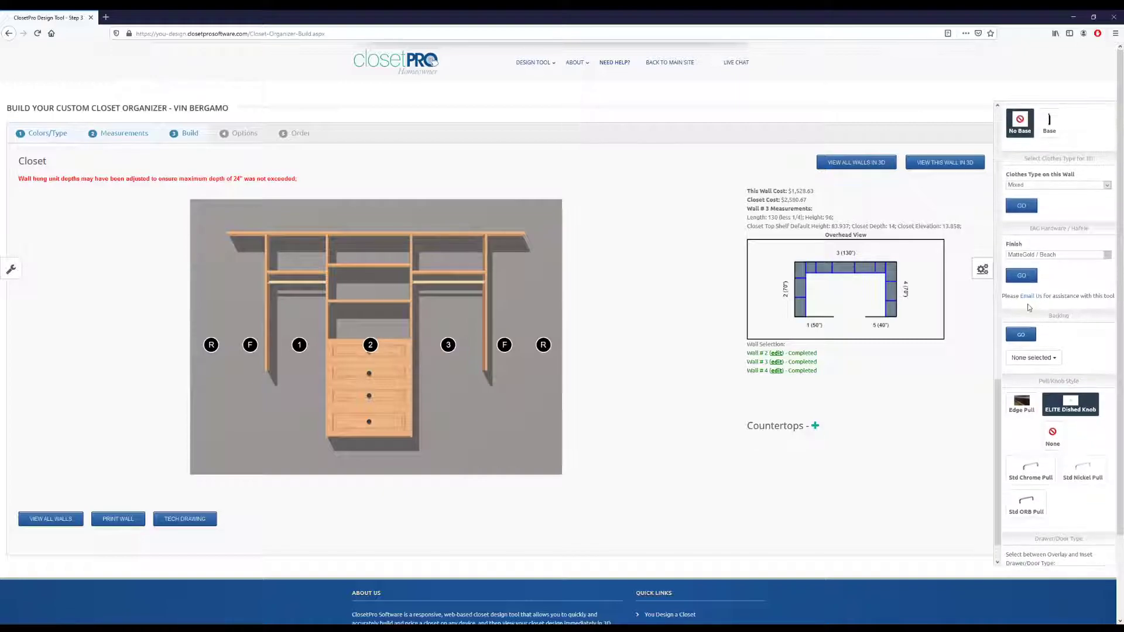
drag(1003, 297, 1098, 302)
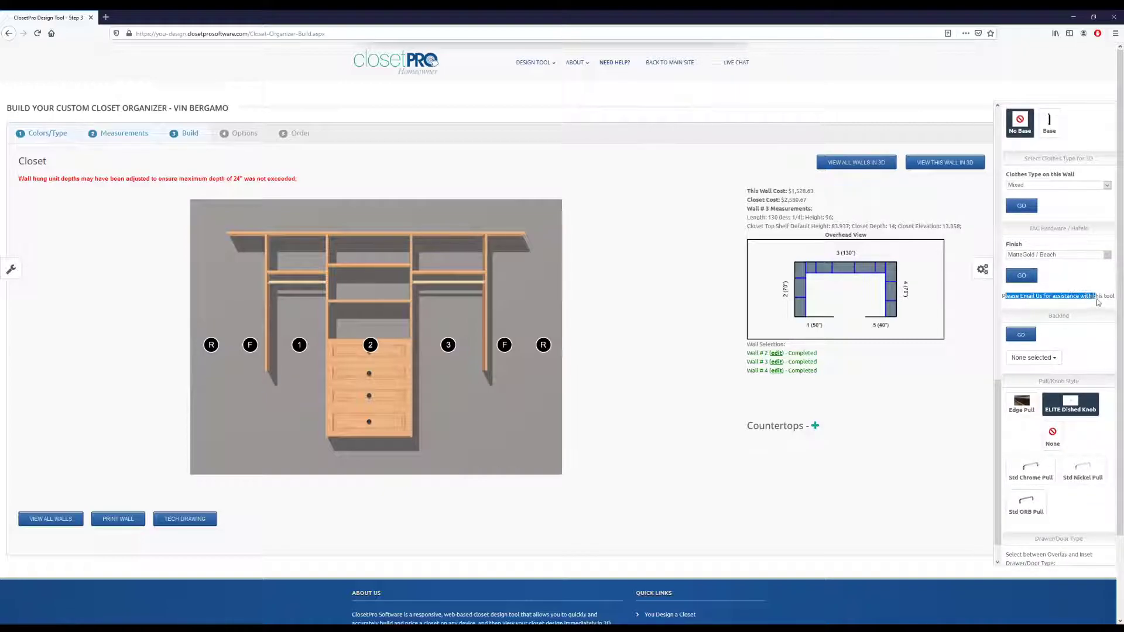
click(1097, 301)
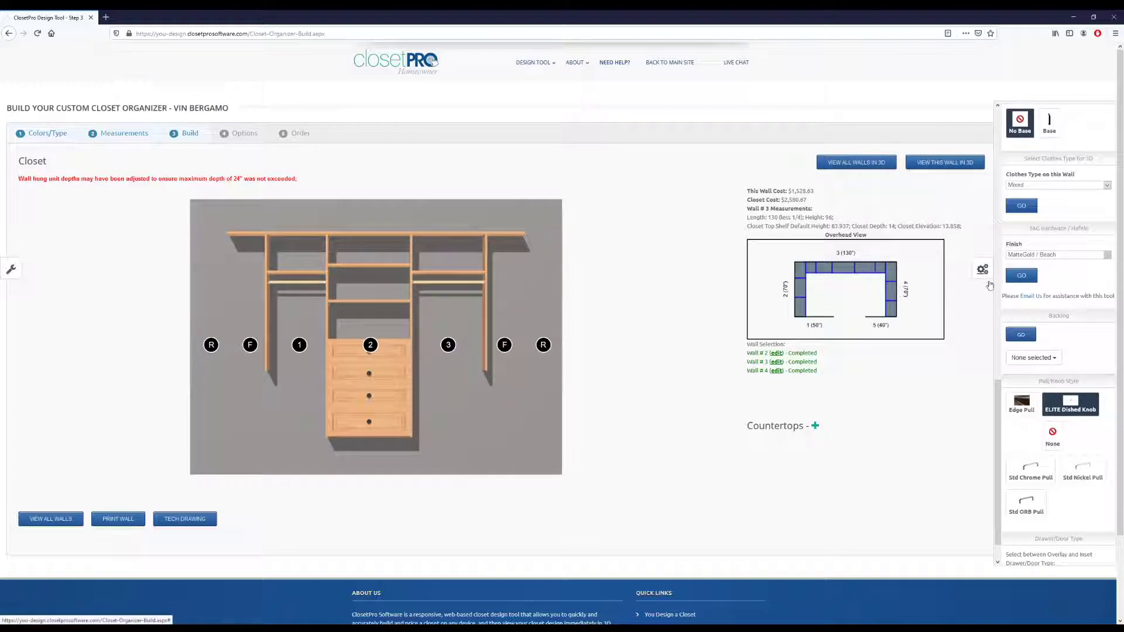
click(982, 271)
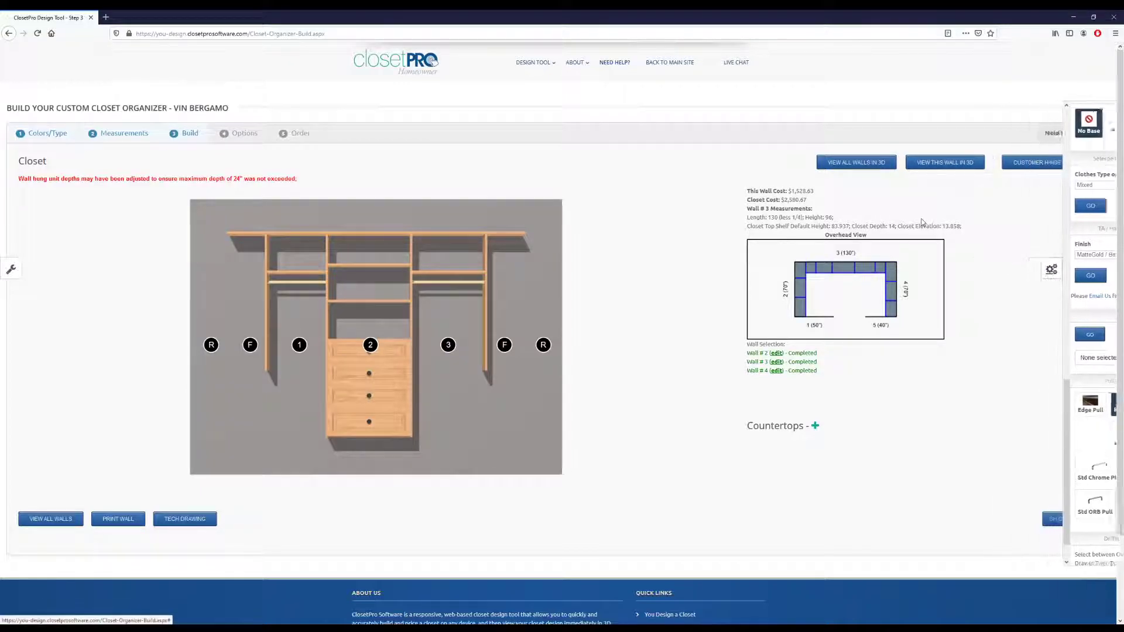
click(615, 64)
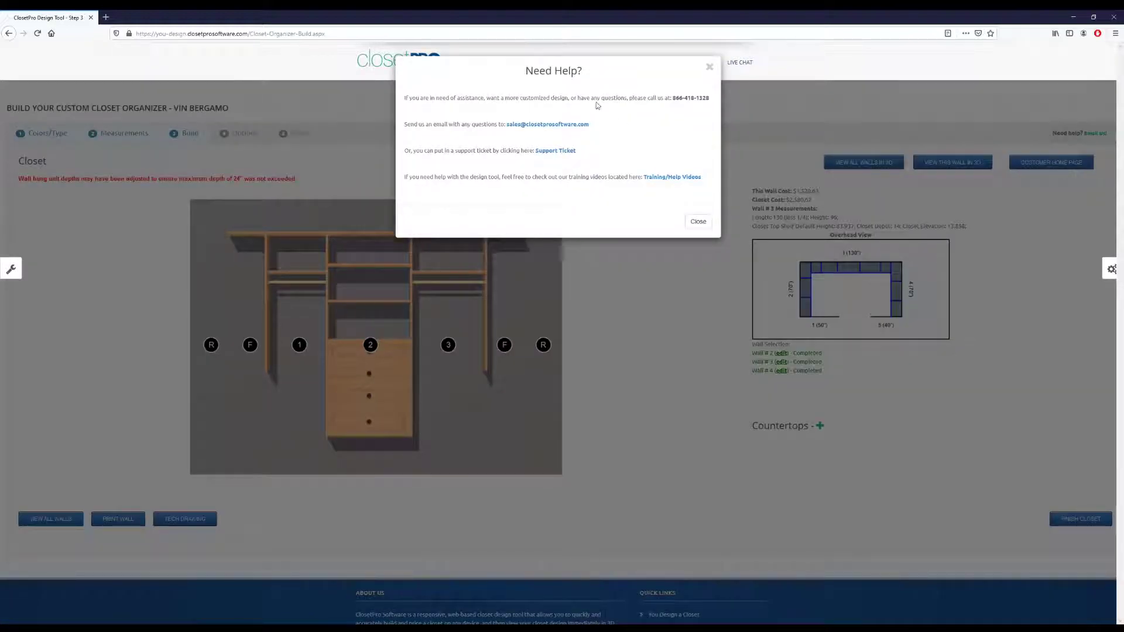
drag(671, 98, 704, 99)
click(660, 95)
drag(592, 125, 504, 123)
click(505, 124)
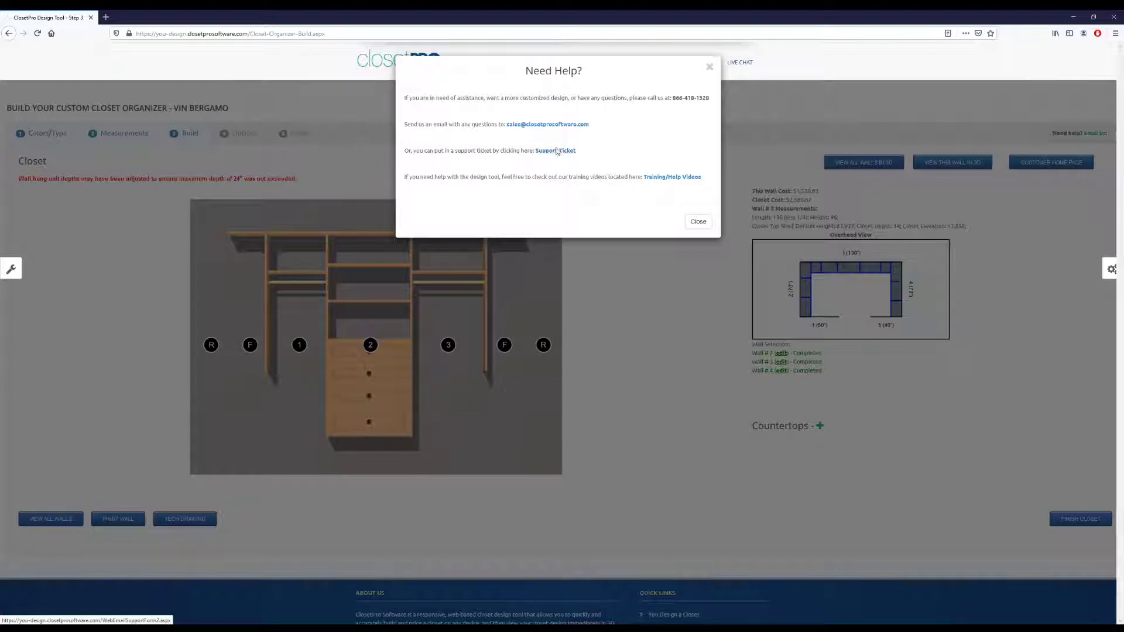
click(679, 182)
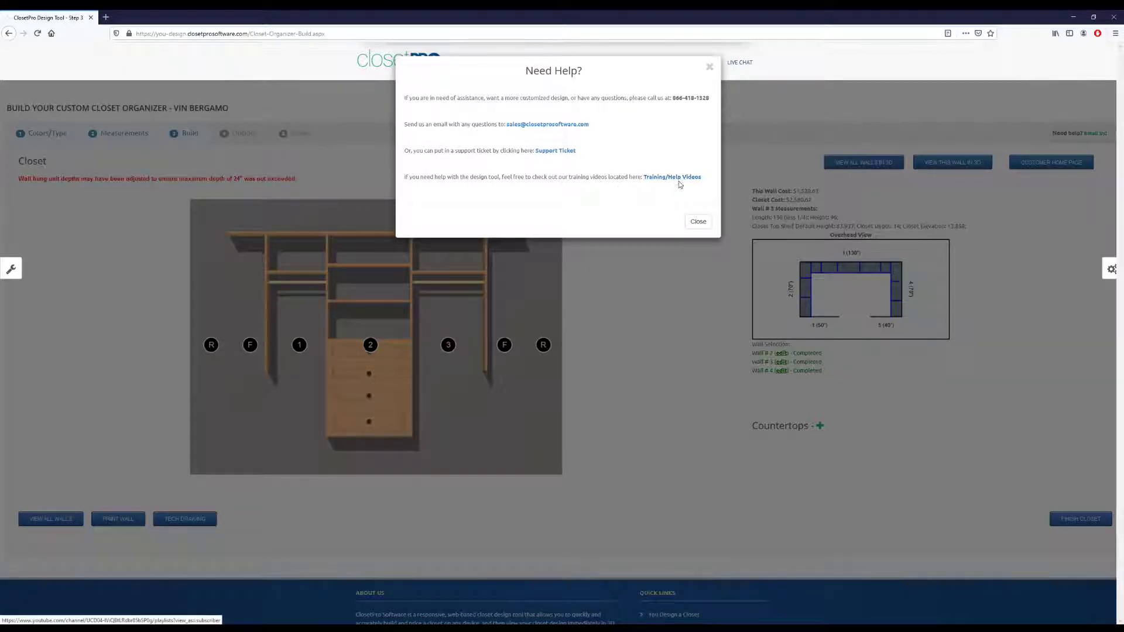
click(704, 227)
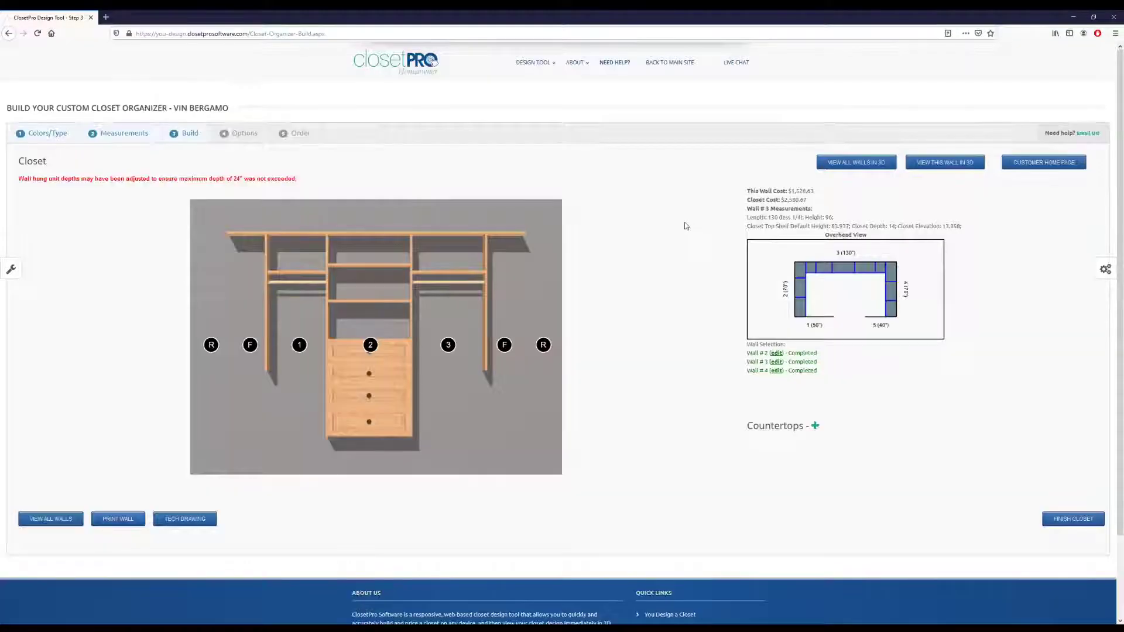
Render the entire walk-in closet room in 3D.
mouse_move(347, 395)
click(848, 166)
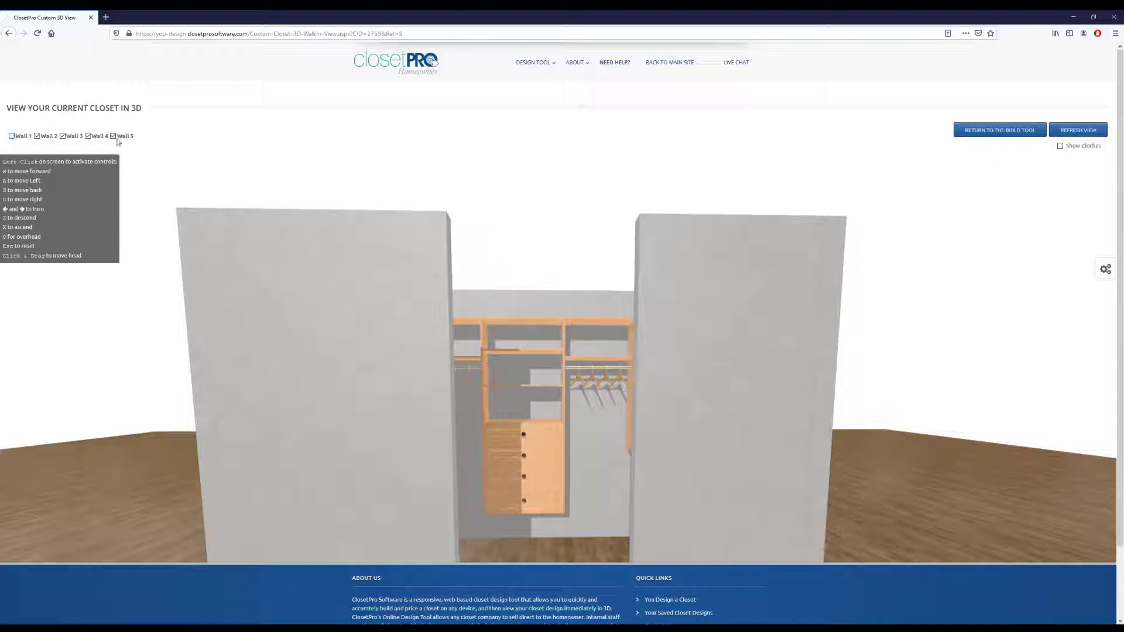
click(1071, 134)
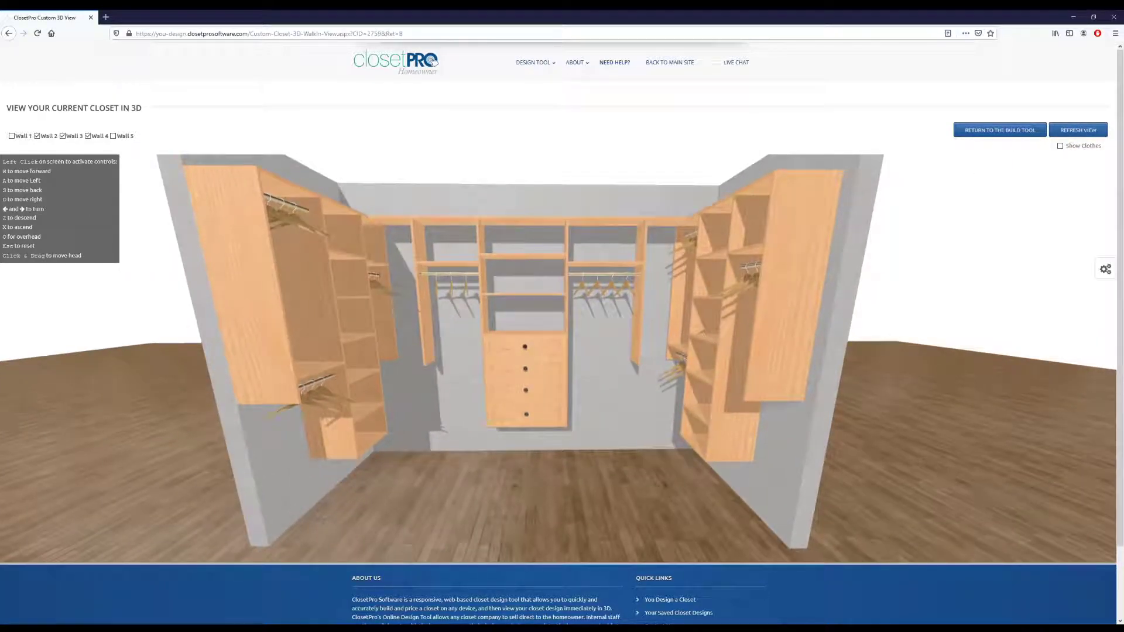
drag(4, 171, 23, 209)
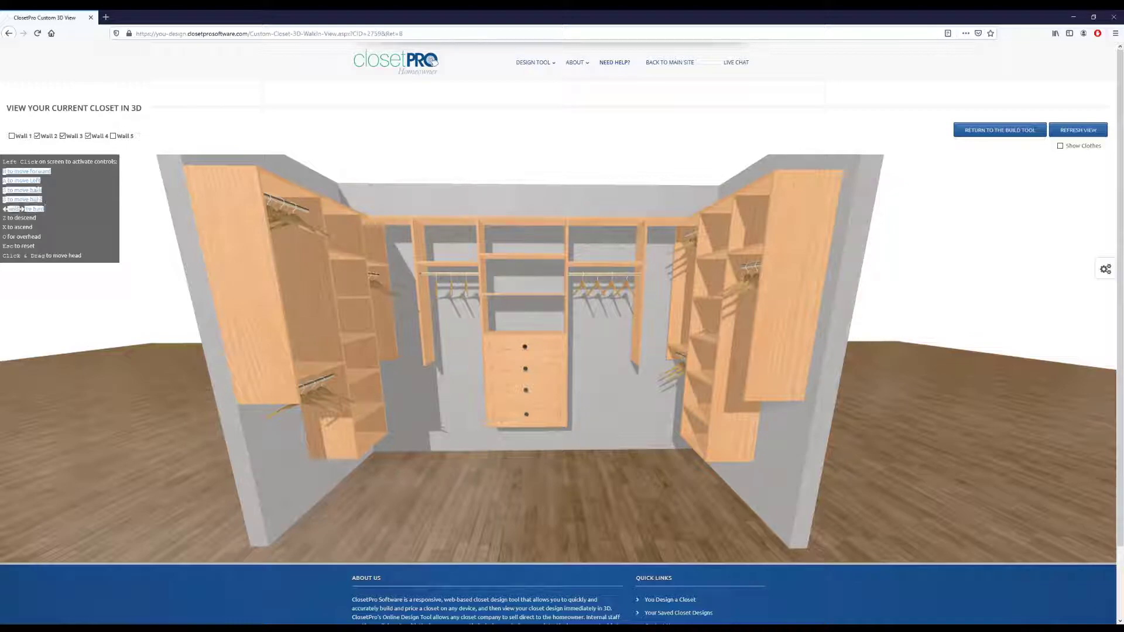
click(45, 220)
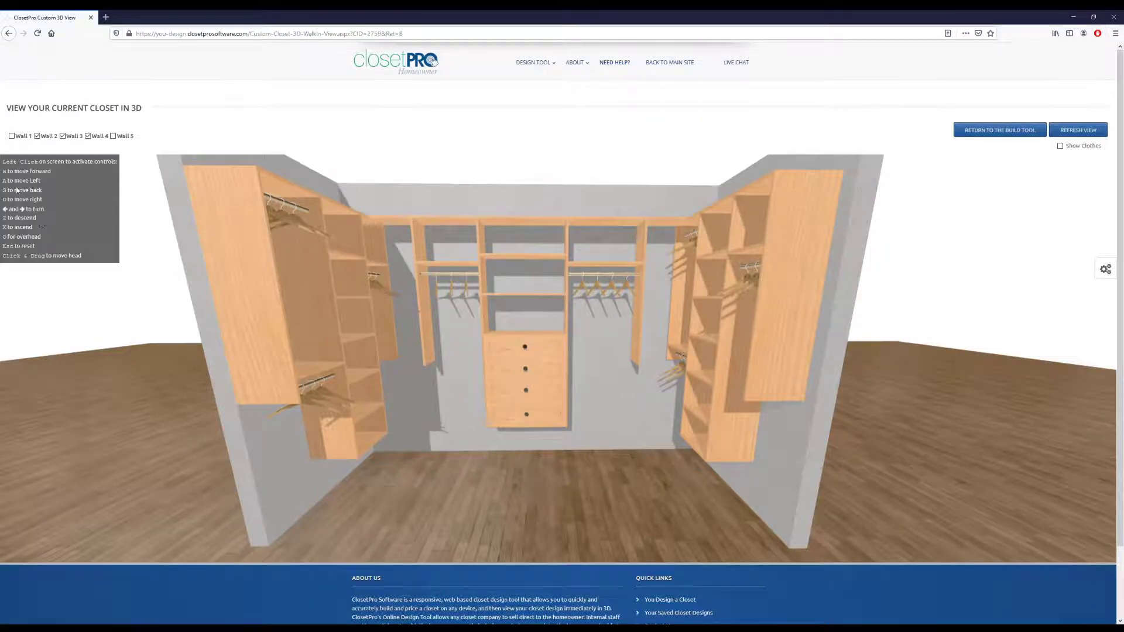
Walk around inside the closet with W/A/S/D and turn with the arrow keys.
key(w)
key(w)
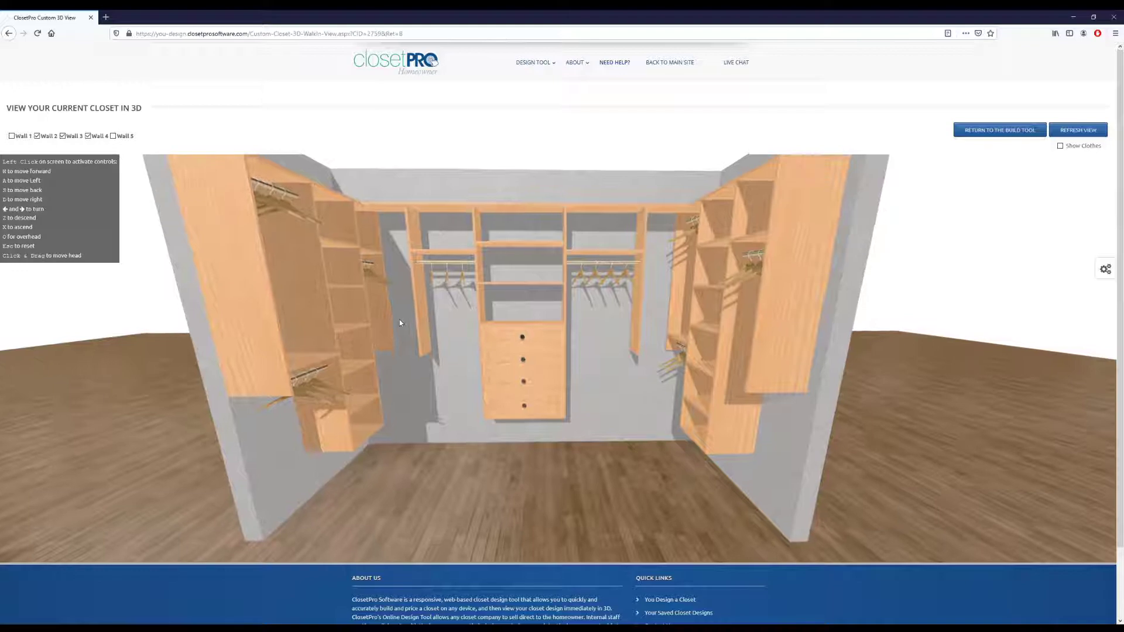
key(s)
key(s)
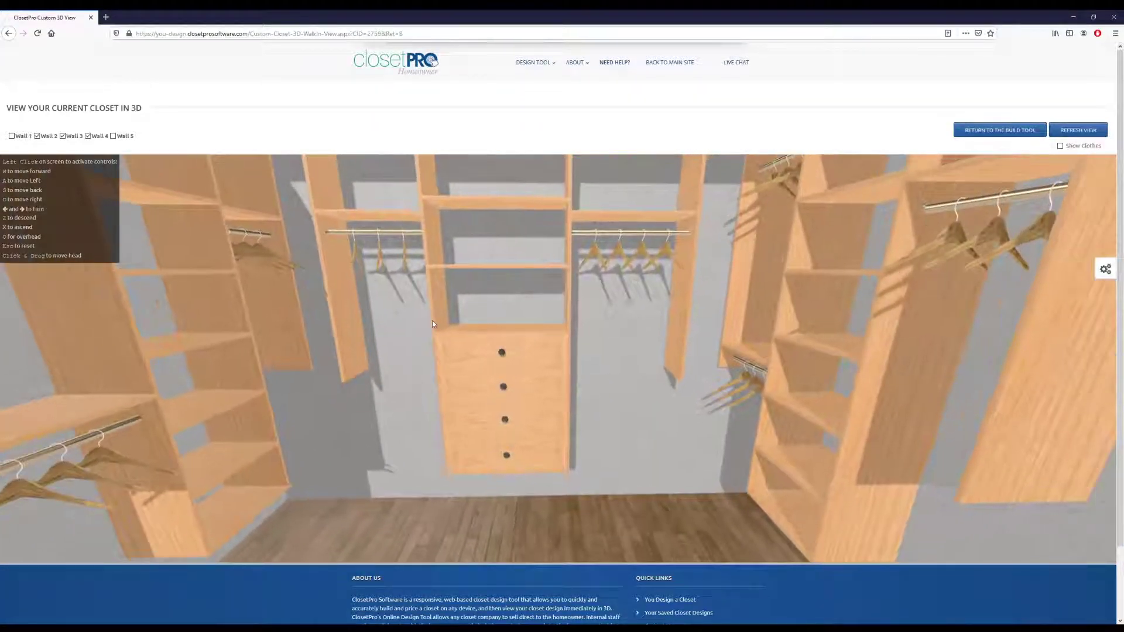
key(d)
key(d)
key(d)
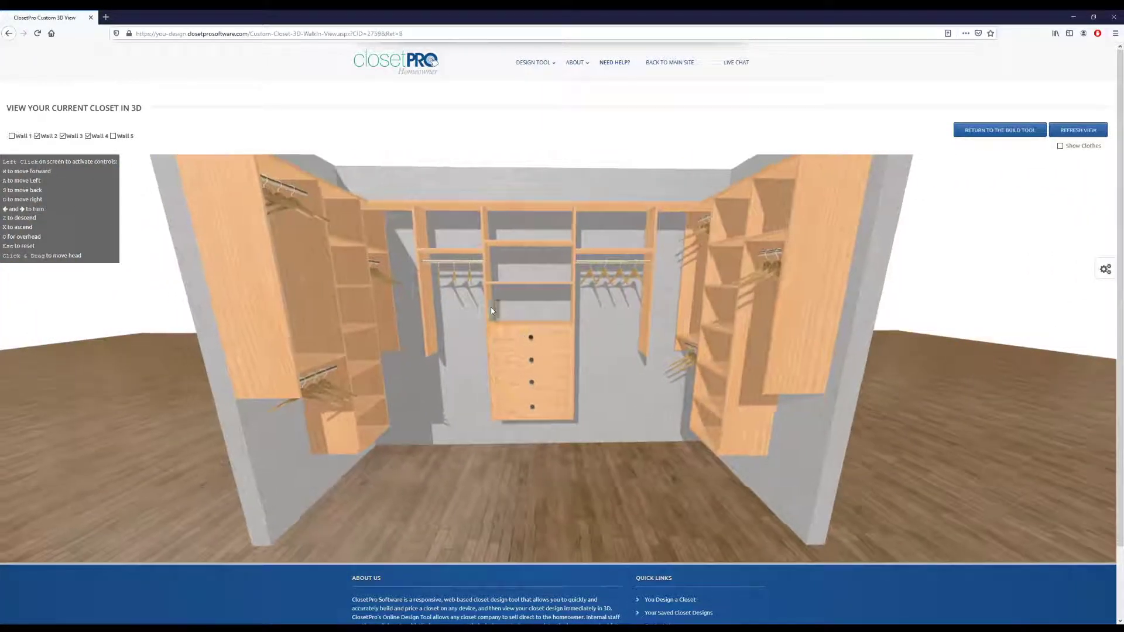
key(a)
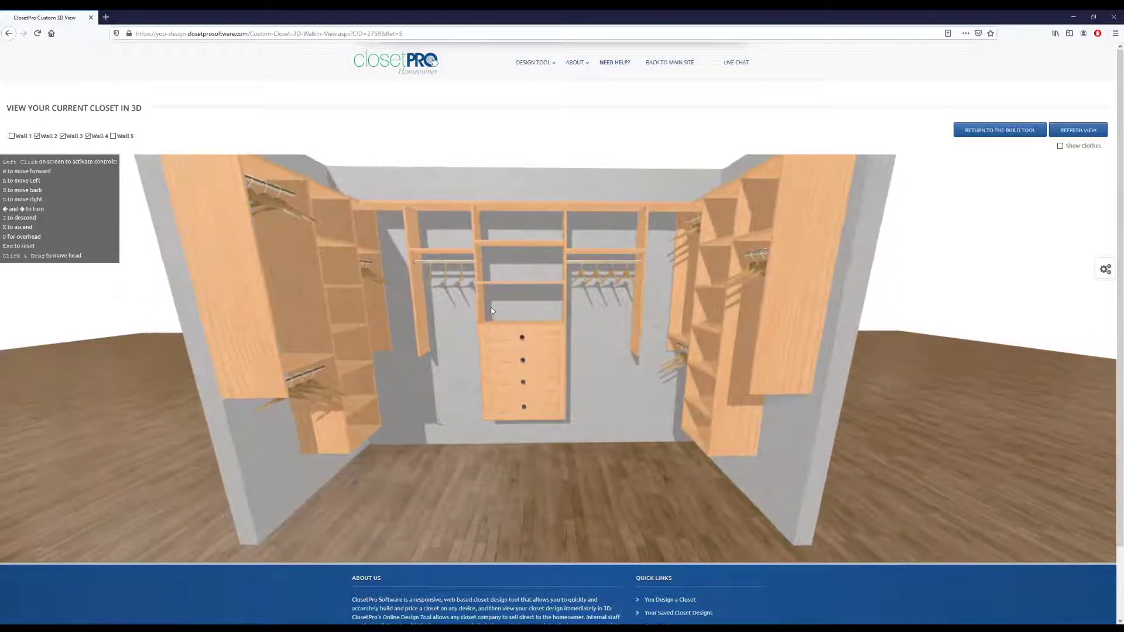
key(w)
key(w)
key(w)
key(w)
key(w)
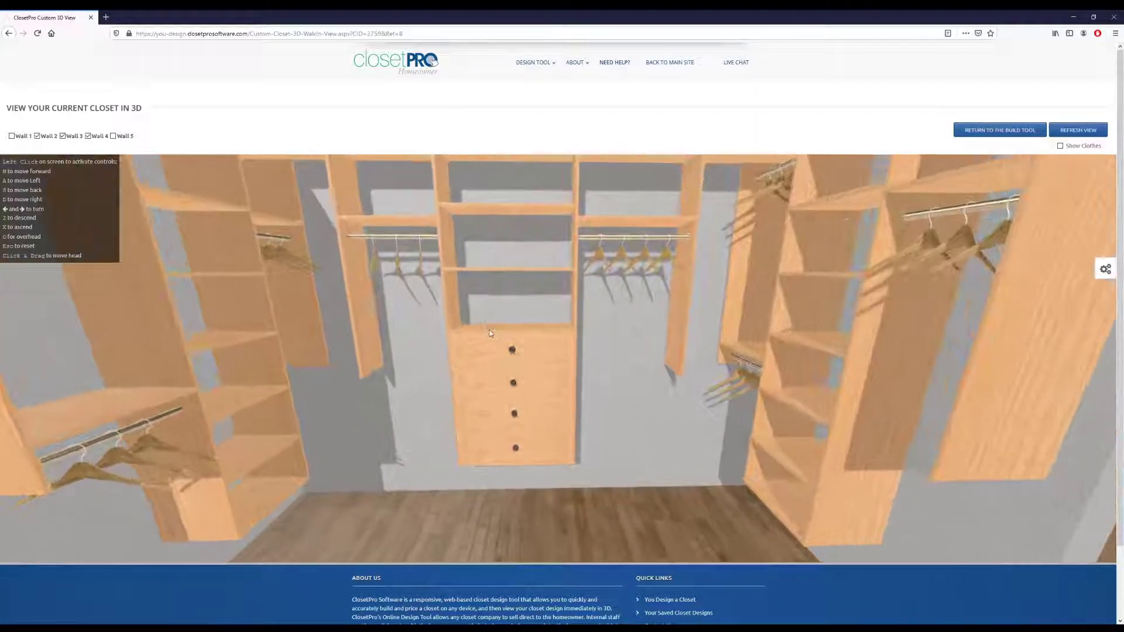
key(s)
key(s)
key(s)
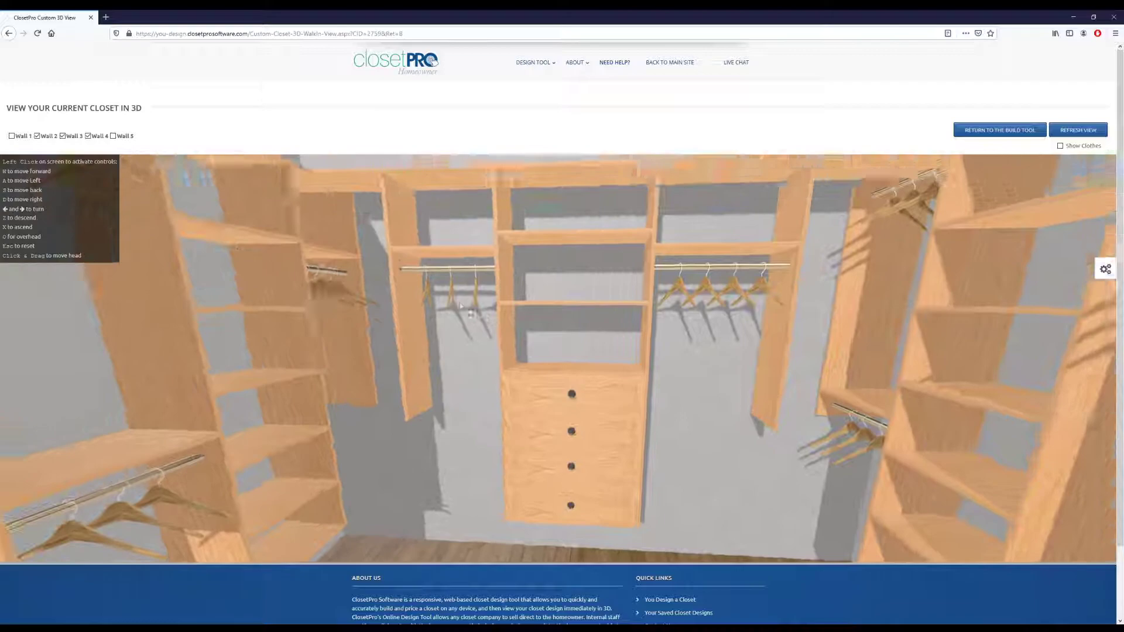
key(Left)
key(Right)
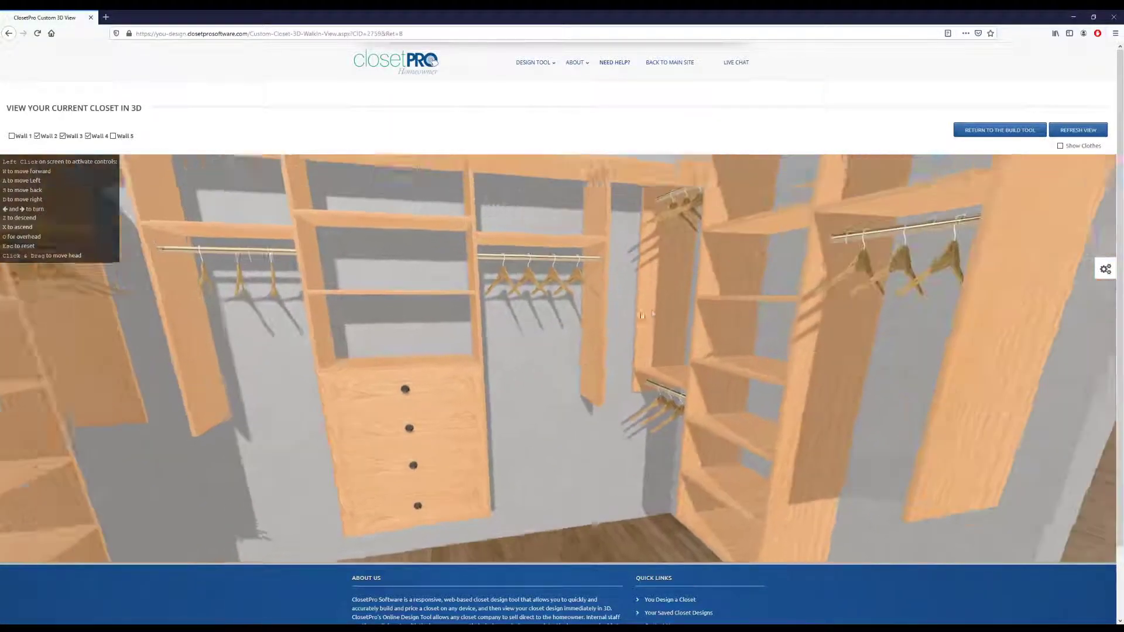
key(Left)
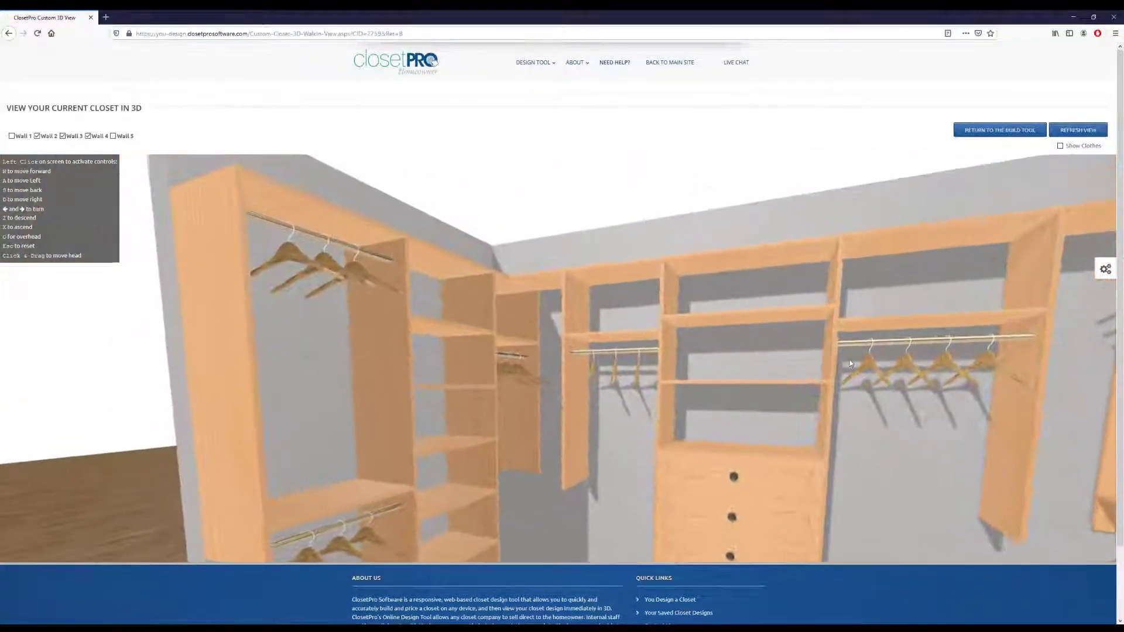
key(Right)
Refresh the 3D view with clothes shown and turn toward the right-side units.
drag(652, 321, 662, 334)
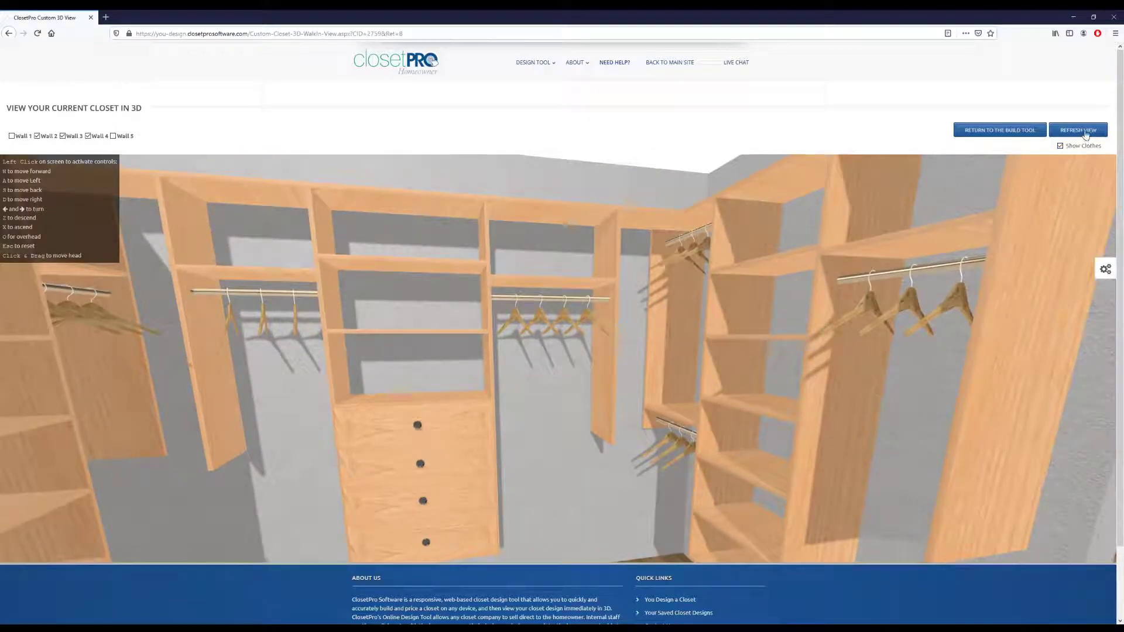
click(1083, 131)
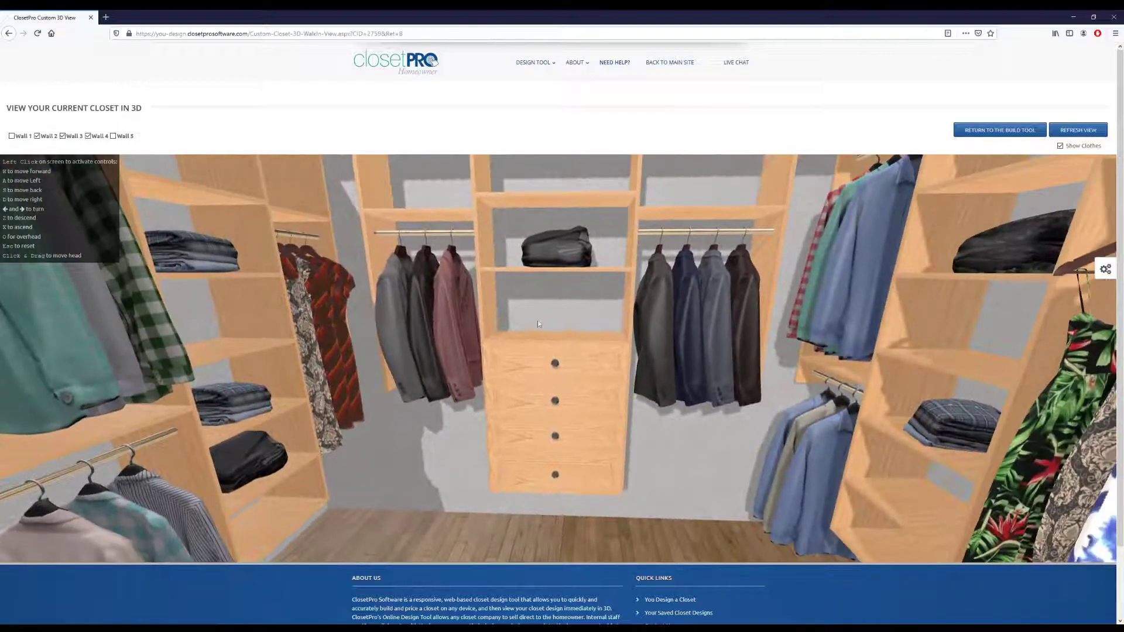
drag(538, 324, 889, 240)
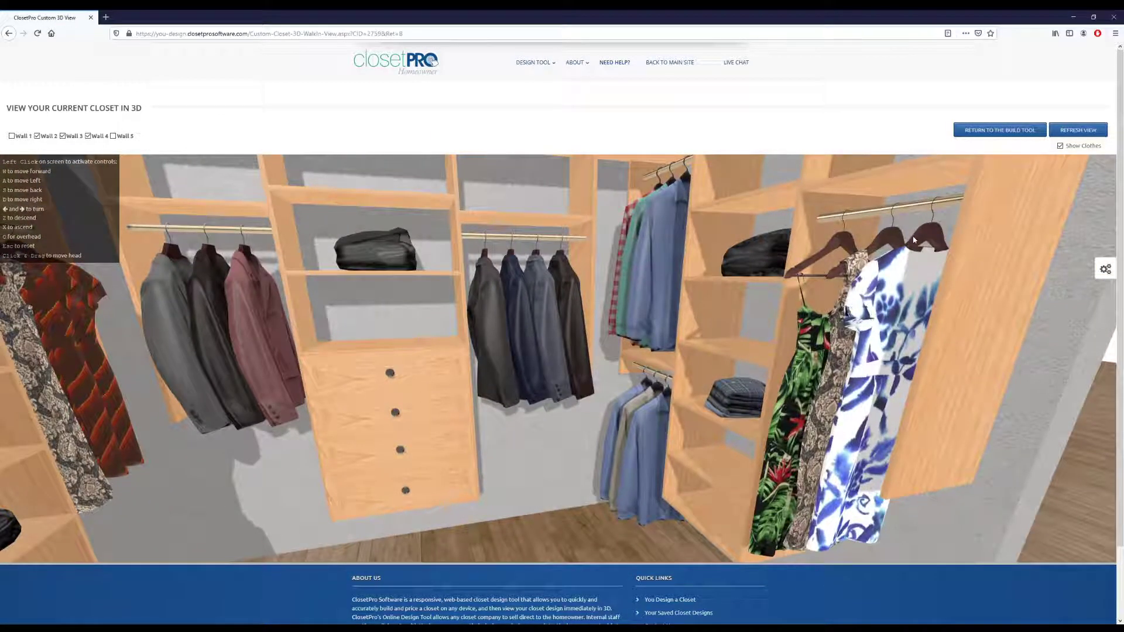
Return to the build tool, view all walls ($2,550.67), and browse the ABOUT and DESIGN TOOL menus.
click(996, 132)
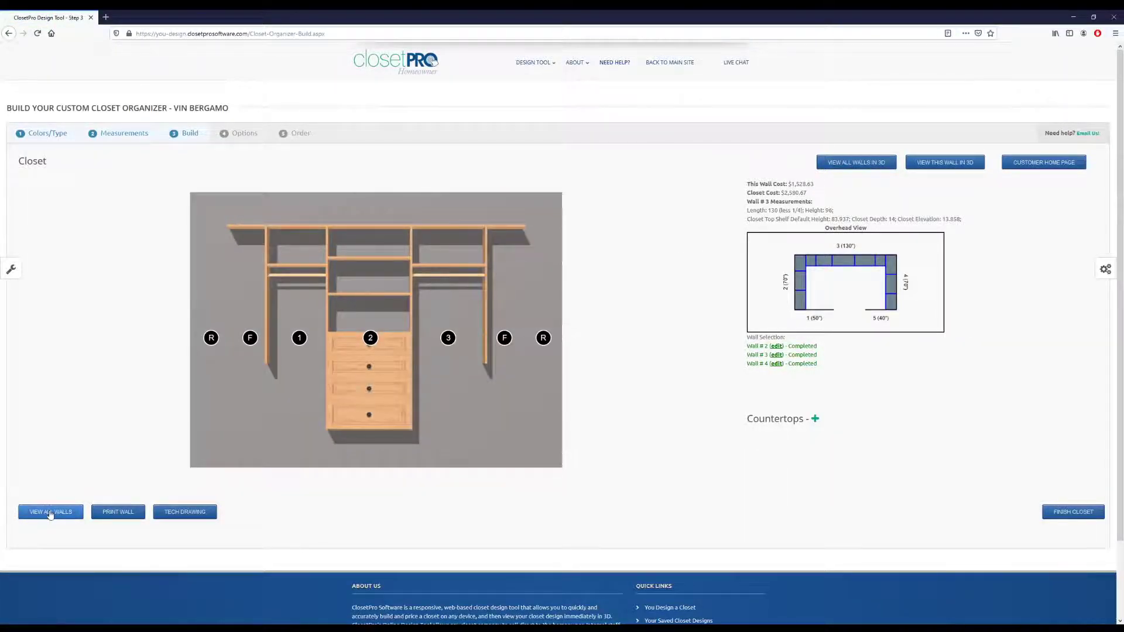
click(50, 513)
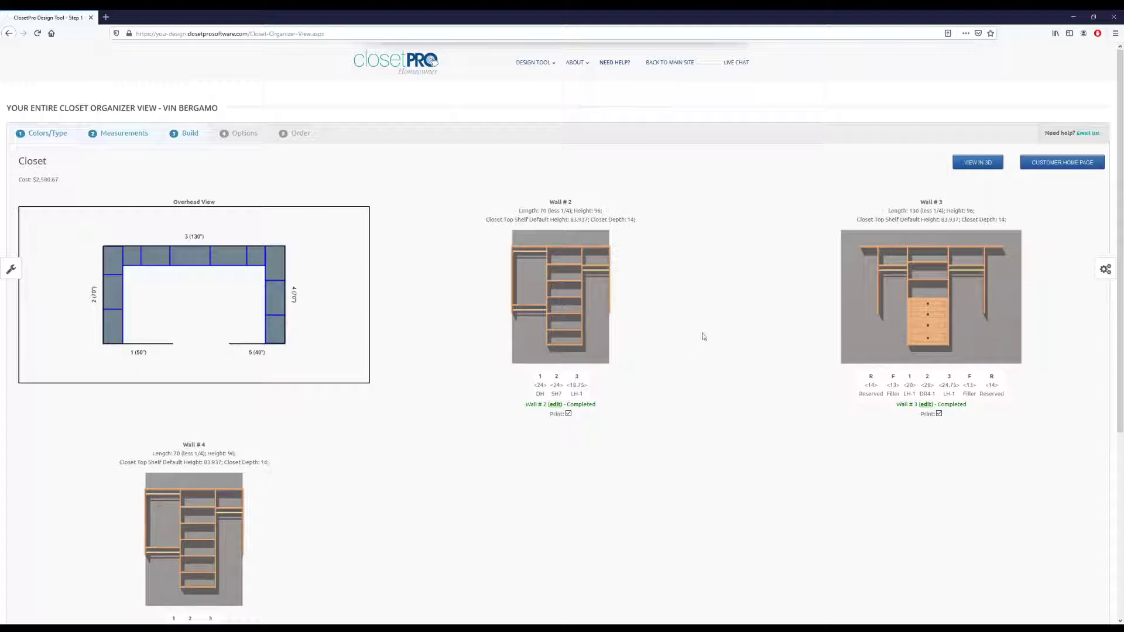
click(584, 69)
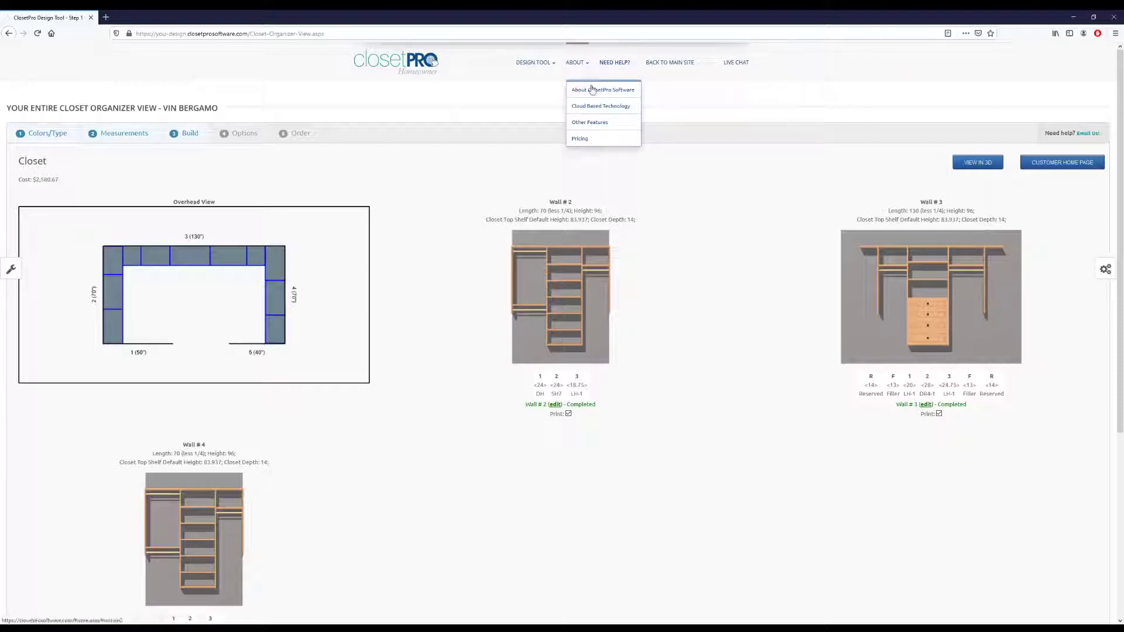
click(579, 63)
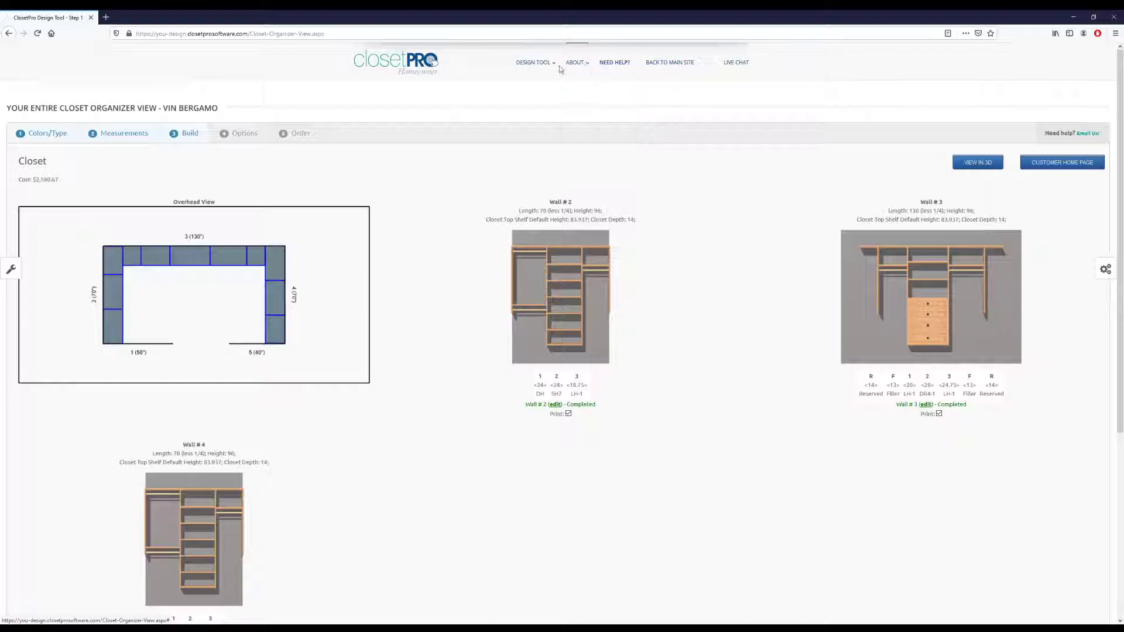
click(554, 68)
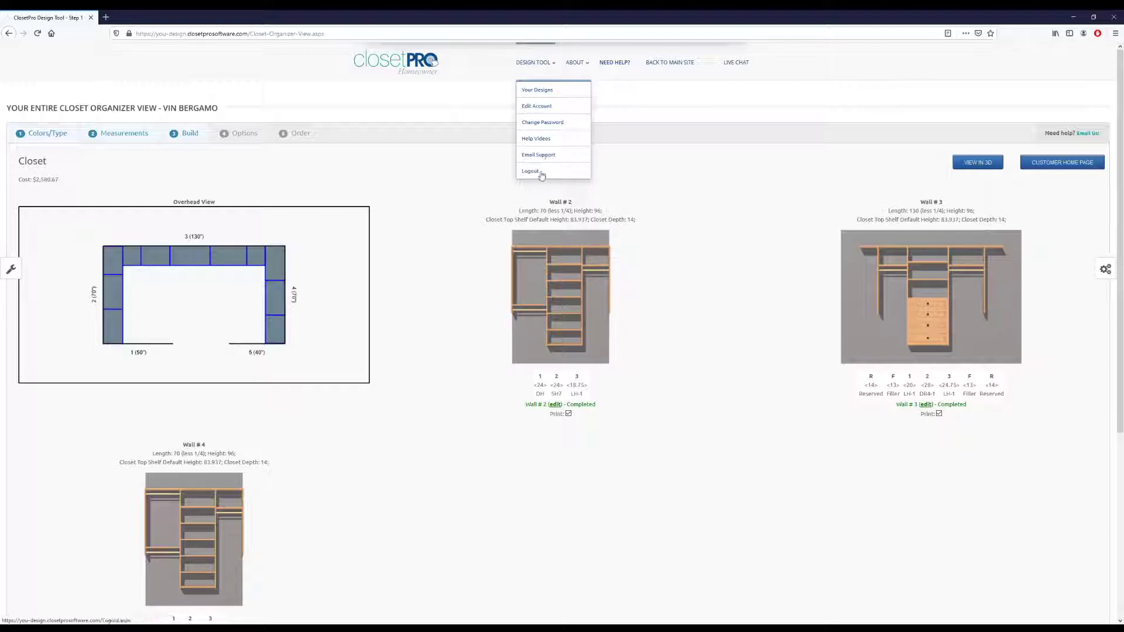
Add the saved Closet design ($2,580.67, $2,322.60 discounted) to the cart from Your Designs.
click(533, 92)
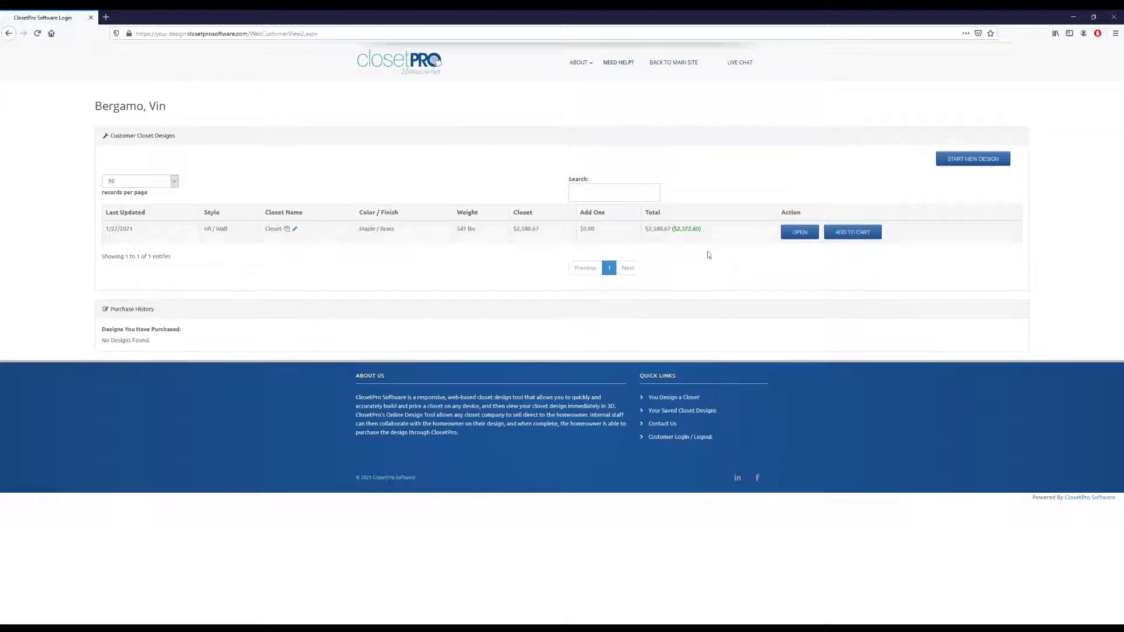
drag(647, 230, 658, 231)
drag(678, 230, 699, 230)
click(859, 237)
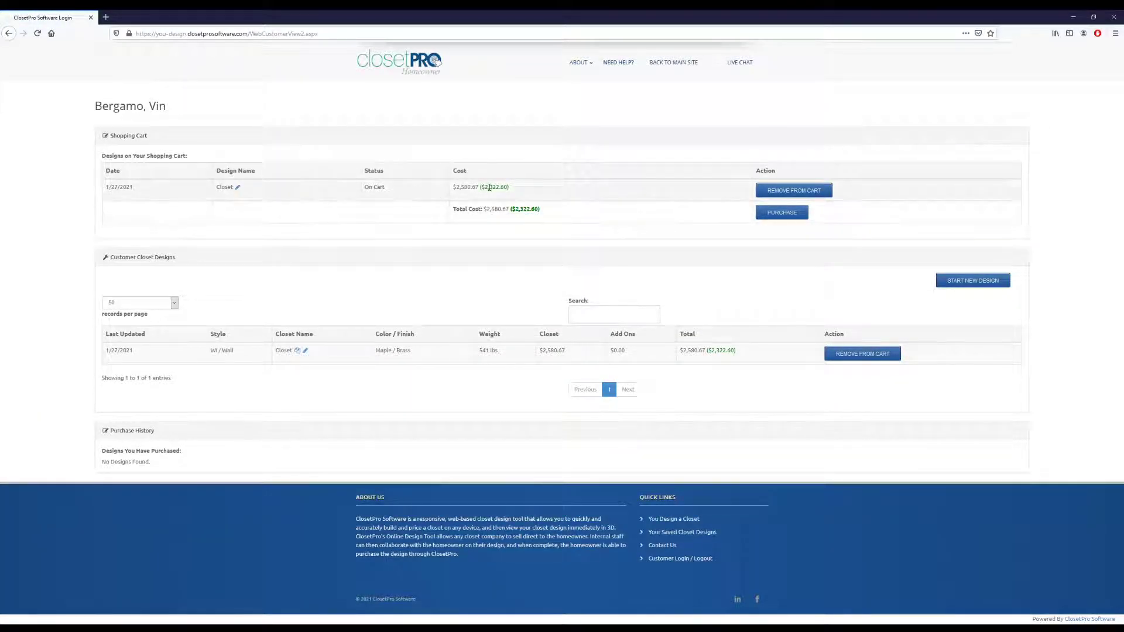
Proceed to checkout, initial both terms and enter the customer's signature.
click(787, 218)
click(548, 265)
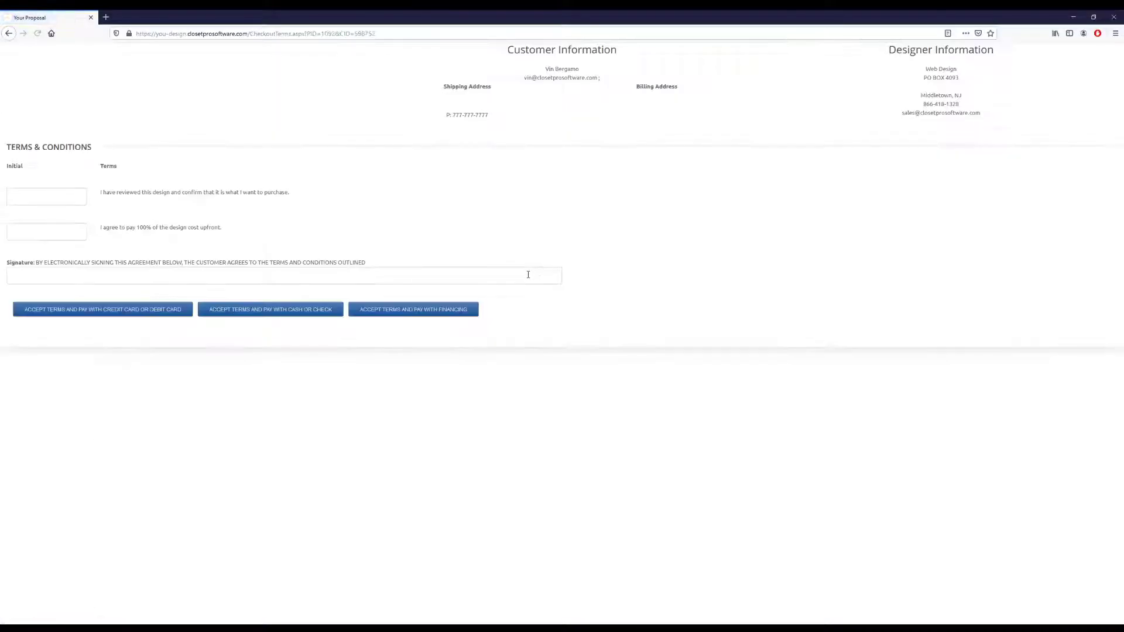
click(61, 195)
click(42, 229)
text(V)
key(Tab)
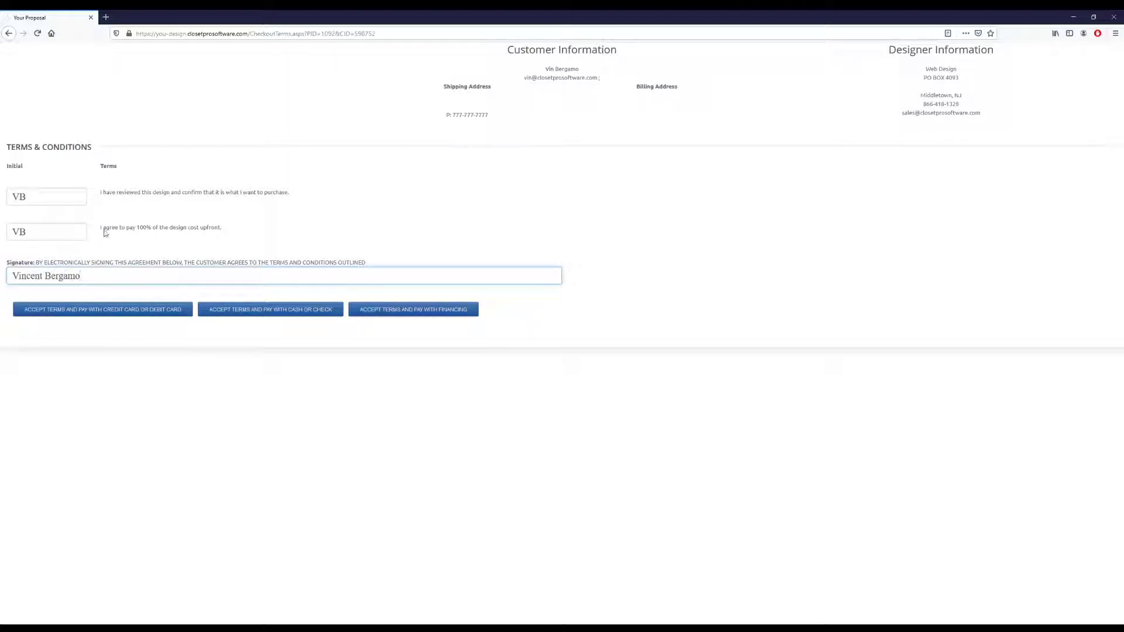
click(173, 250)
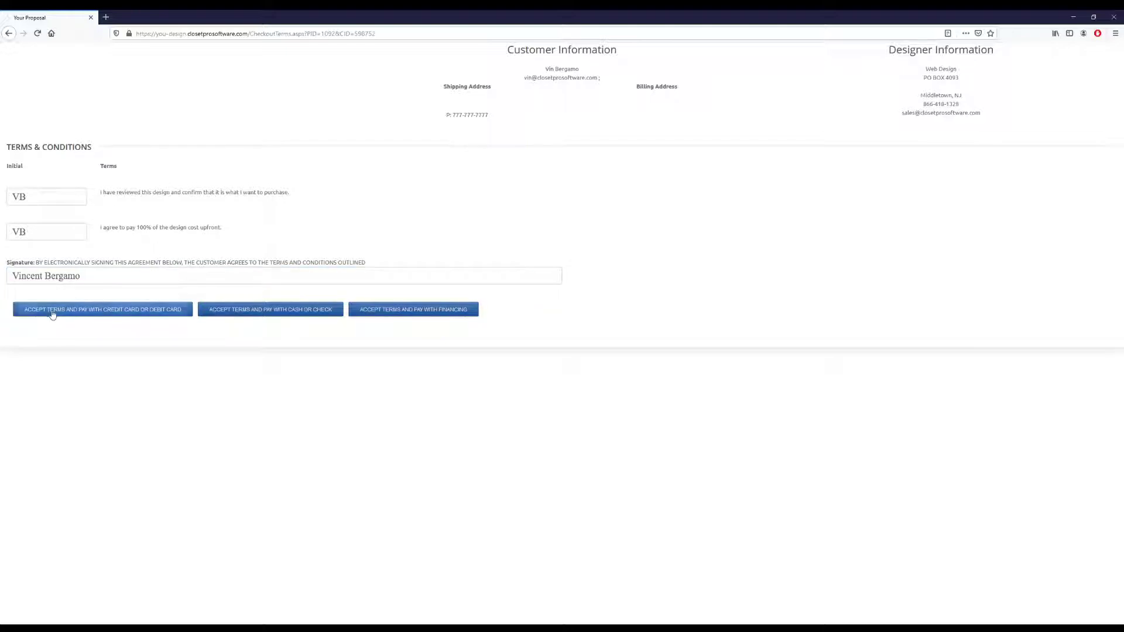
Accept the terms and preview the credit-card payment form.
click(97, 313)
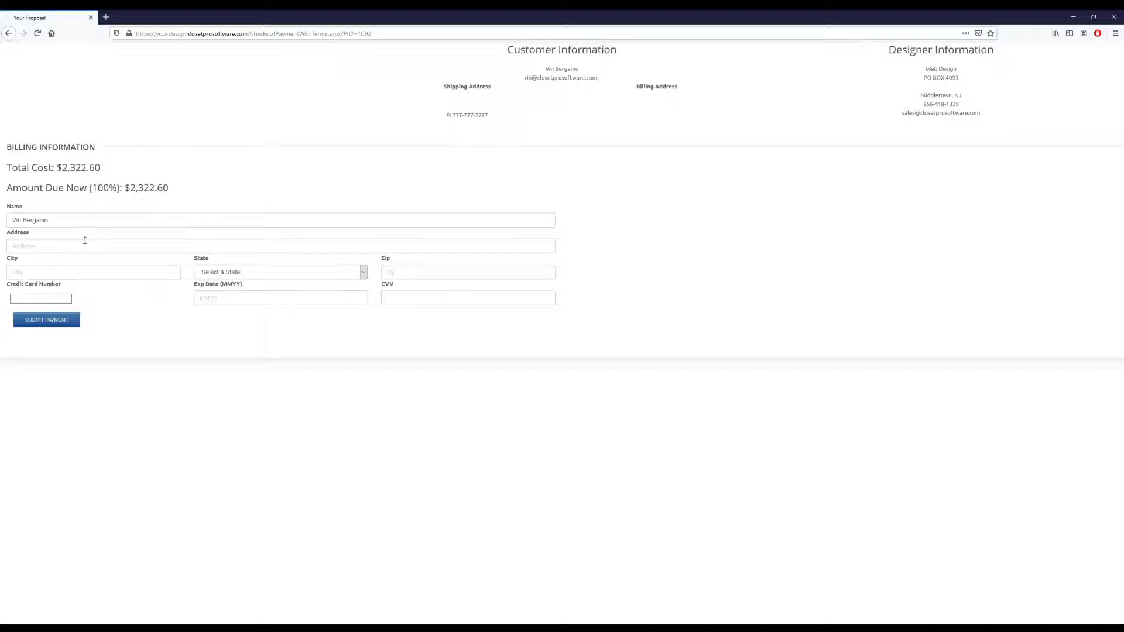
click(57, 296)
click(65, 282)
Start a new White reach-in closet design with a 90-inch wall length.
click(11, 34)
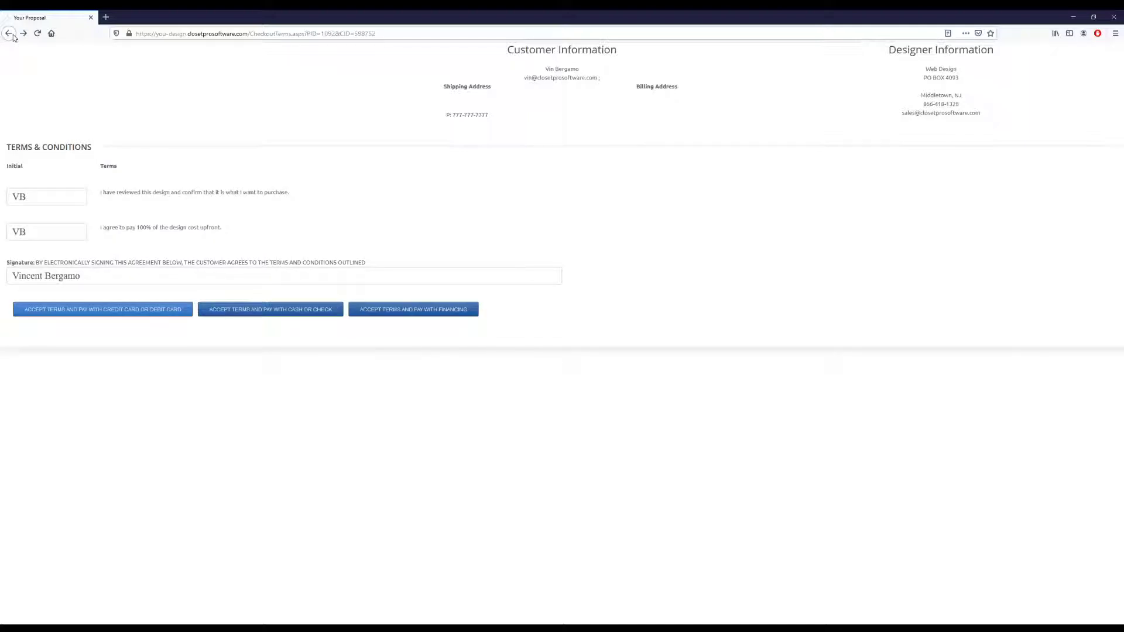
click(10, 34)
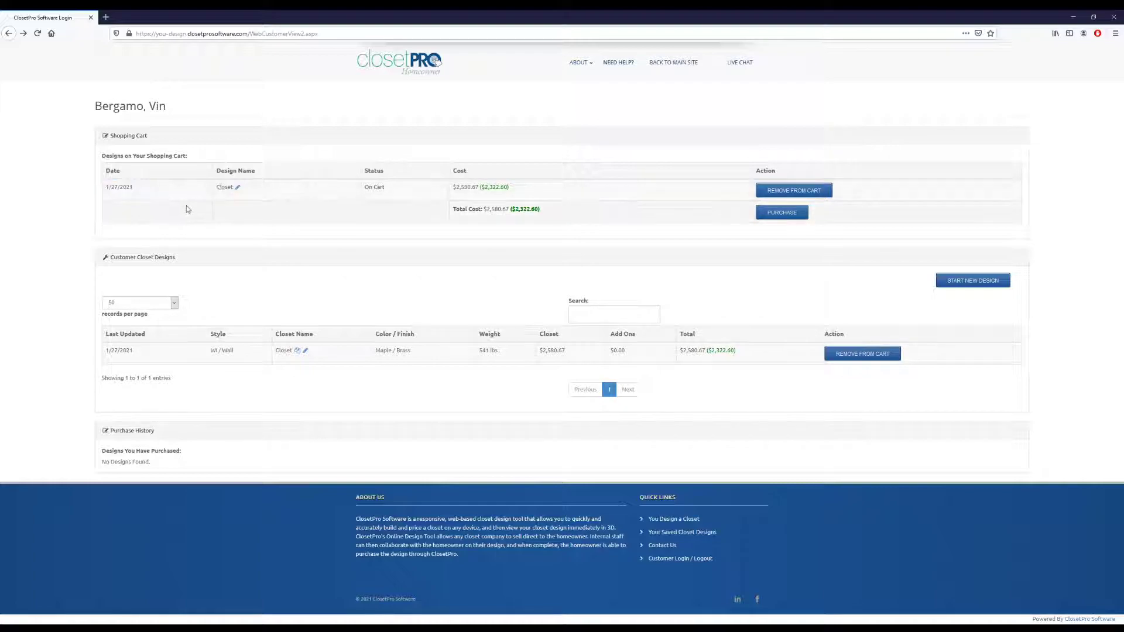
click(973, 281)
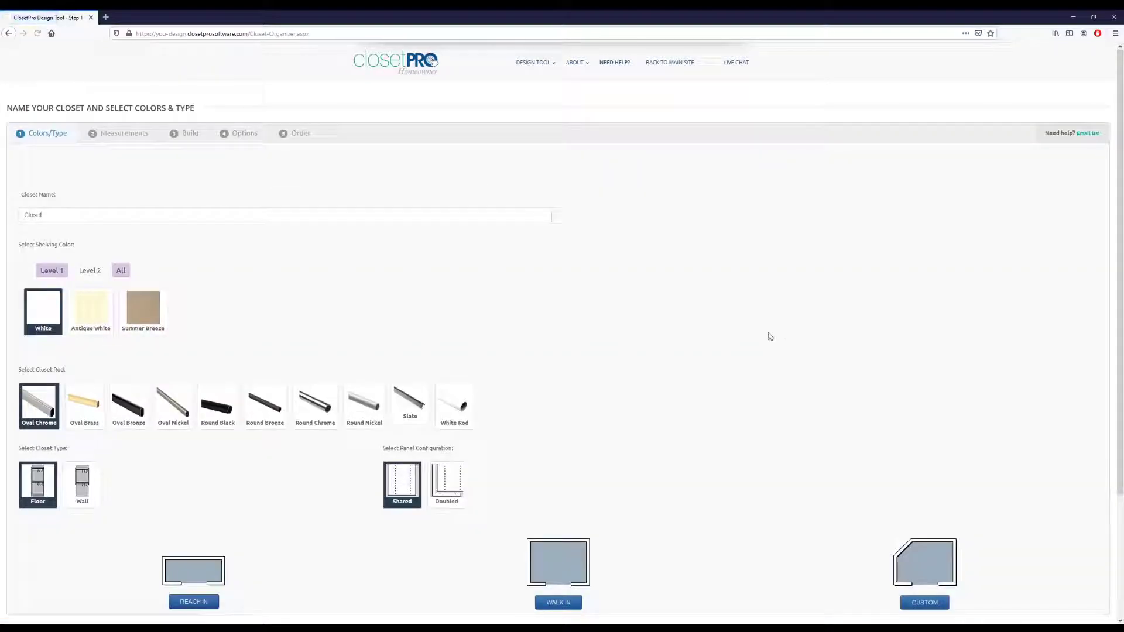
scroll(215, 339, down, 3)
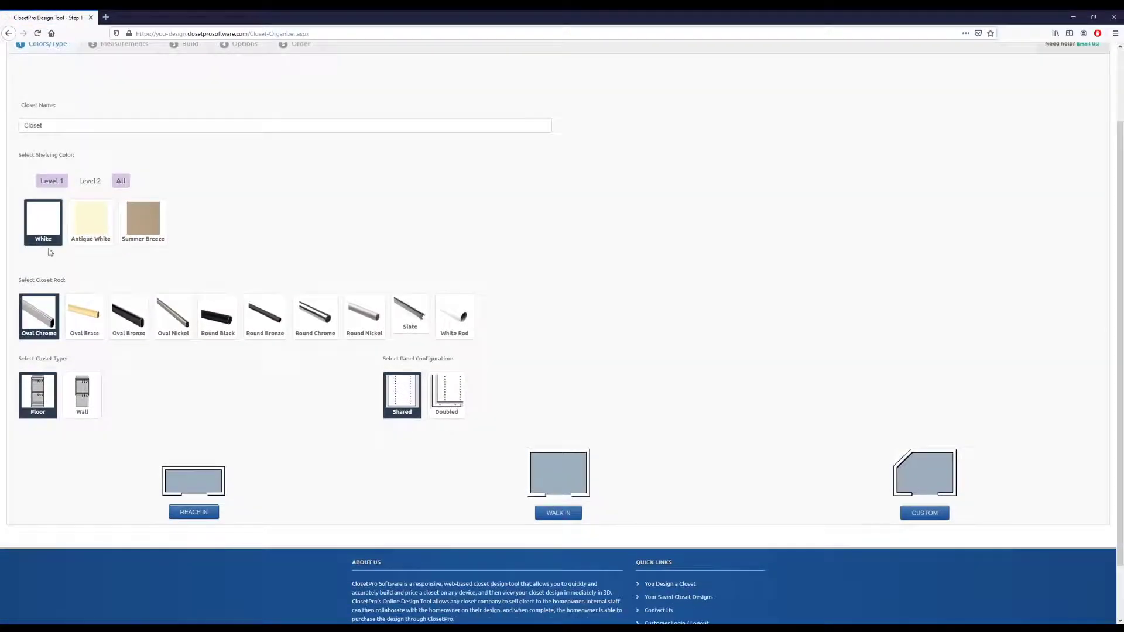
click(212, 518)
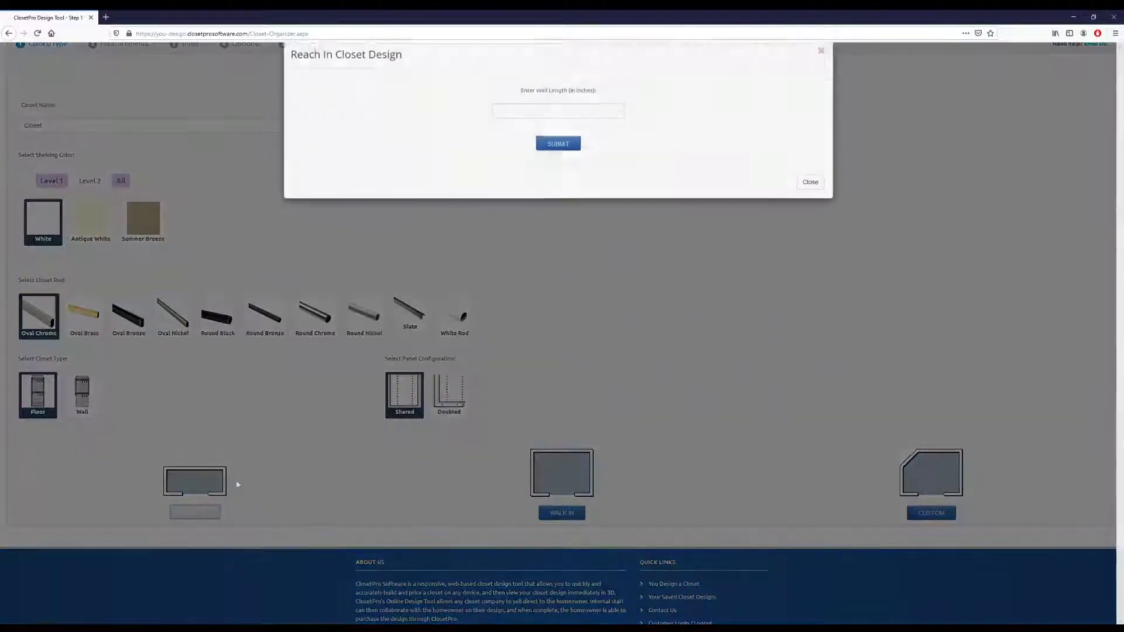
click(534, 132)
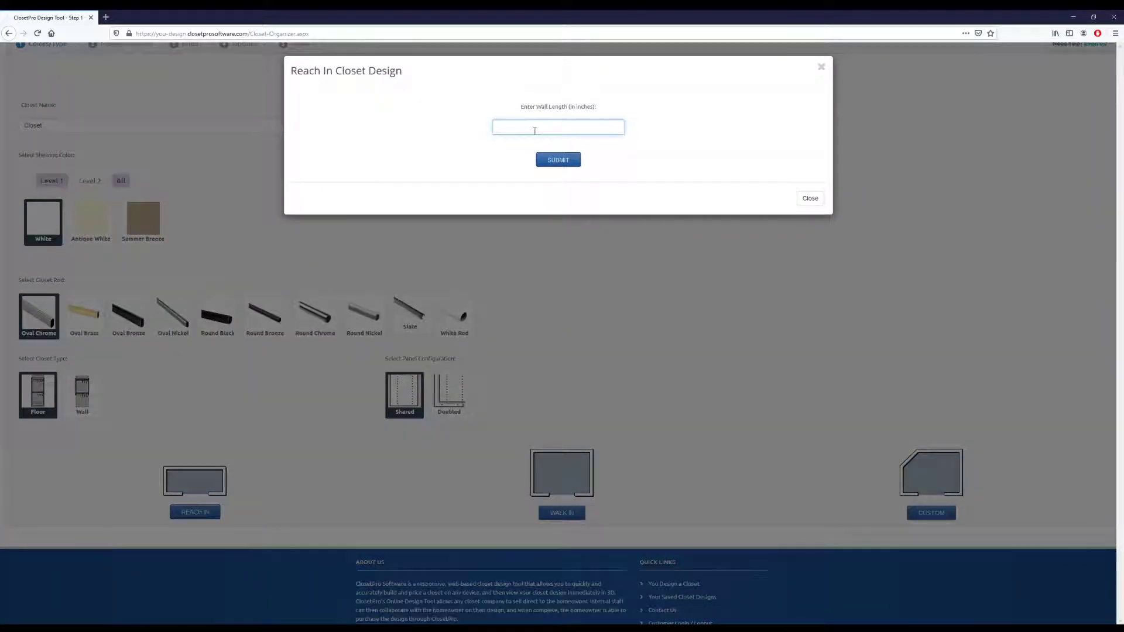
click(564, 162)
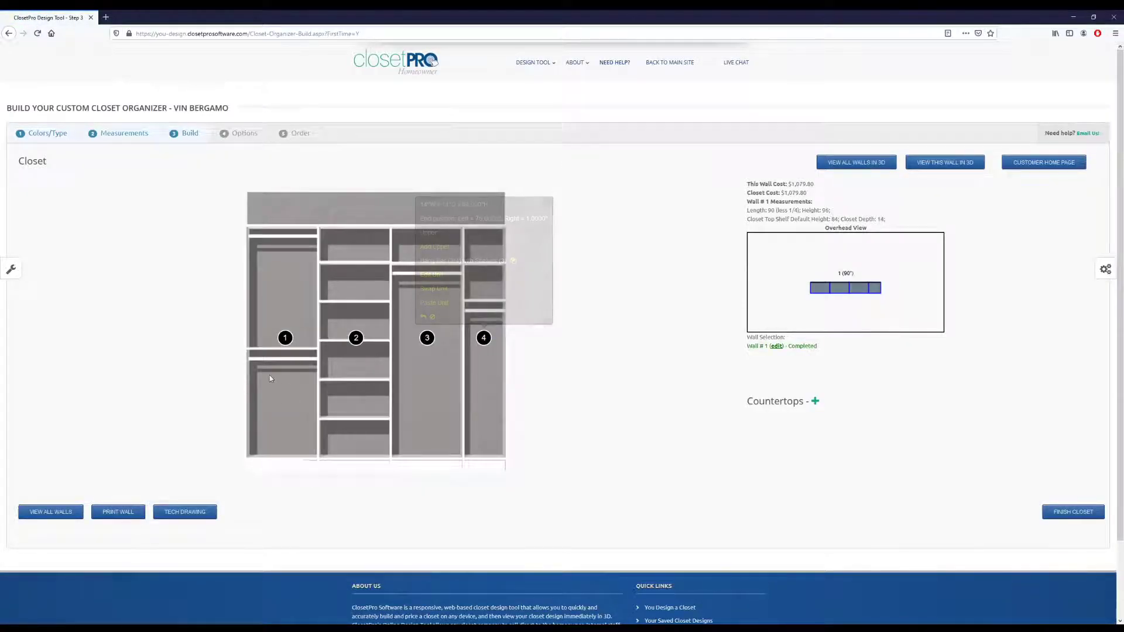
Check the customization options, then finish the closet to save it.
mouse_move(493, 341)
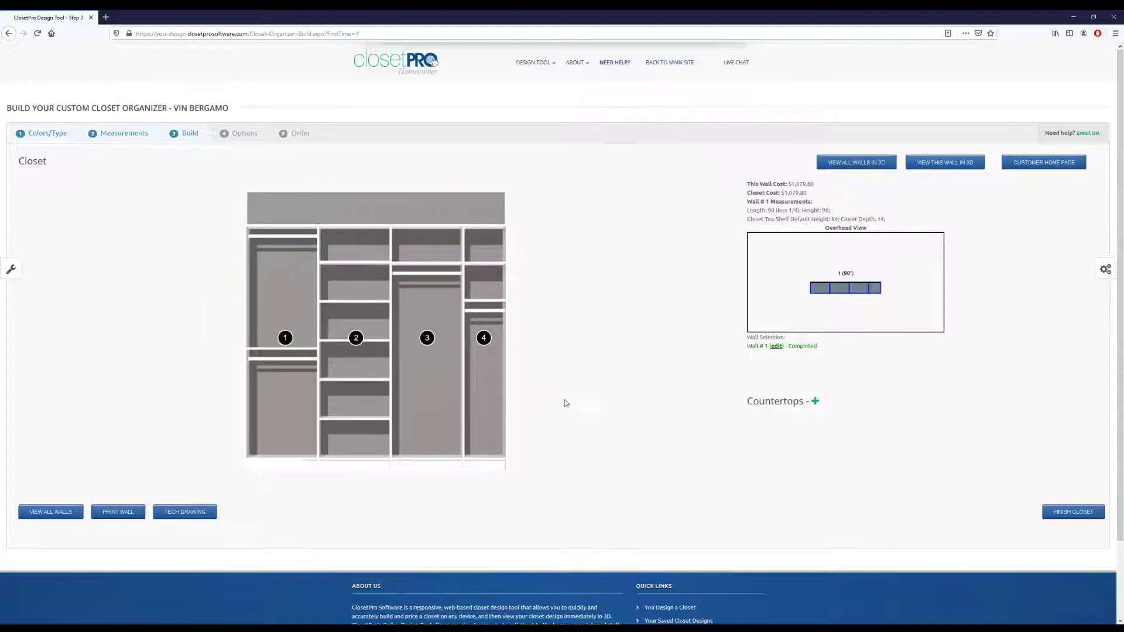
click(1105, 269)
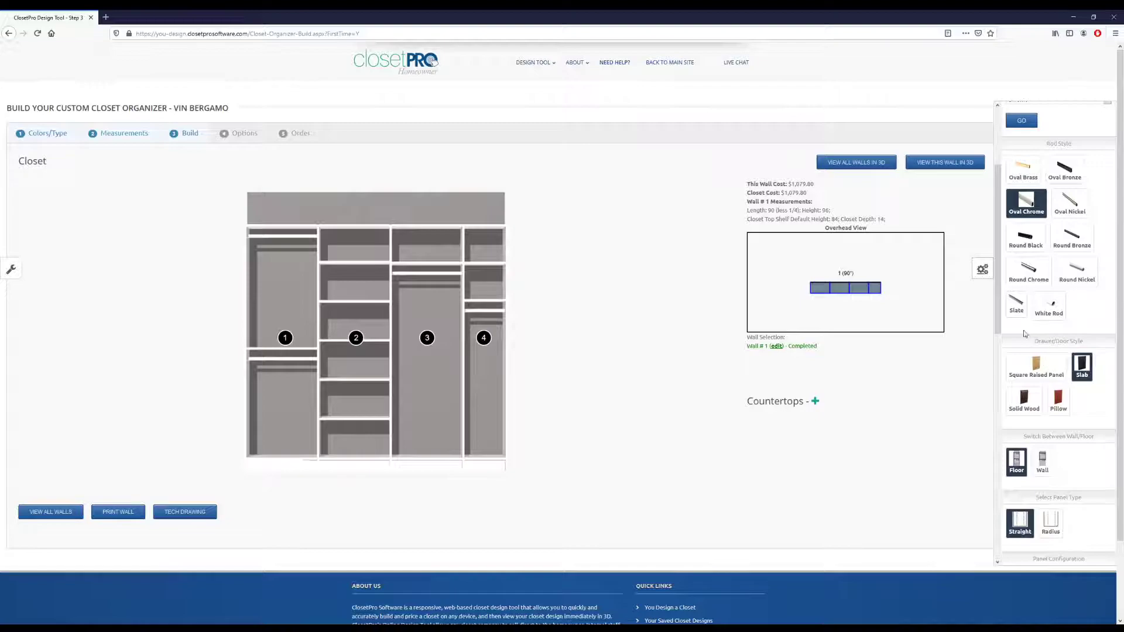
click(982, 269)
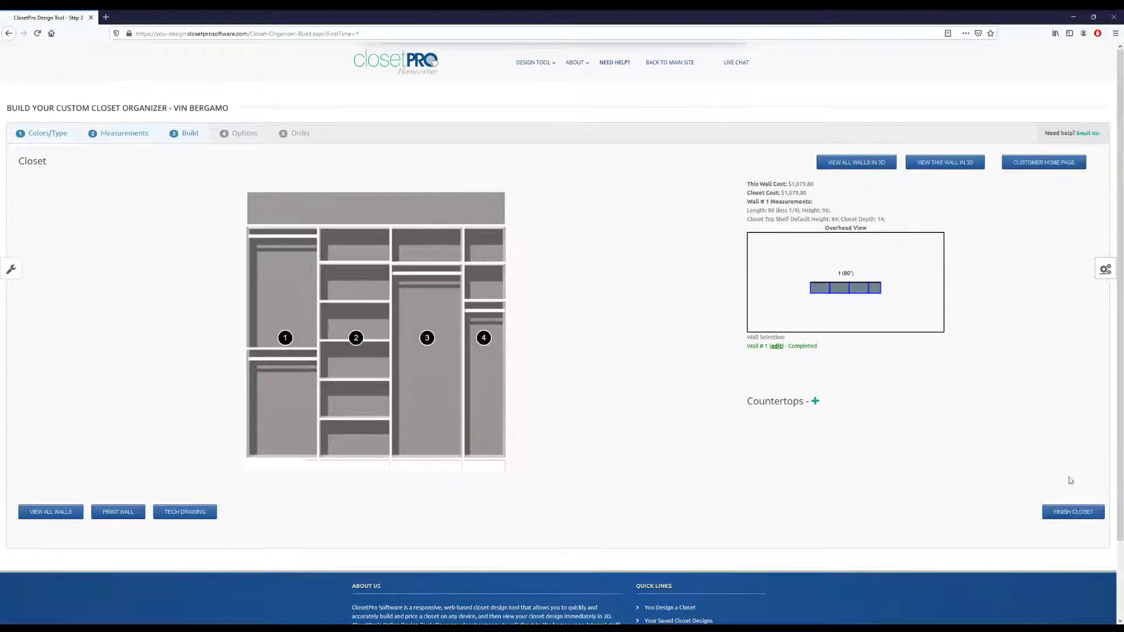
click(1073, 512)
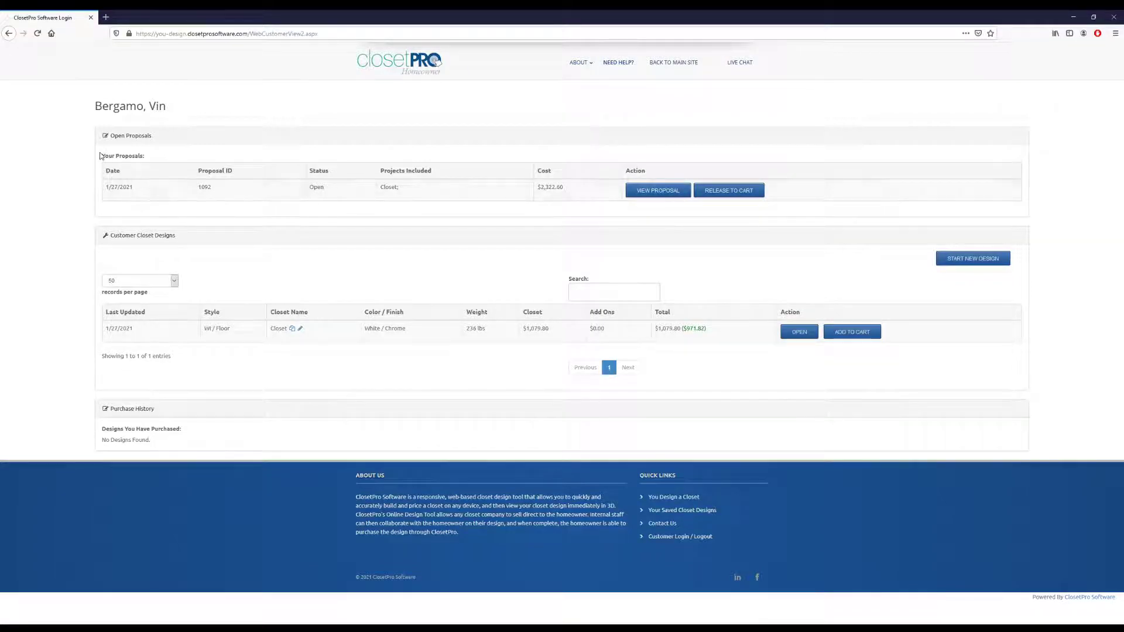
Release the open $2,322.60 maple proposal to the cart and confirm.
drag(101, 155, 211, 192)
click(274, 206)
click(761, 193)
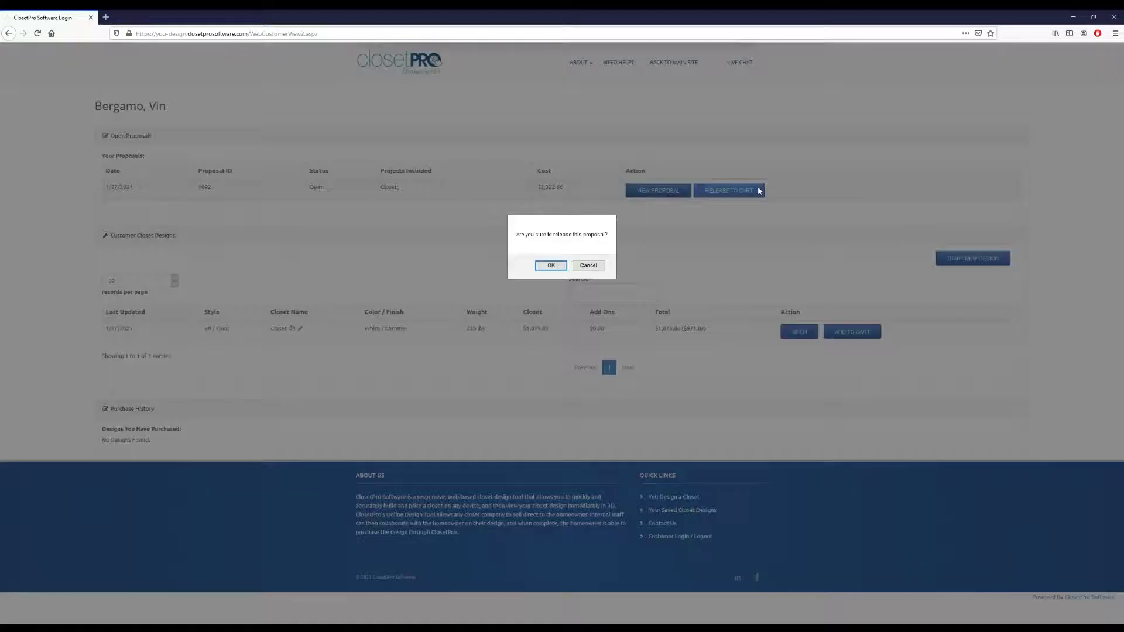
click(550, 265)
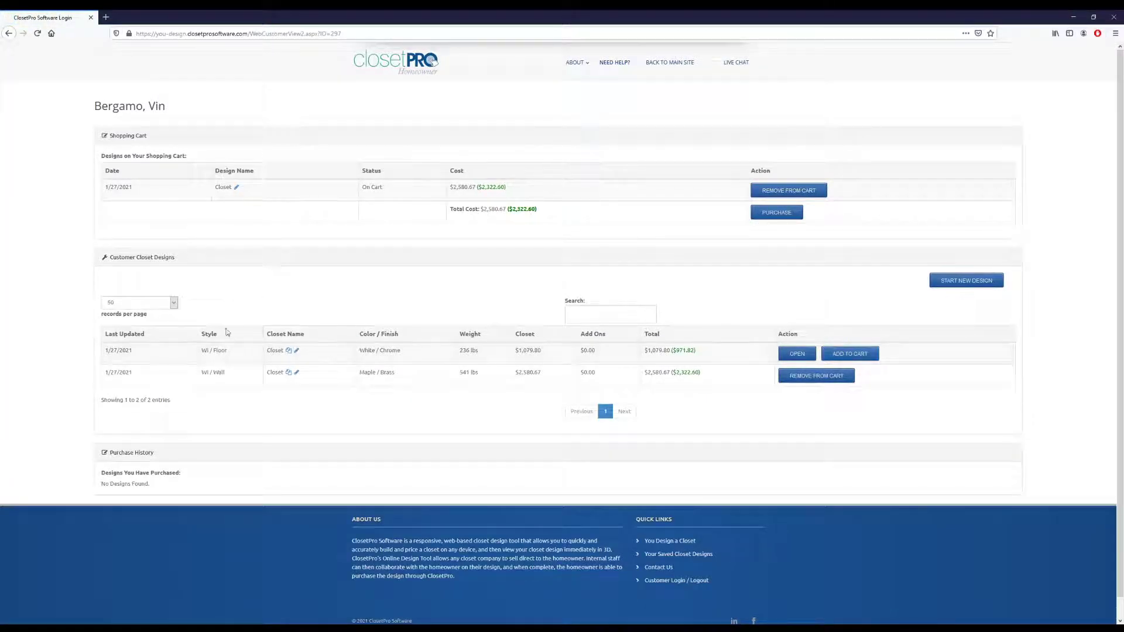
Add the white reach-in design to the cart, attempt purchase, then go back to the overview.
drag(109, 352, 708, 357)
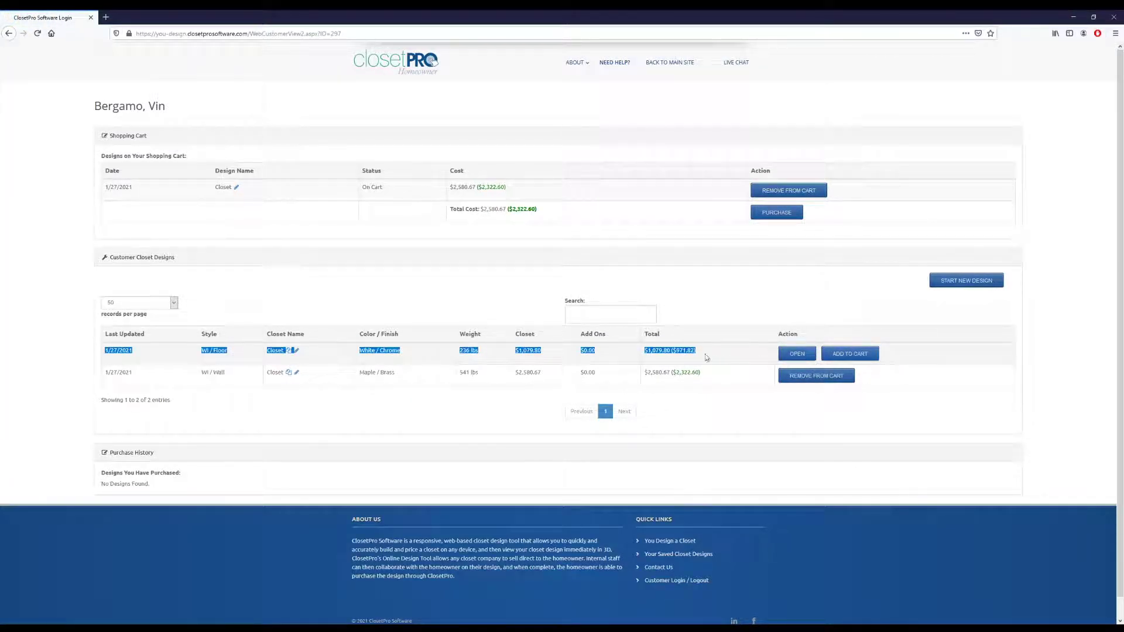
click(854, 355)
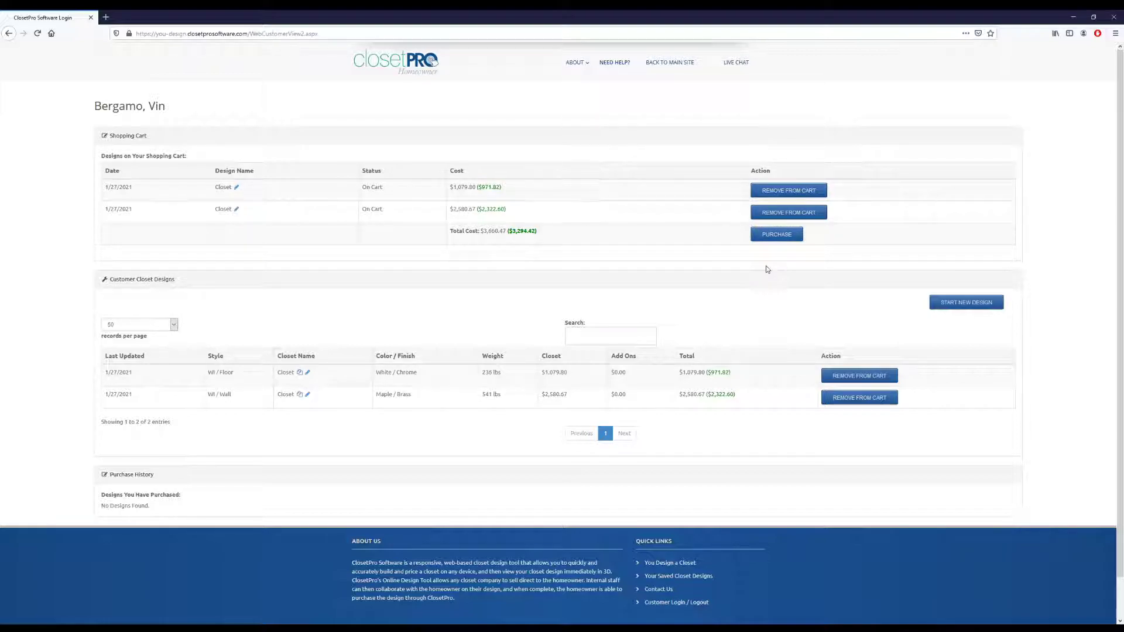
click(777, 236)
click(549, 265)
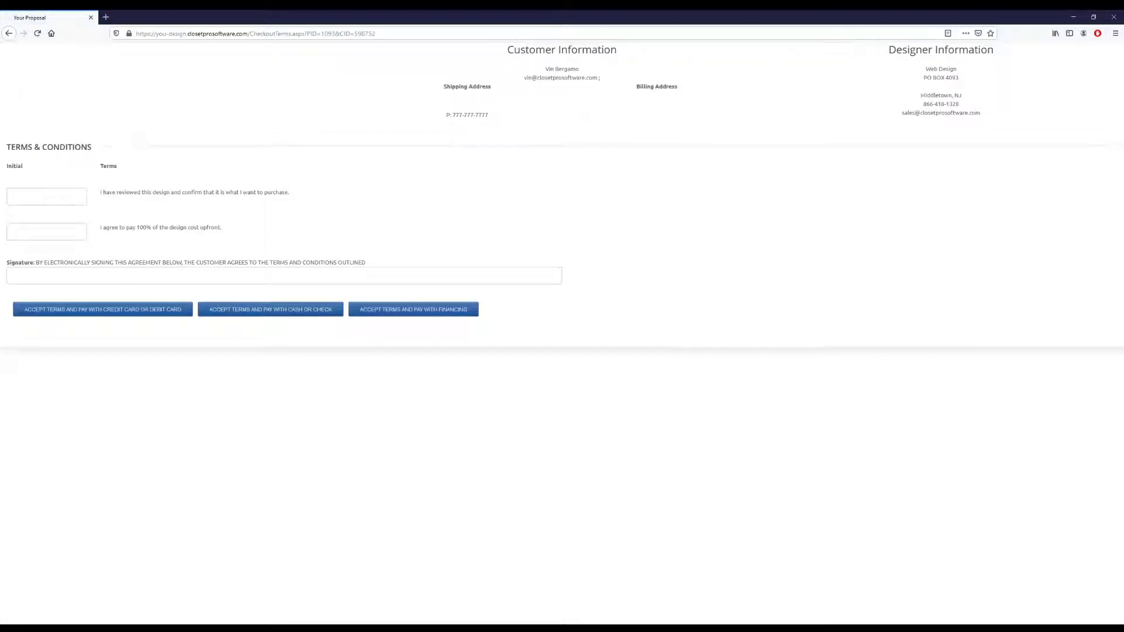
click(14, 37)
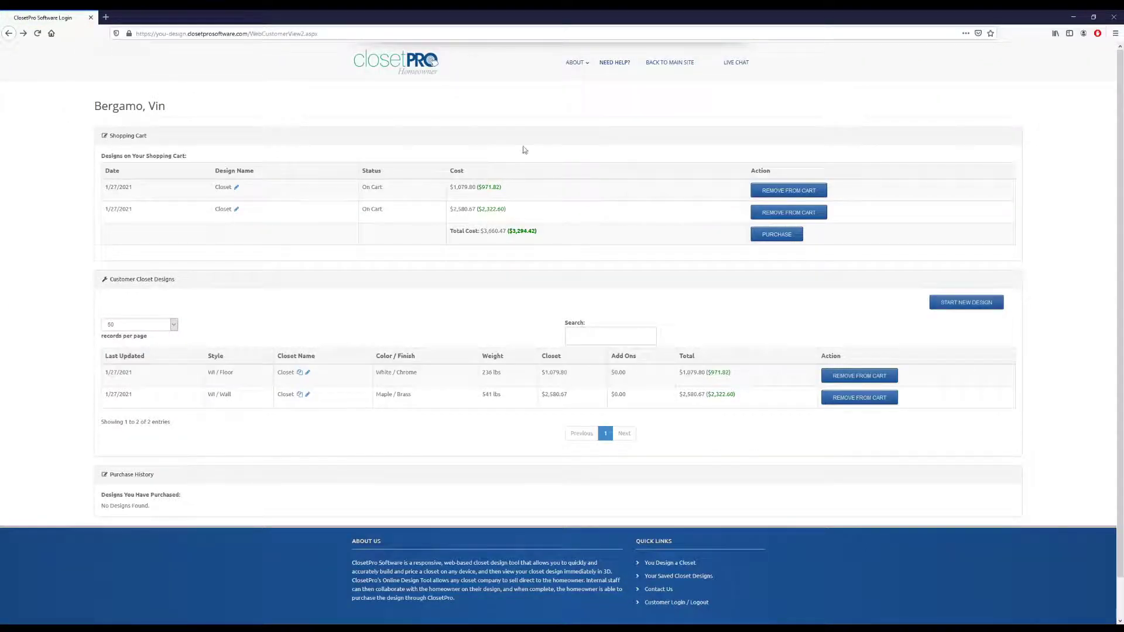
click(615, 63)
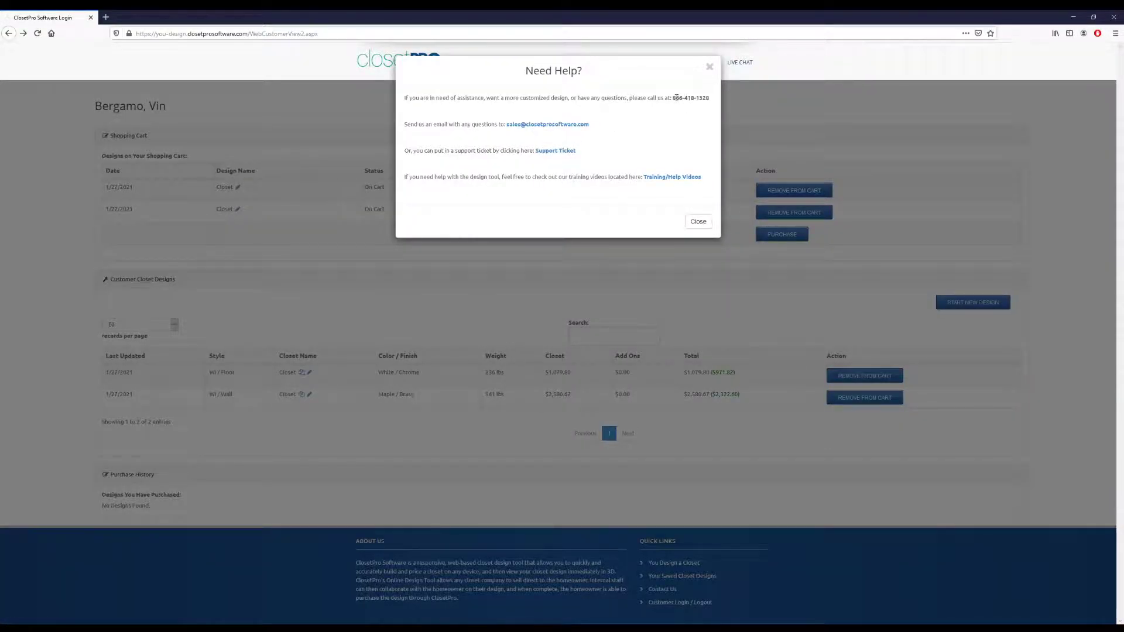
click(697, 221)
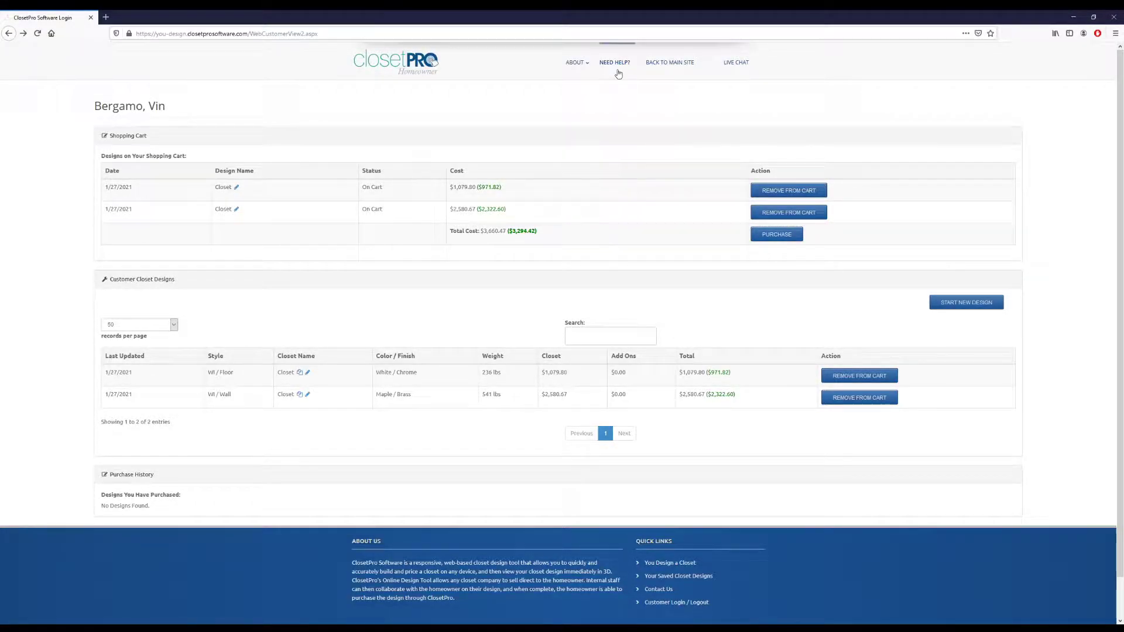
click(575, 64)
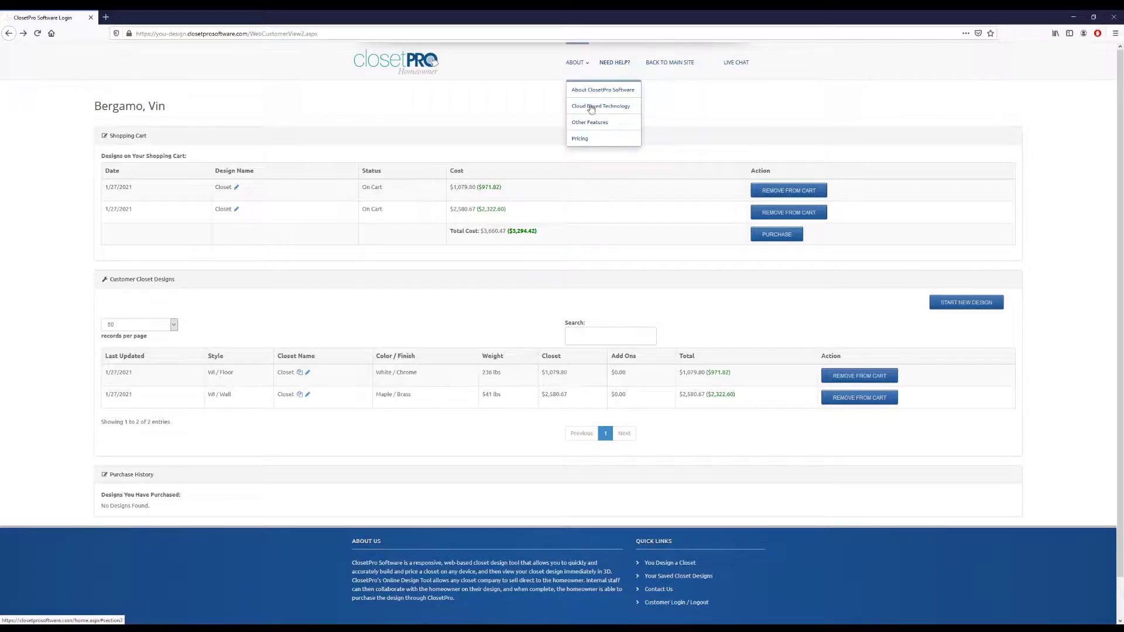
click(622, 66)
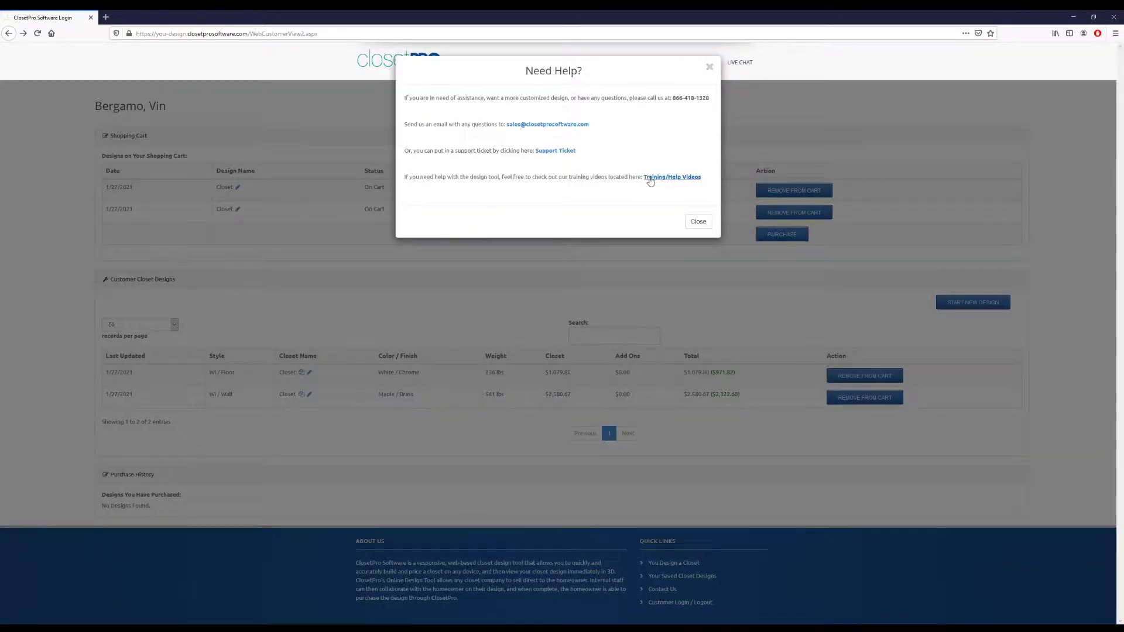
click(696, 222)
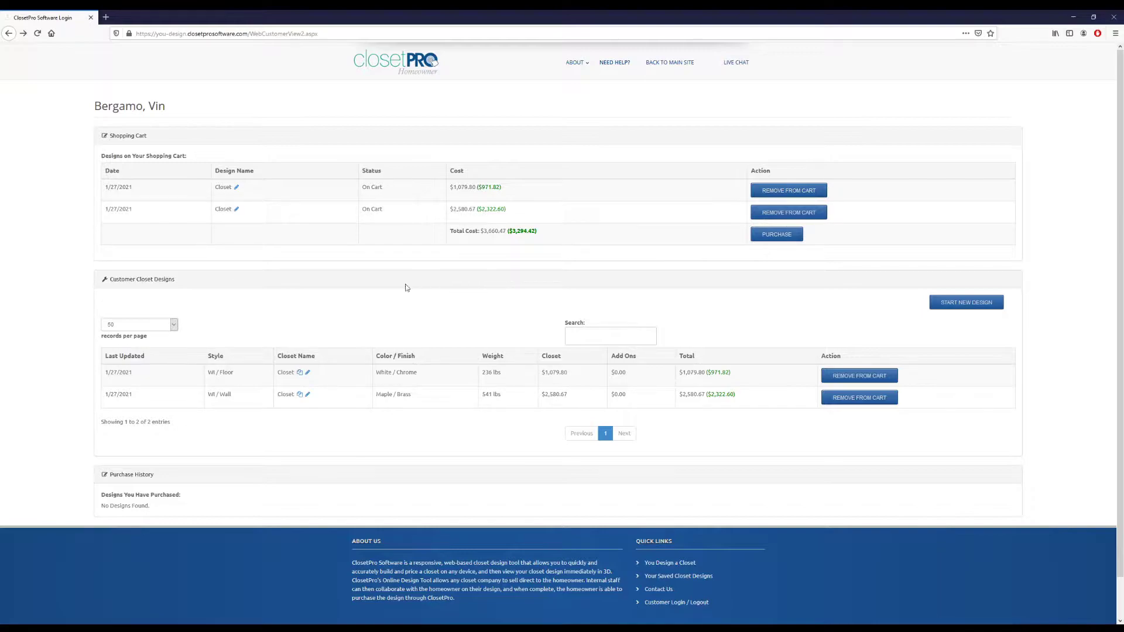